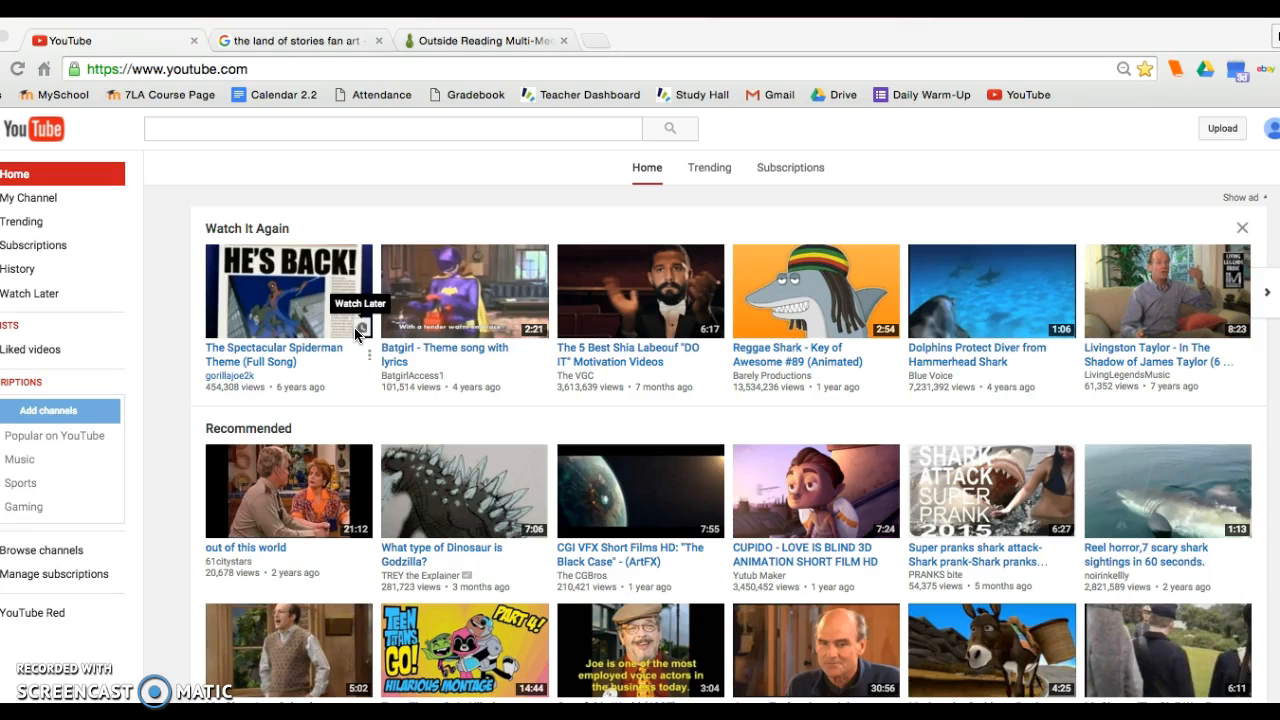
{"action": "left_click", "coordinate": [270, 347]}
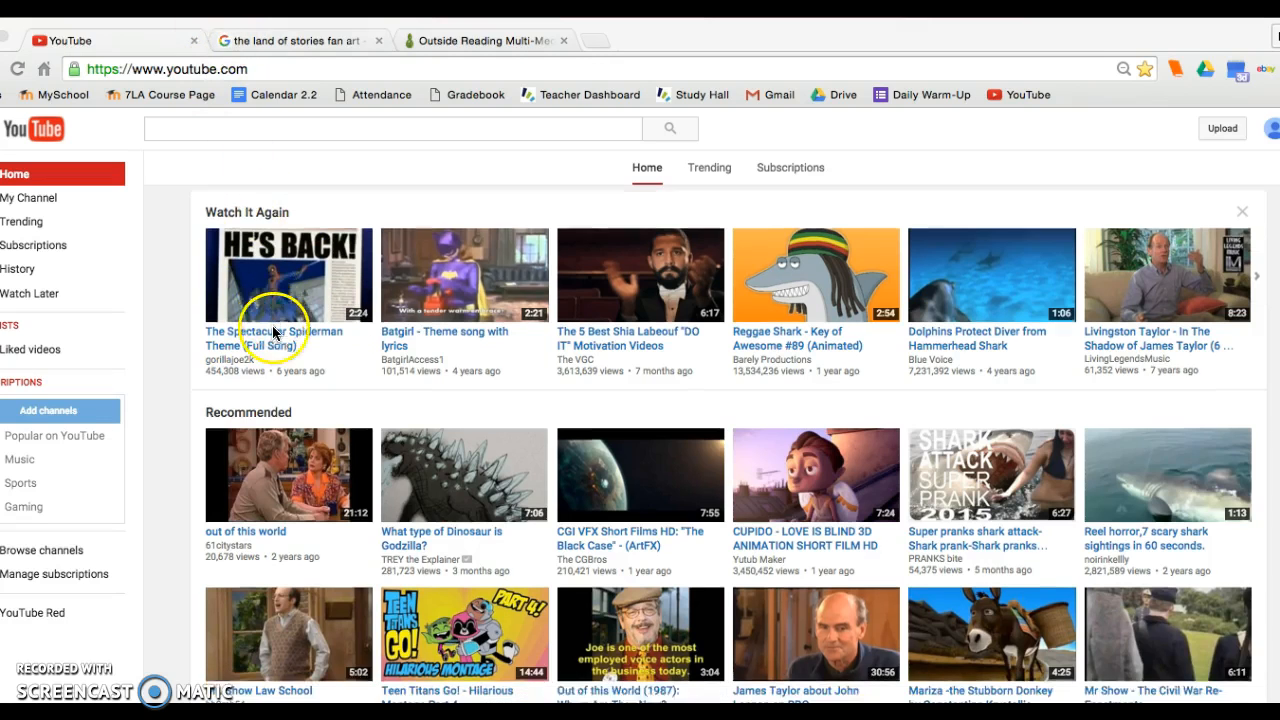
{"action": "scroll", "coordinate": [273, 333], "scroll_direction": "down", "scroll_amount": 1}
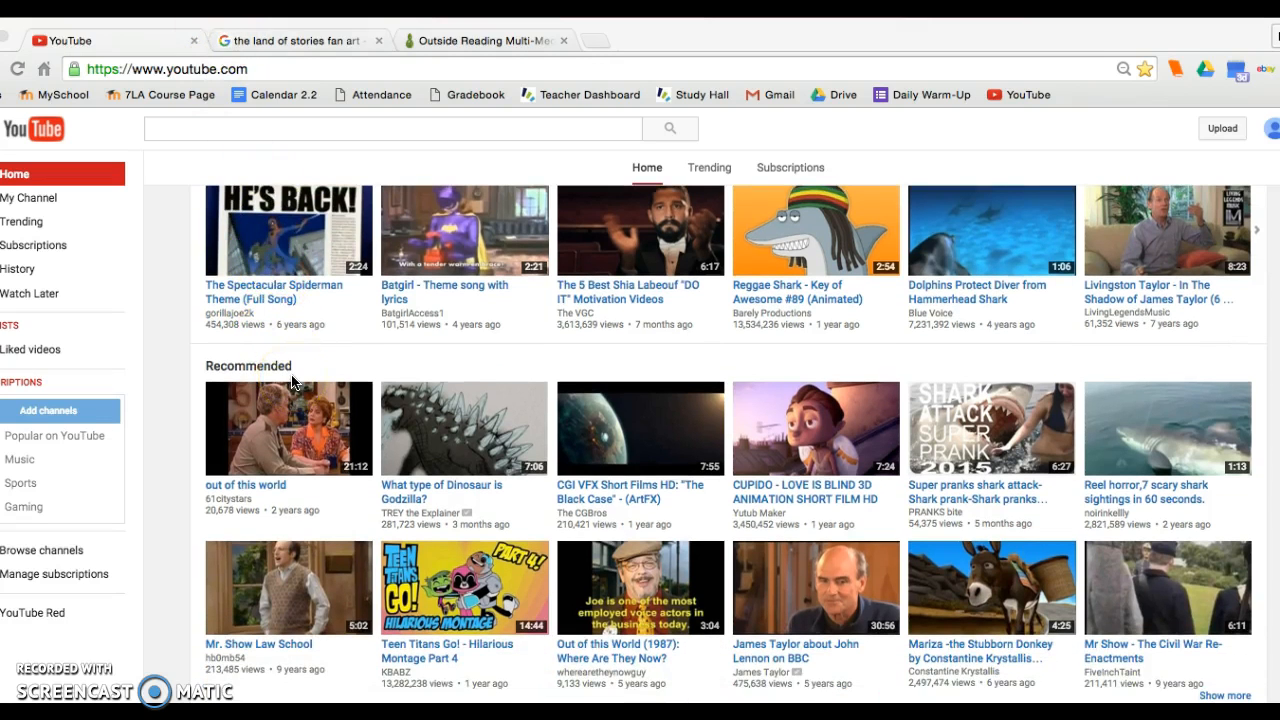
{"action": "left_click", "coordinate": [277, 40]}
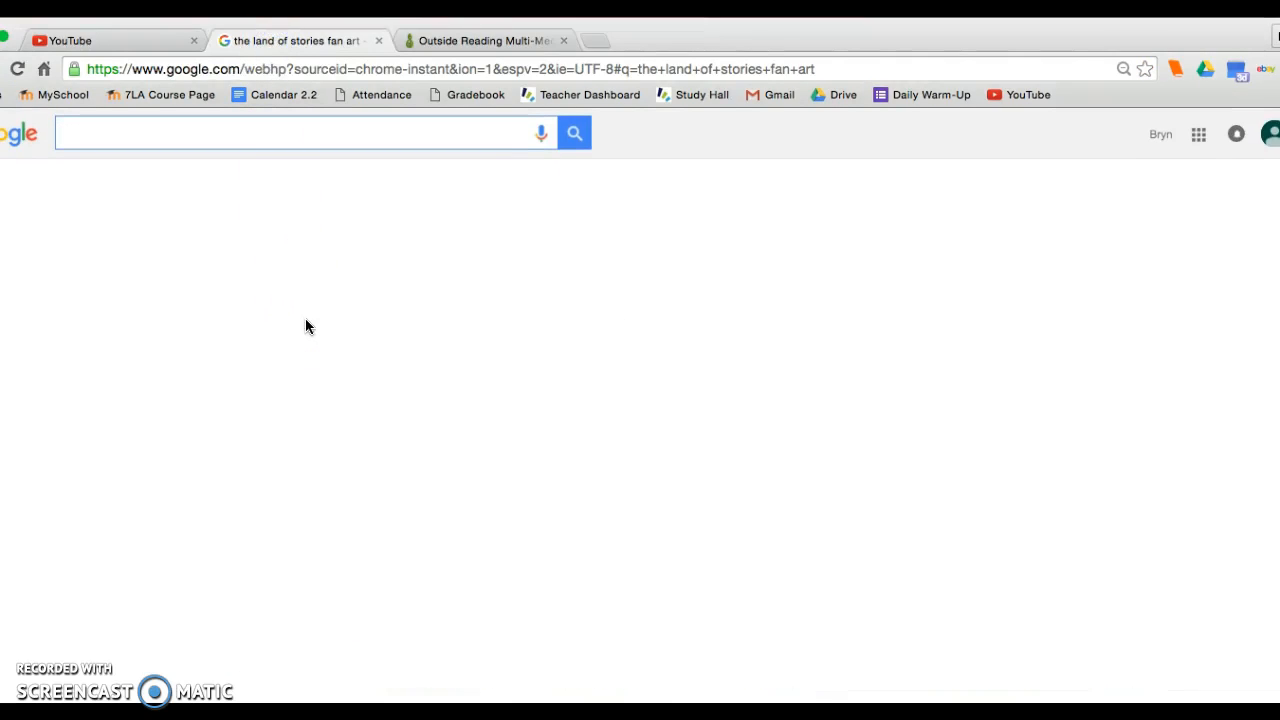
{"action": "left_click", "coordinate": [120, 44]}
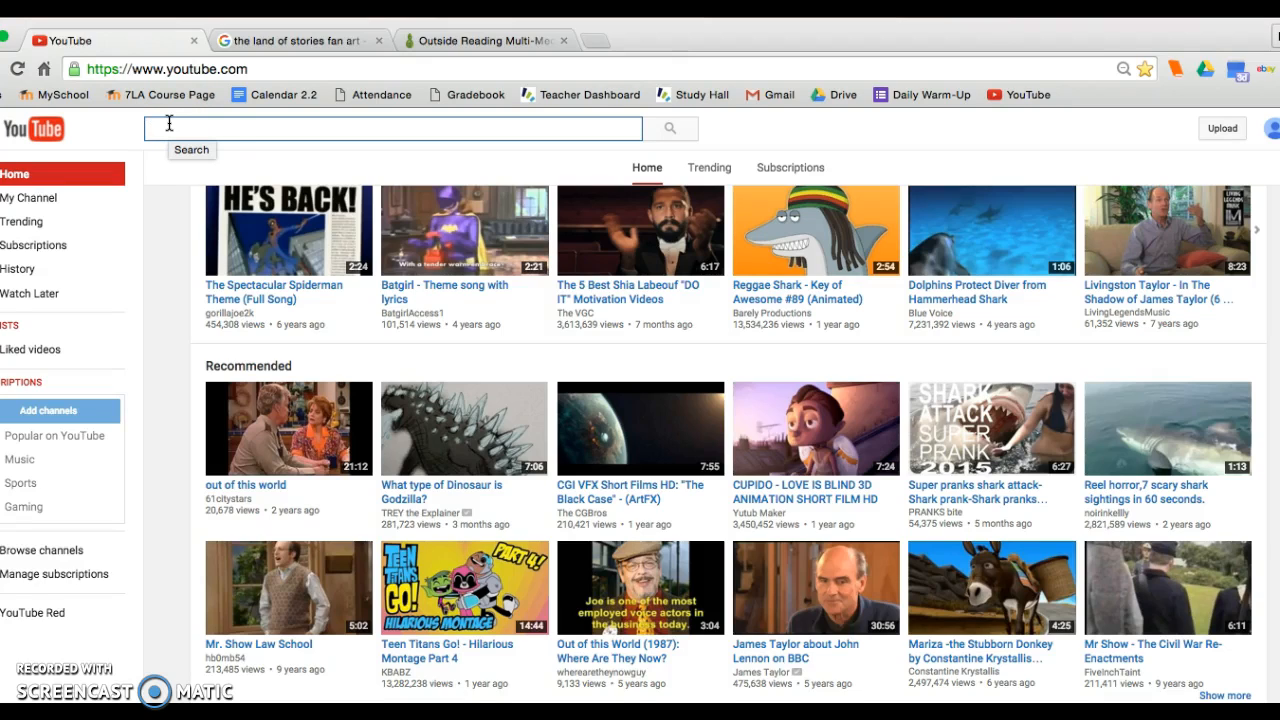
Search YouTube for "land of stories chris colfer".
{"action": "key", "text": "super+z"}
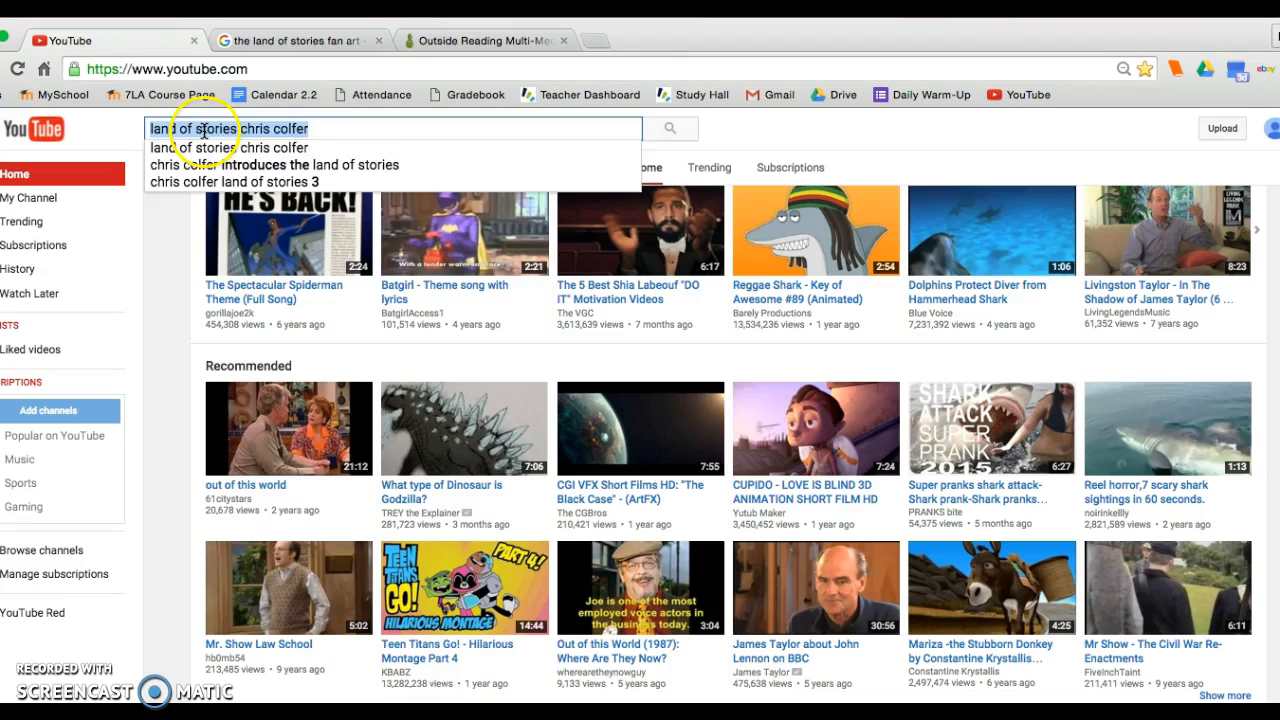
{"action": "left_click", "coordinate": [316, 129]}
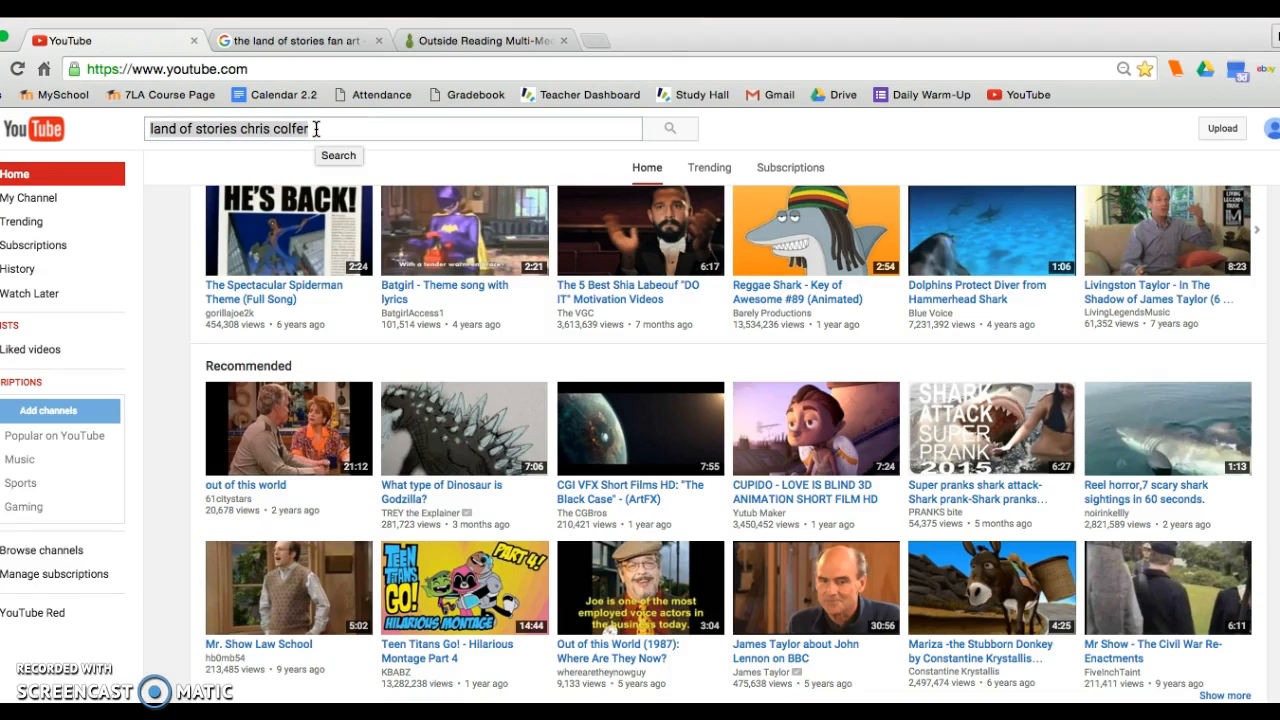
{"action": "left_click", "coordinate": [316, 129]}
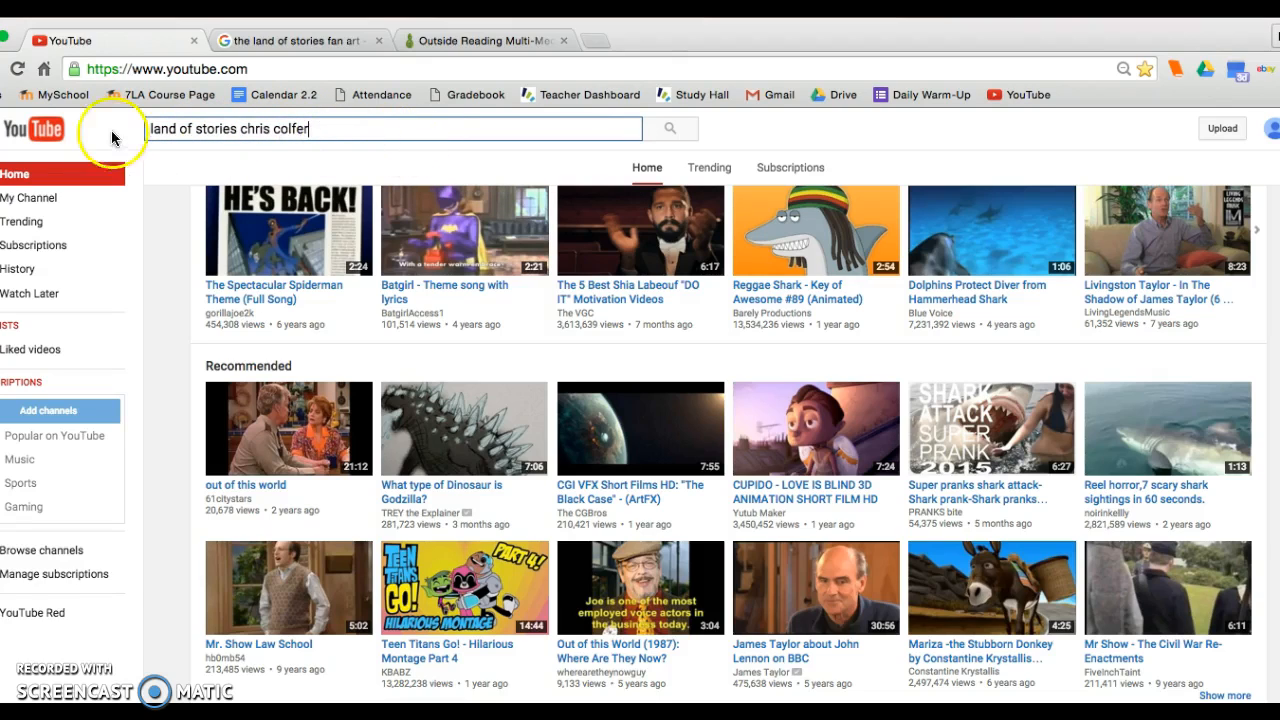
{"action": "left_click", "coordinate": [667, 128]}
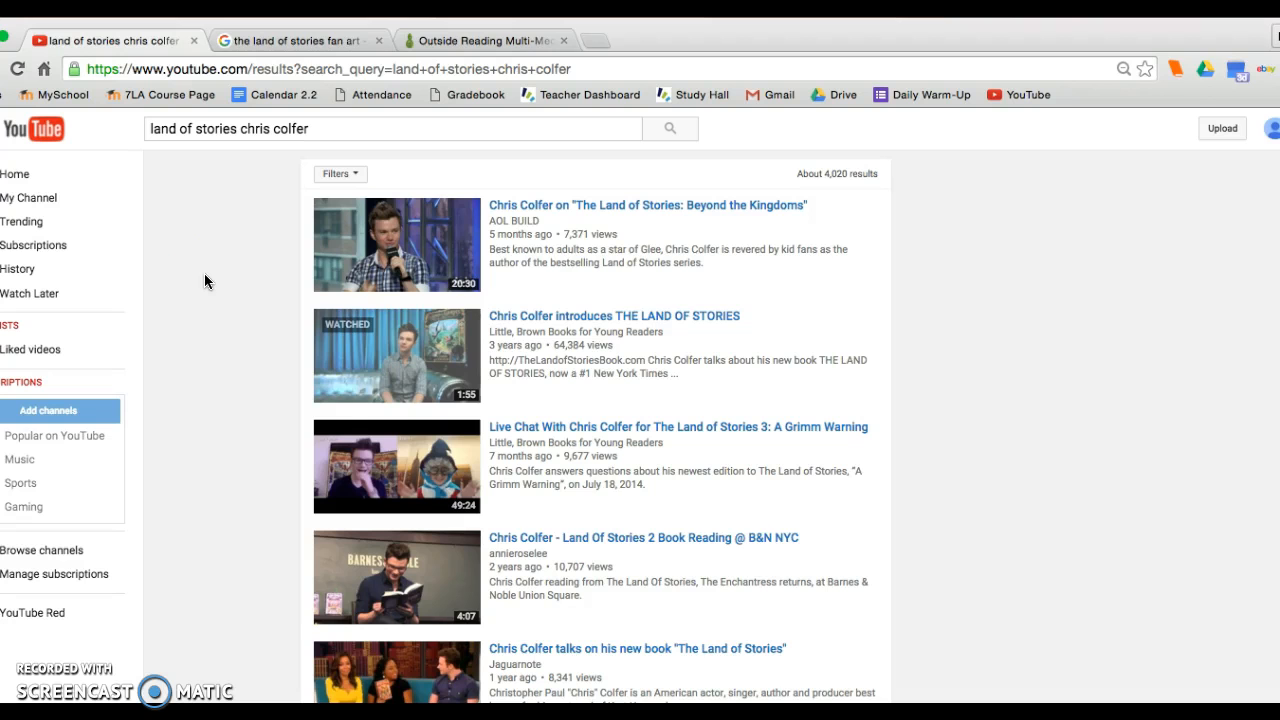
Browse the search results, open the video "Chris Colfer introduces THE LAND OF STORIES" and pause it.
{"action": "scroll", "coordinate": [671, 293], "scroll_direction": "down", "scroll_amount": 3}
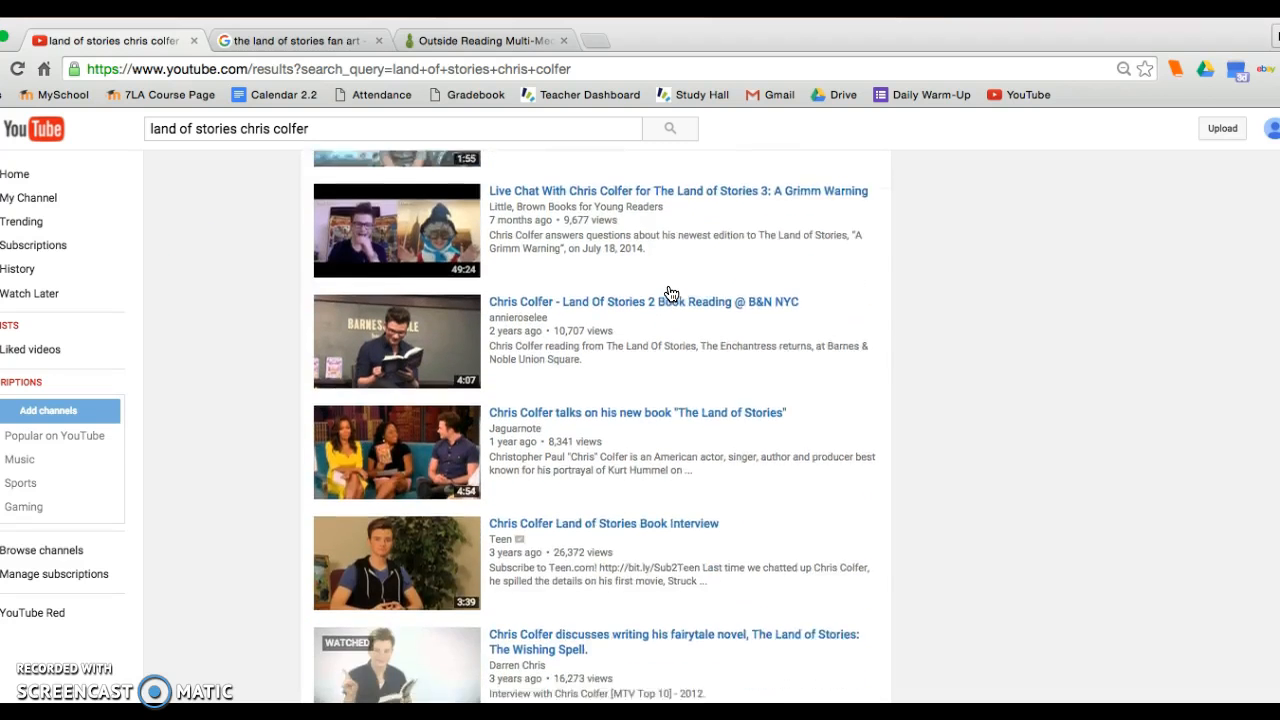
{"action": "scroll", "coordinate": [671, 293], "scroll_direction": "down", "scroll_amount": 2}
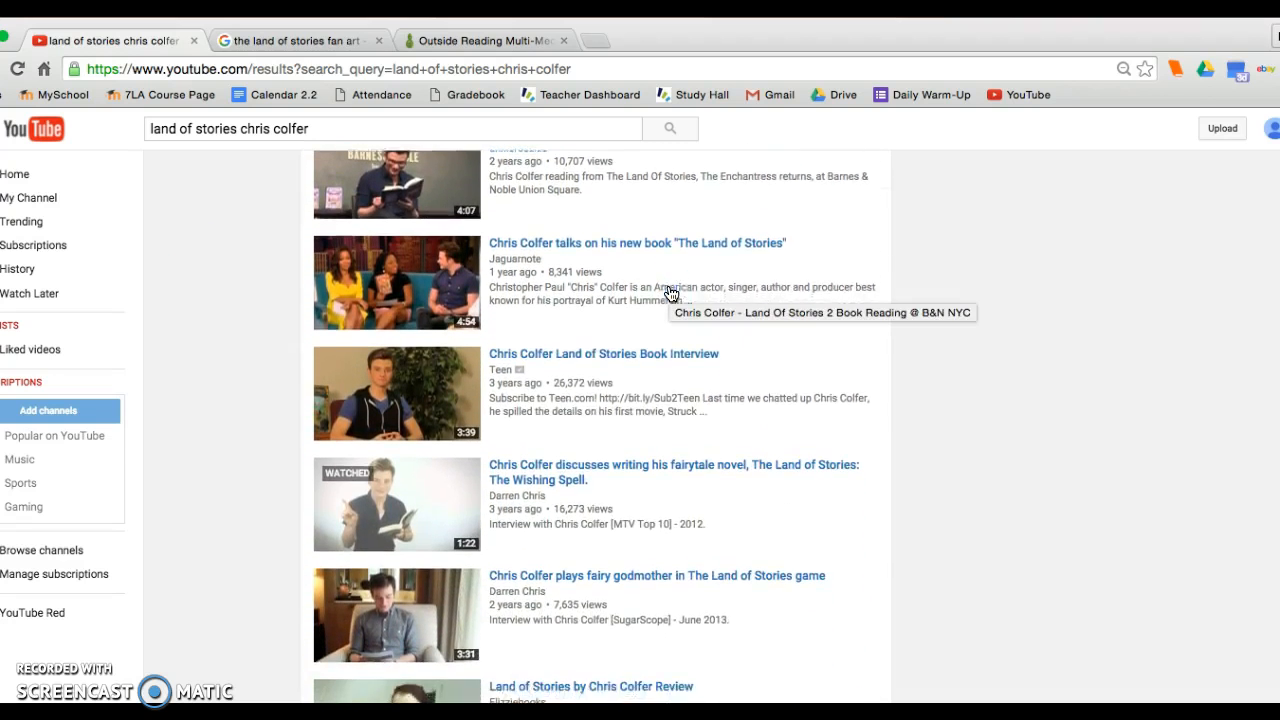
{"action": "left_click", "coordinate": [563, 455]}
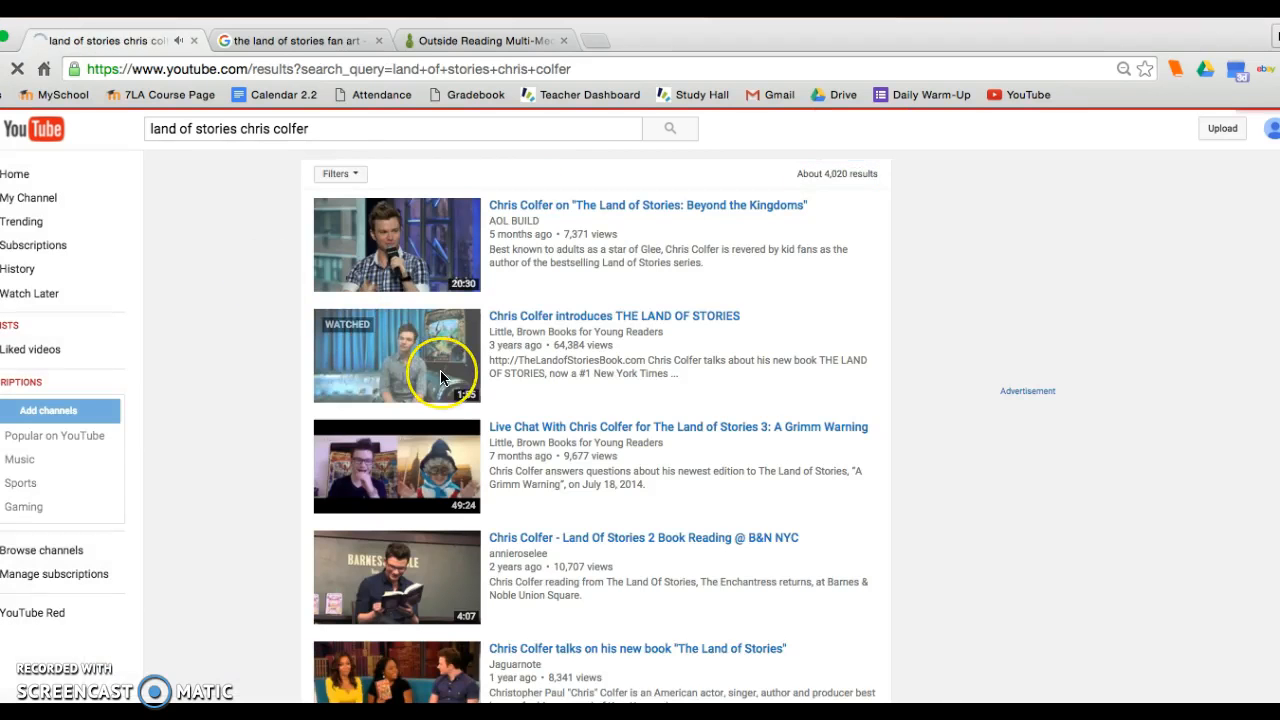
{"action": "scroll", "coordinate": [443, 371], "scroll_direction": "down", "scroll_amount": 2}
{"action": "scroll", "coordinate": [440, 370], "scroll_direction": "down", "scroll_amount": 1}
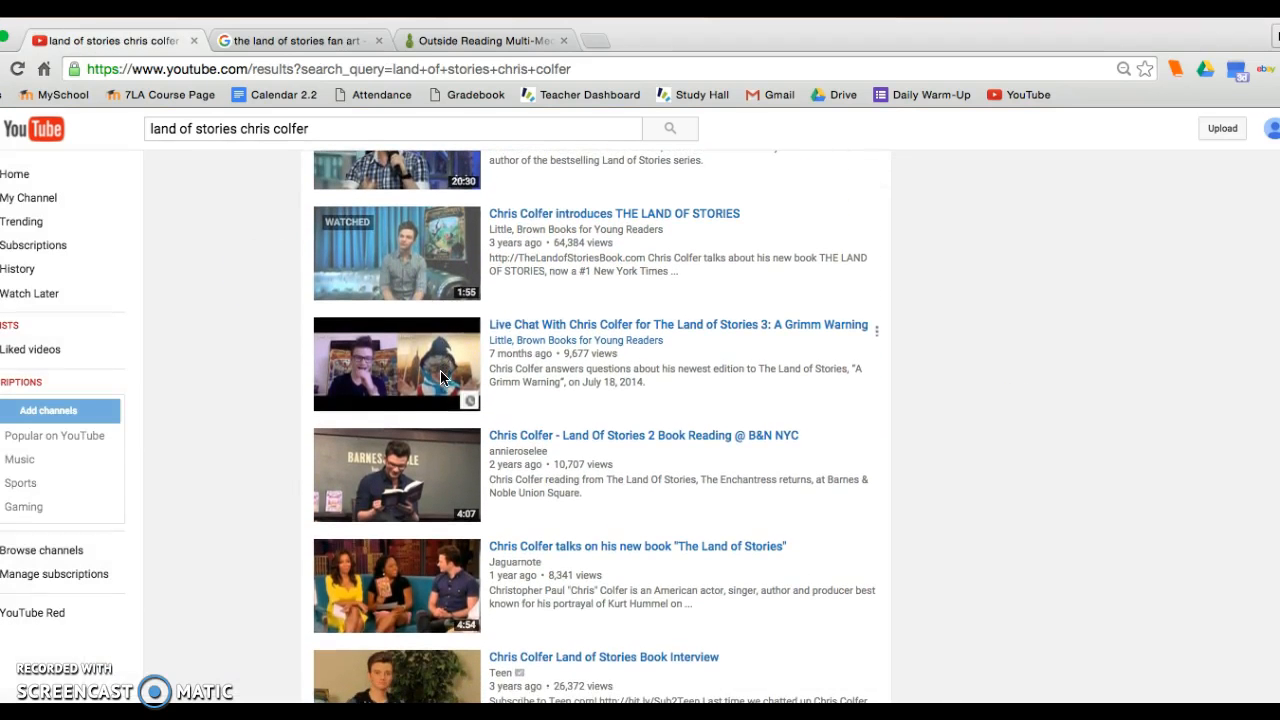
{"action": "left_click", "coordinate": [533, 224]}
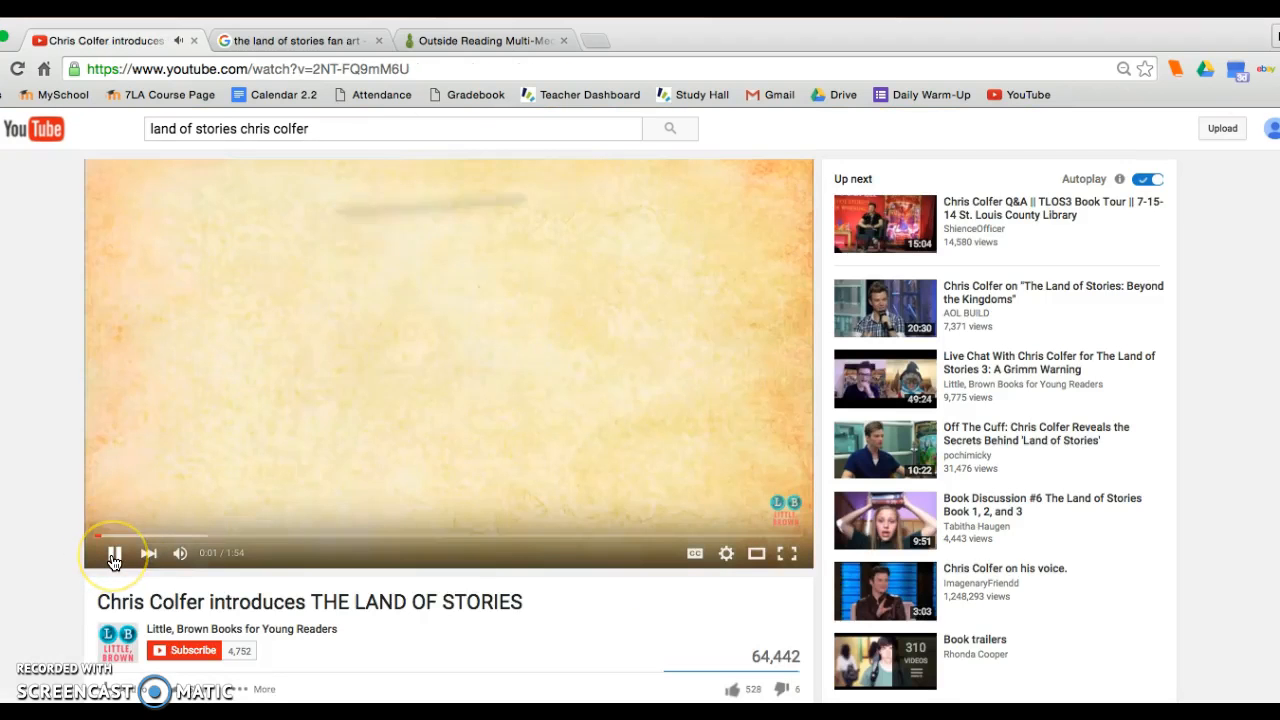
{"action": "left_click", "coordinate": [113, 557]}
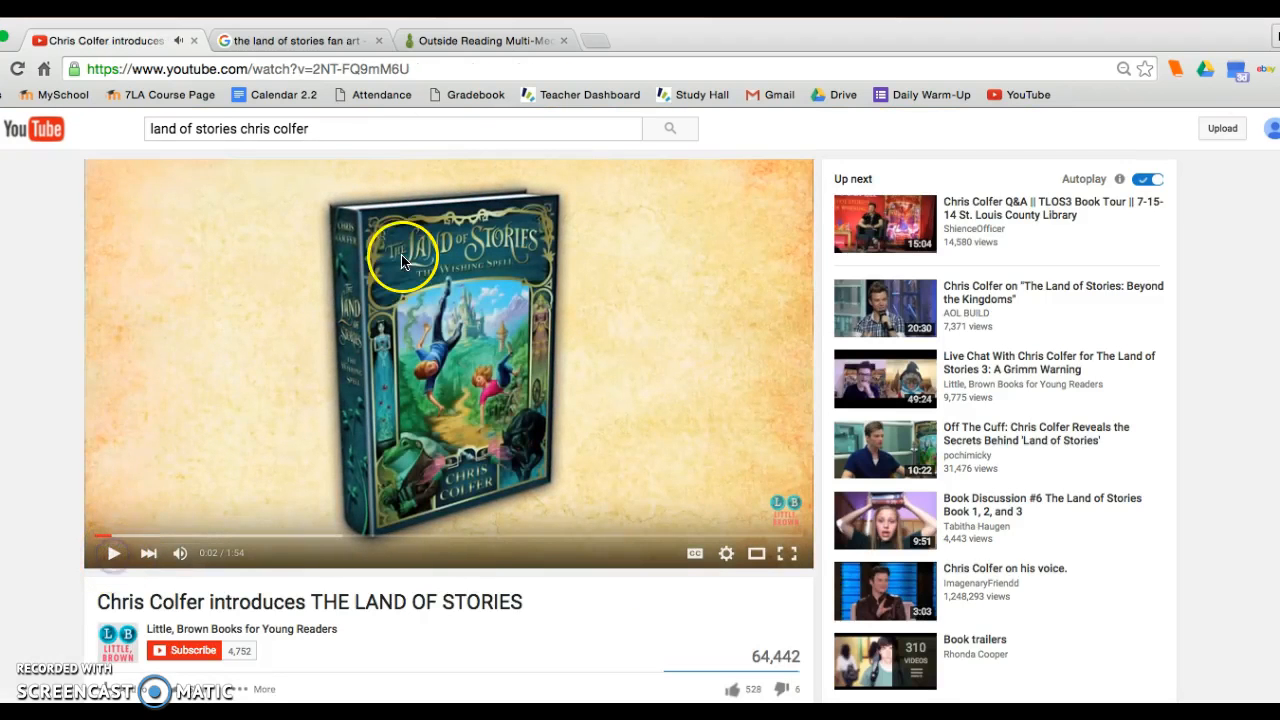
Extend the video search to "land of stories chris colfer book trailer" and run it.
{"action": "left_click", "coordinate": [321, 128]}
{"action": "type", "text": "book trailer"}
{"action": "key", "text": "Return"}
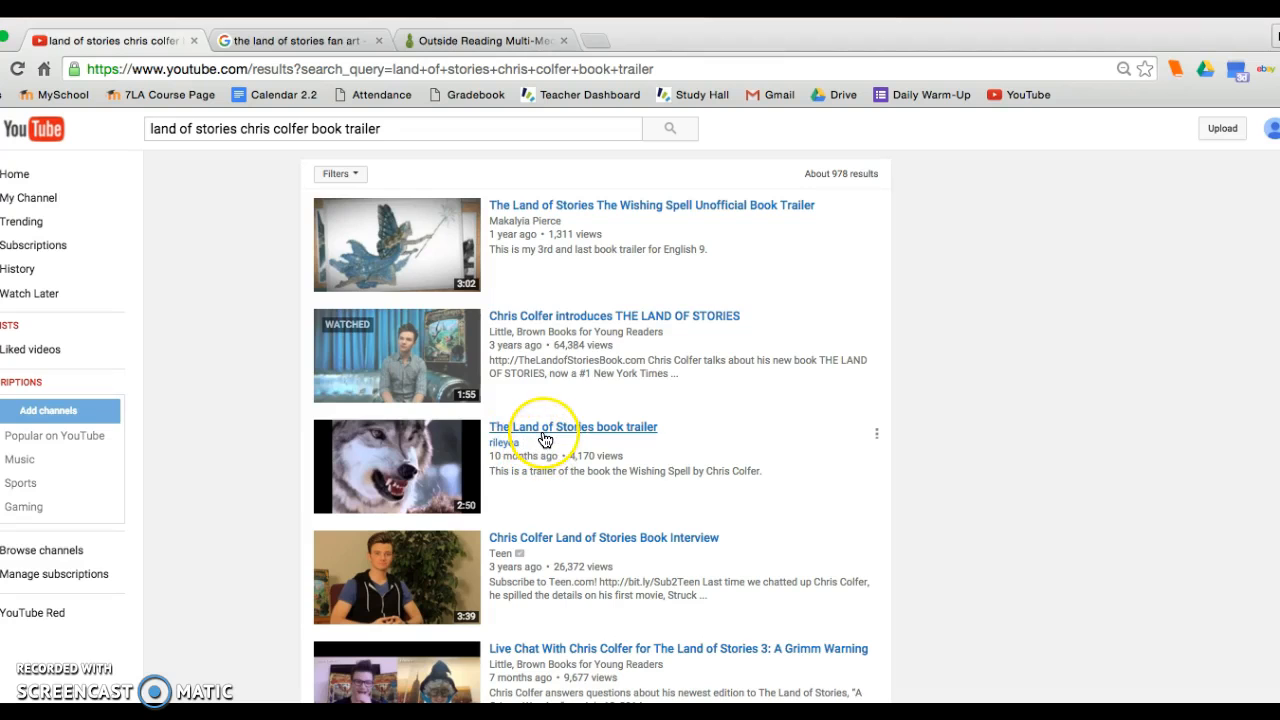
Open "The Land of Stories The Wishing Spell Unofficial Book Trailer", dismiss its overlay ad and pause playback.
{"action": "left_click", "coordinate": [522, 226]}
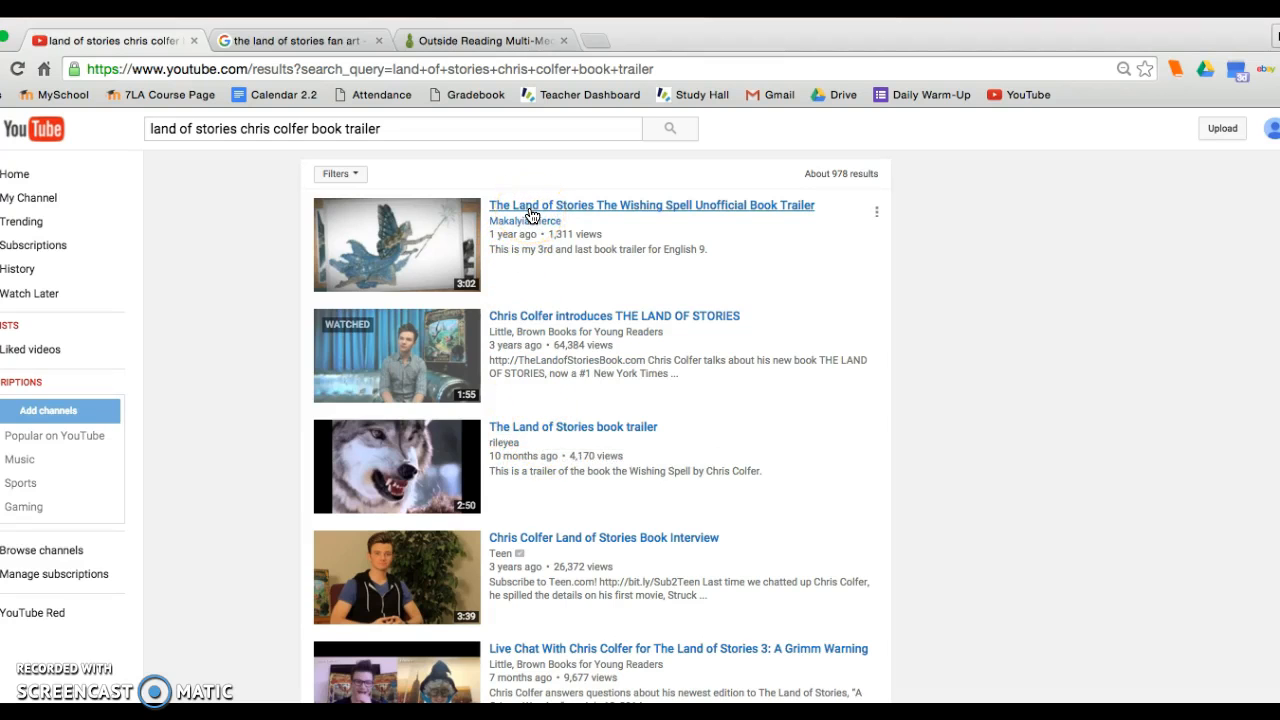
{"action": "left_click", "coordinate": [531, 208]}
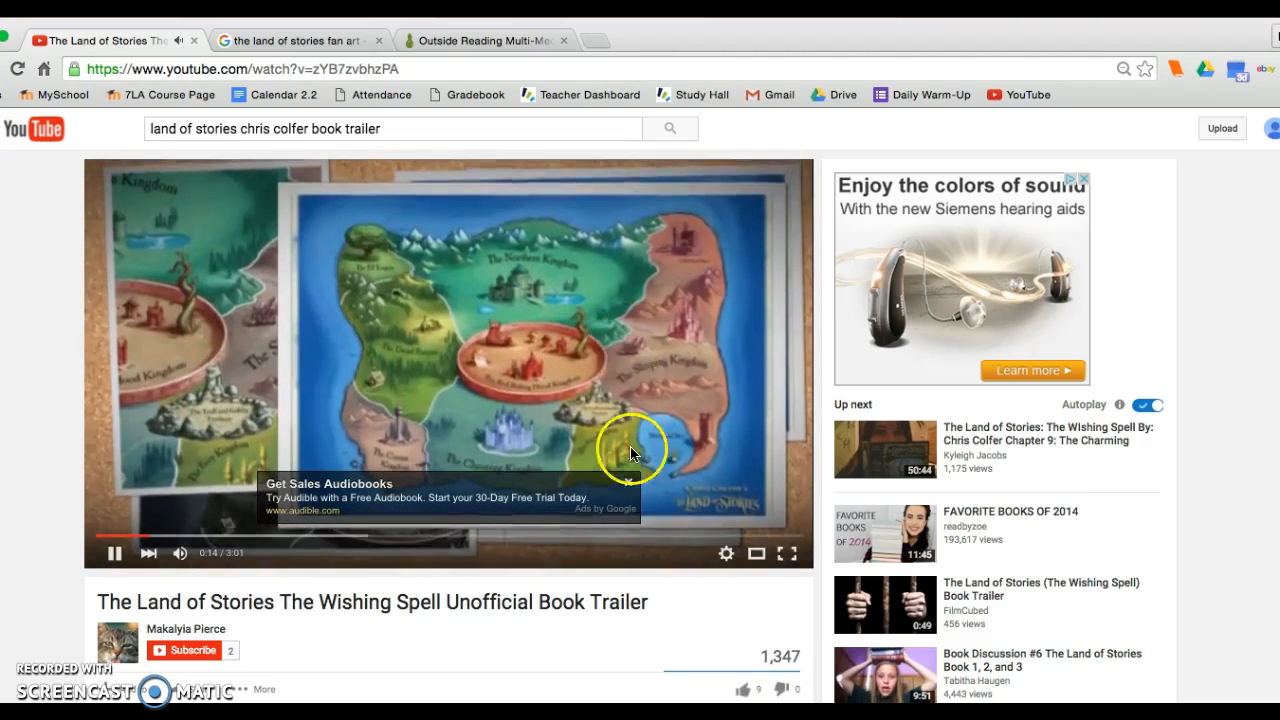
{"action": "left_click", "coordinate": [628, 481]}
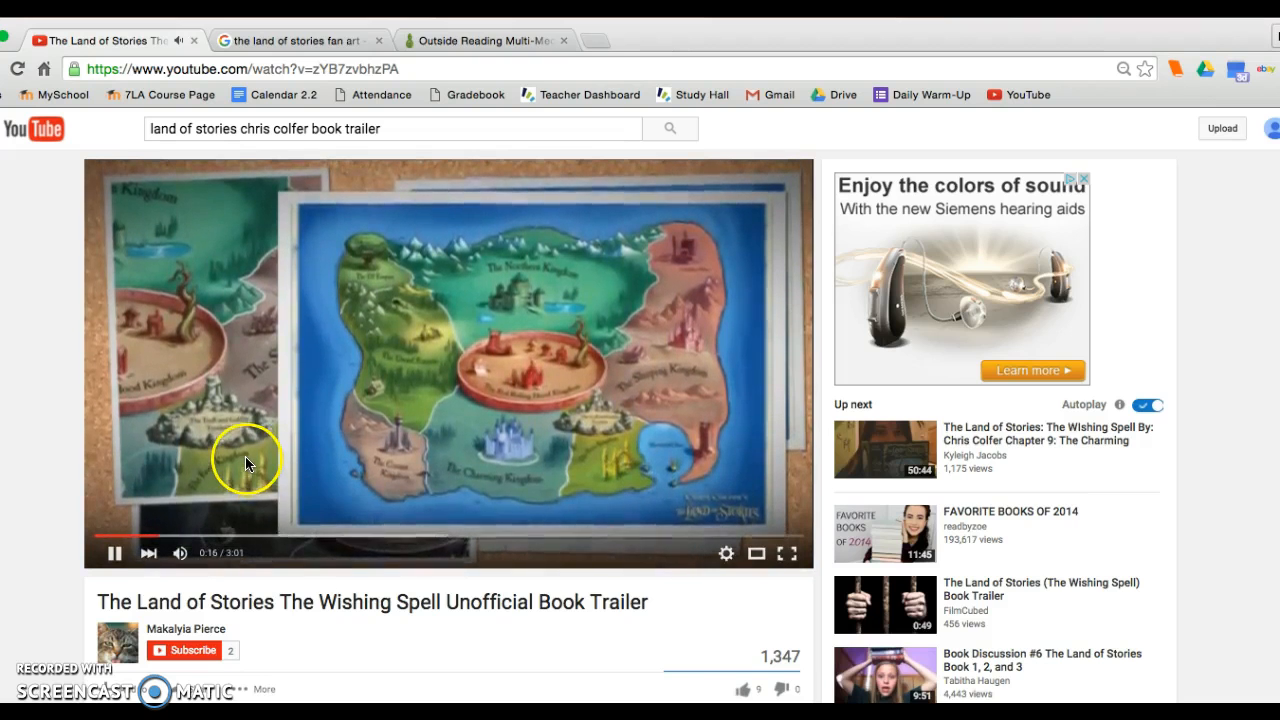
{"action": "left_click", "coordinate": [116, 556]}
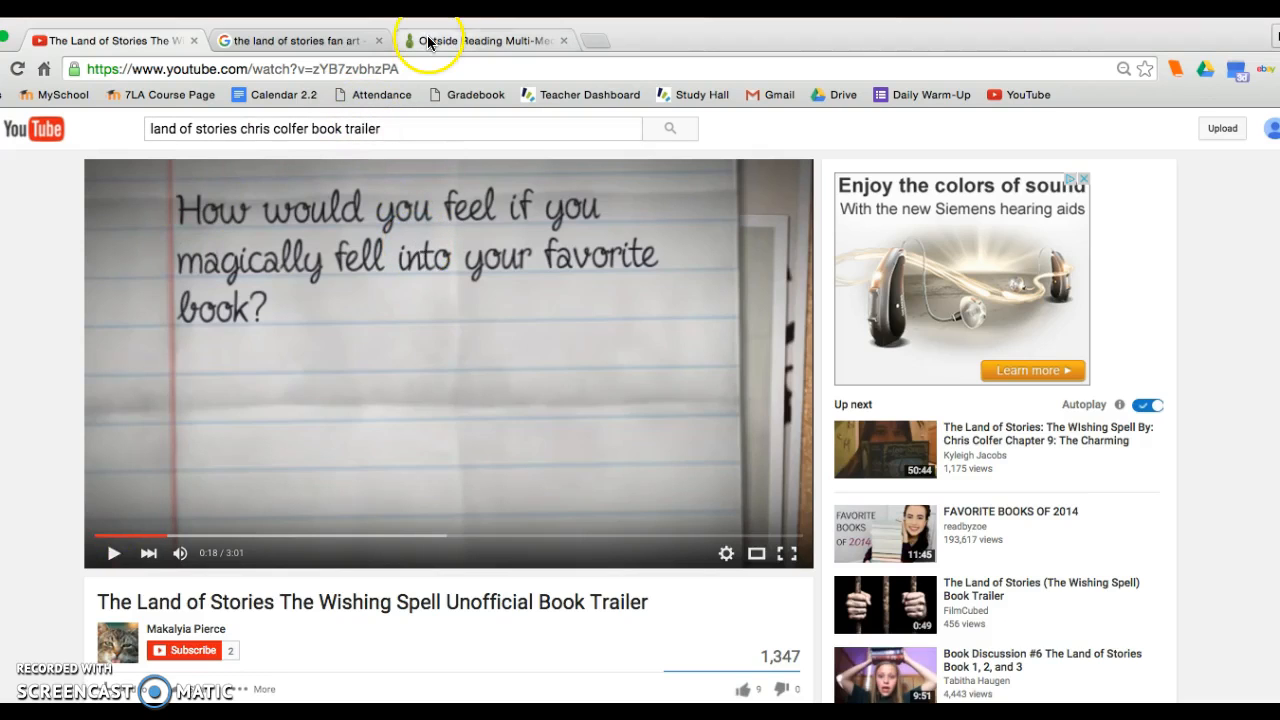
Copy the trailer's web address, then add an External media block above the existing blocks on the Outside Reading Multi-Media Project page in Mahara.
{"action": "left_click", "coordinate": [418, 68]}
{"action": "key", "text": "super+c"}
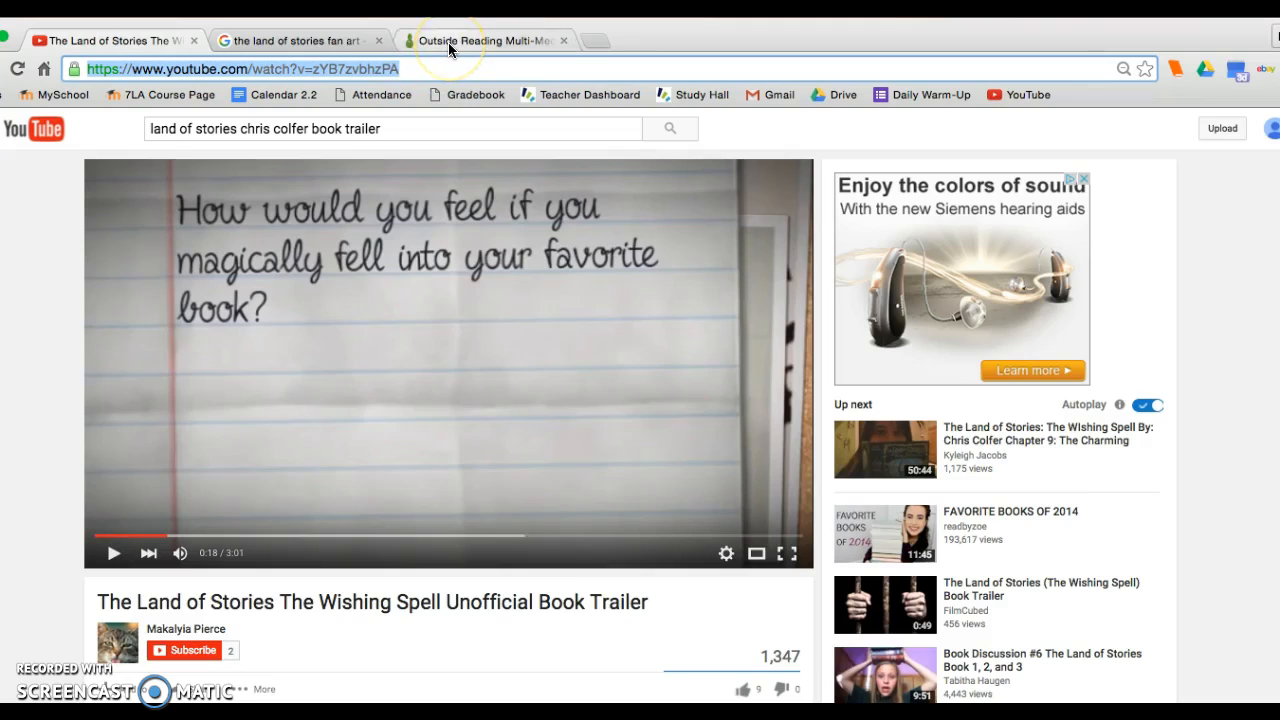
{"action": "left_click", "coordinate": [448, 42]}
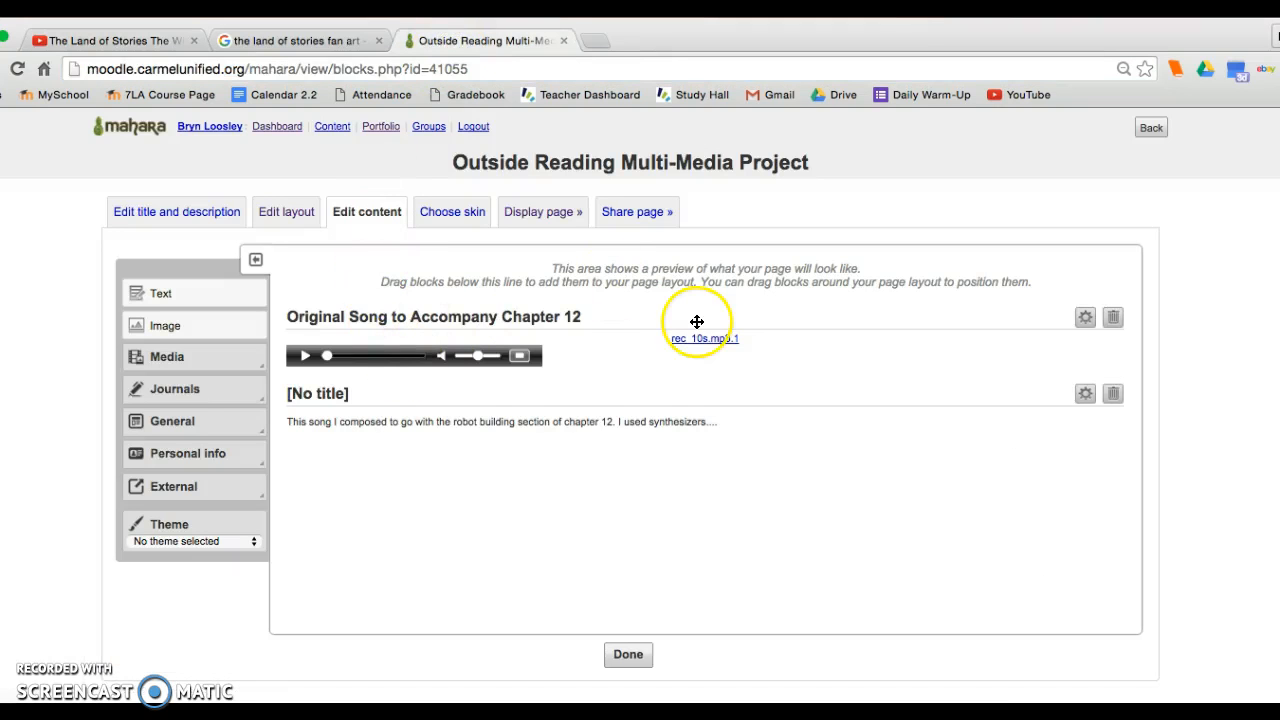
{"action": "left_click", "coordinate": [186, 486]}
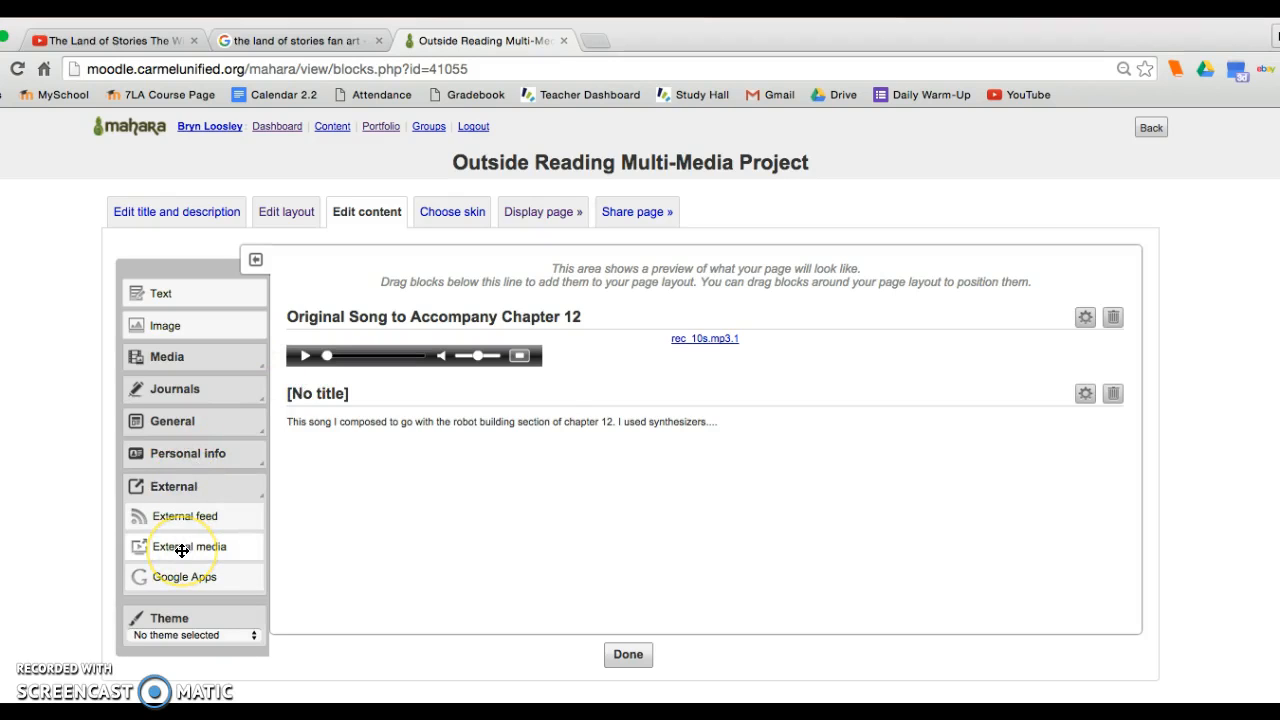
{"action": "left_click_drag", "start_coordinate": [181, 550], "coordinate": [381, 322]}
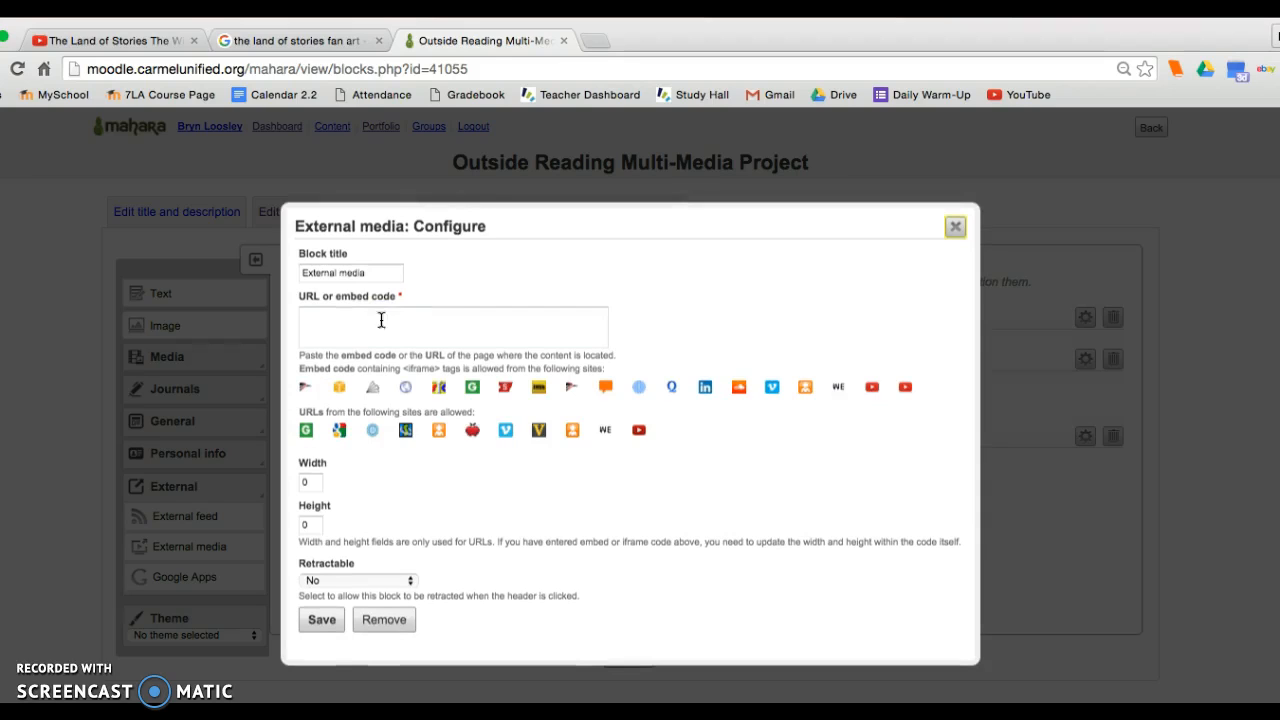
Set the external media block's title to "Land of Stories" Book Trailer, with the book name in quotation marks.
{"action": "left_click", "coordinate": [256, 258]}
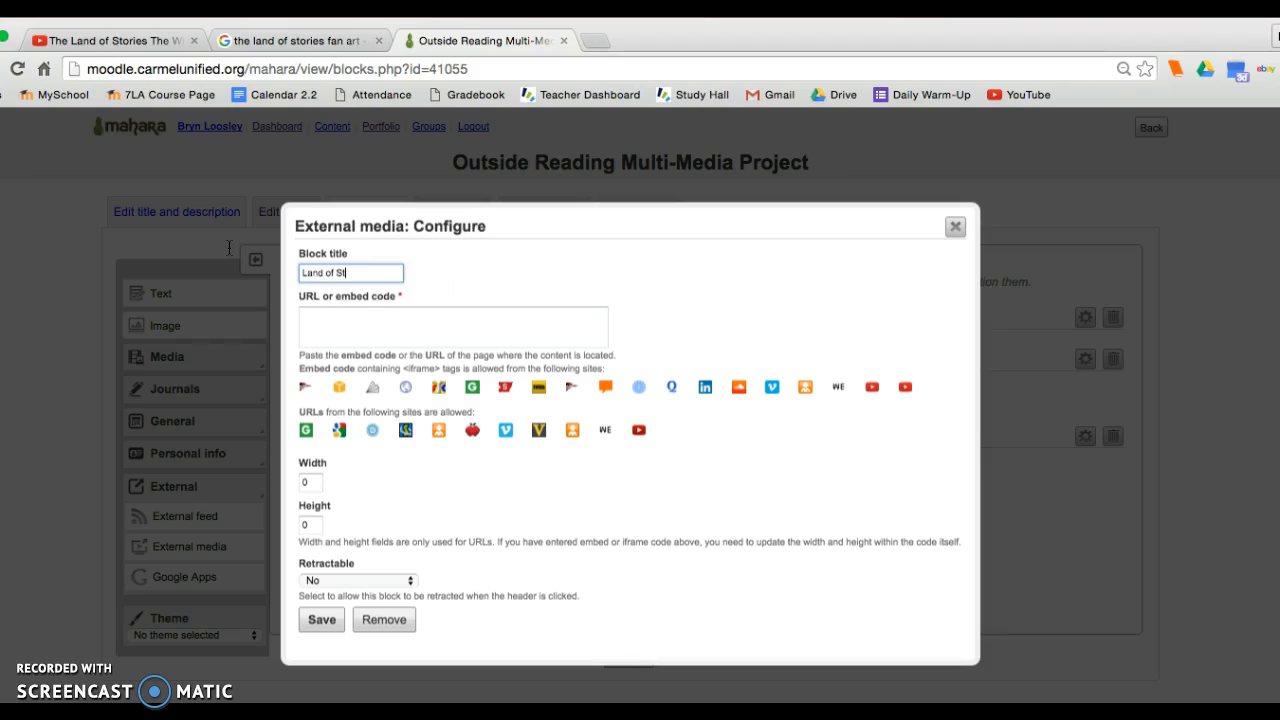
{"action": "left_click", "coordinate": [301, 270]}
{"action": "left_click", "coordinate": [402, 270]}
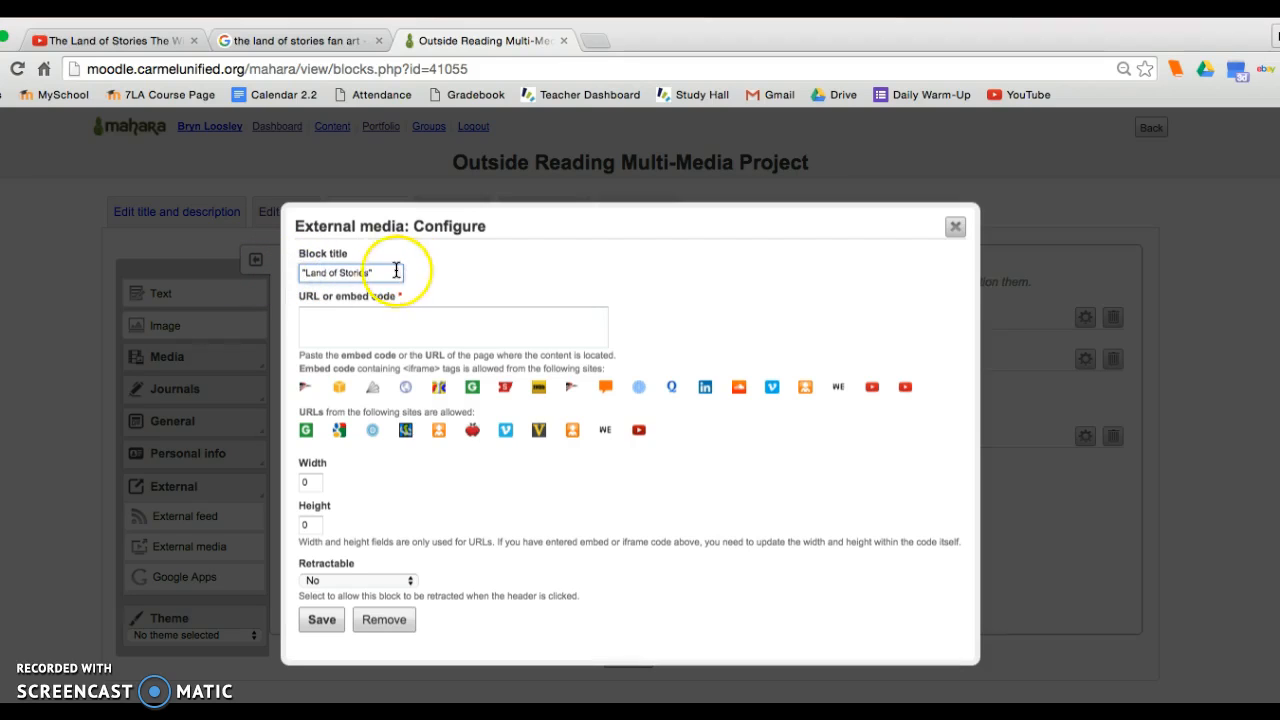
{"action": "type", "text": "Book Trail"}
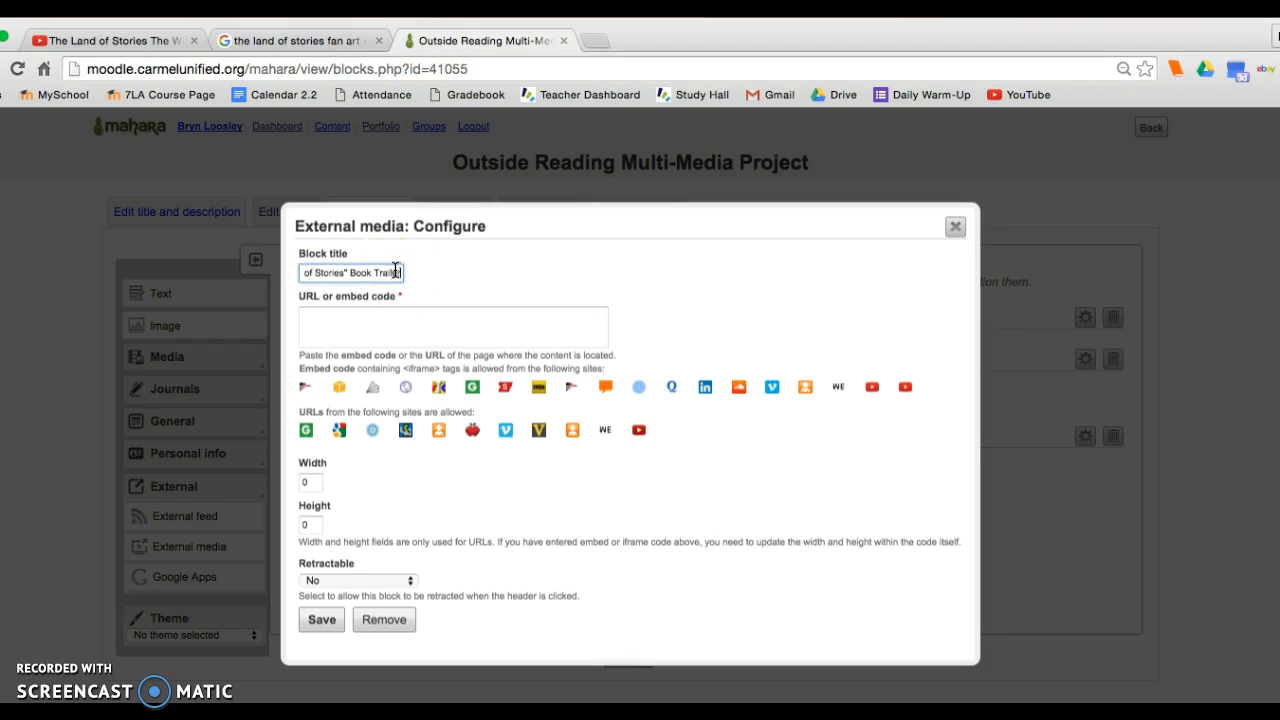
Paste the copied YouTube address as the block's URL and save the external media block.
{"action": "left_click", "coordinate": [328, 316]}
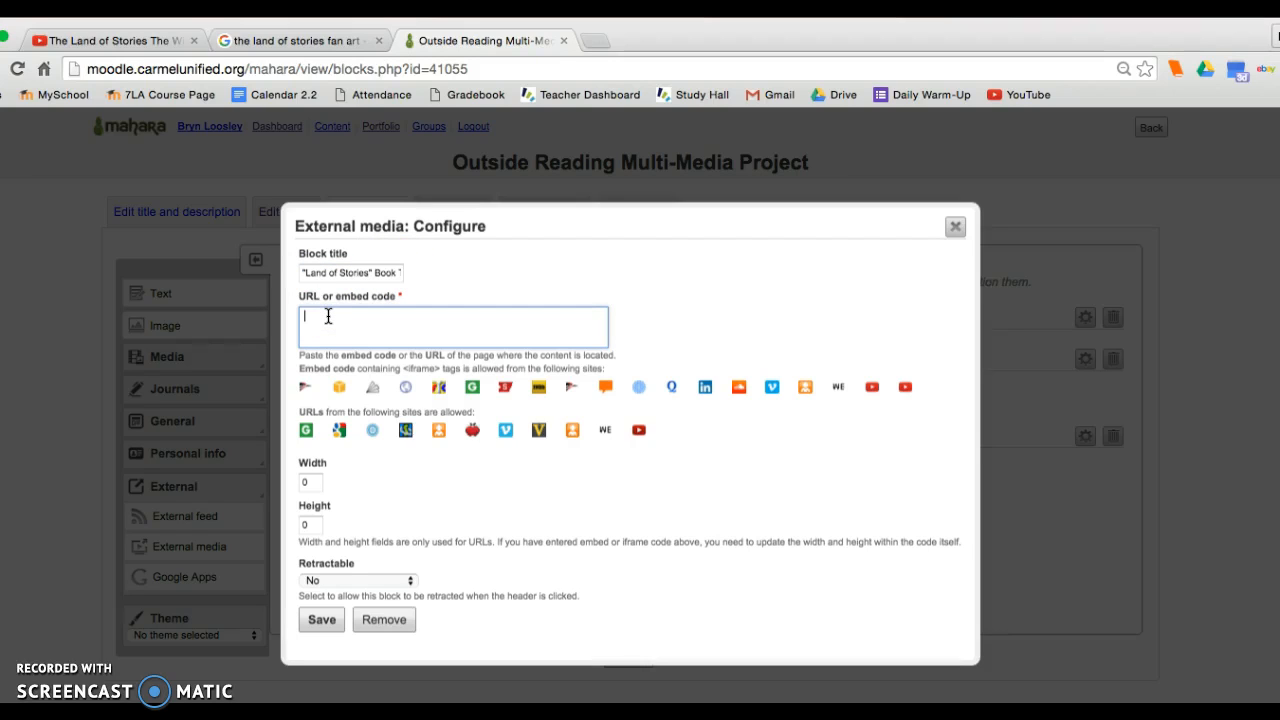
{"action": "key", "text": "super+v"}
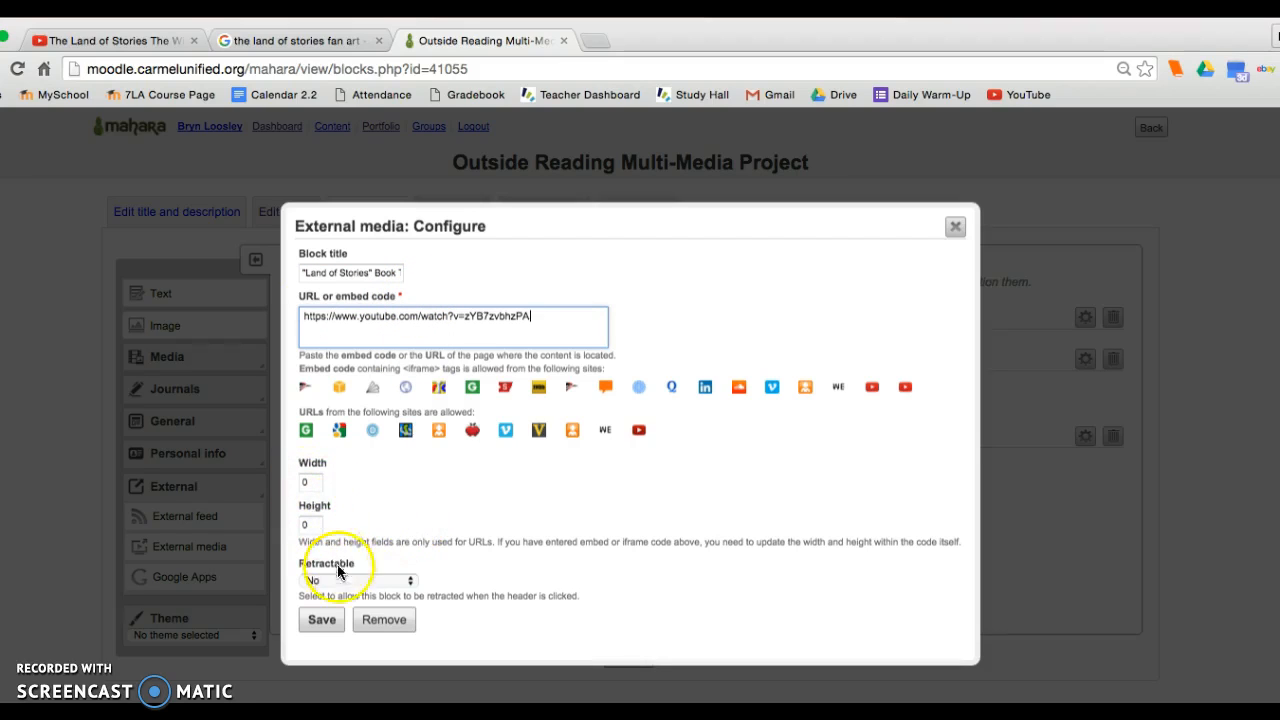
{"action": "left_click", "coordinate": [314, 619]}
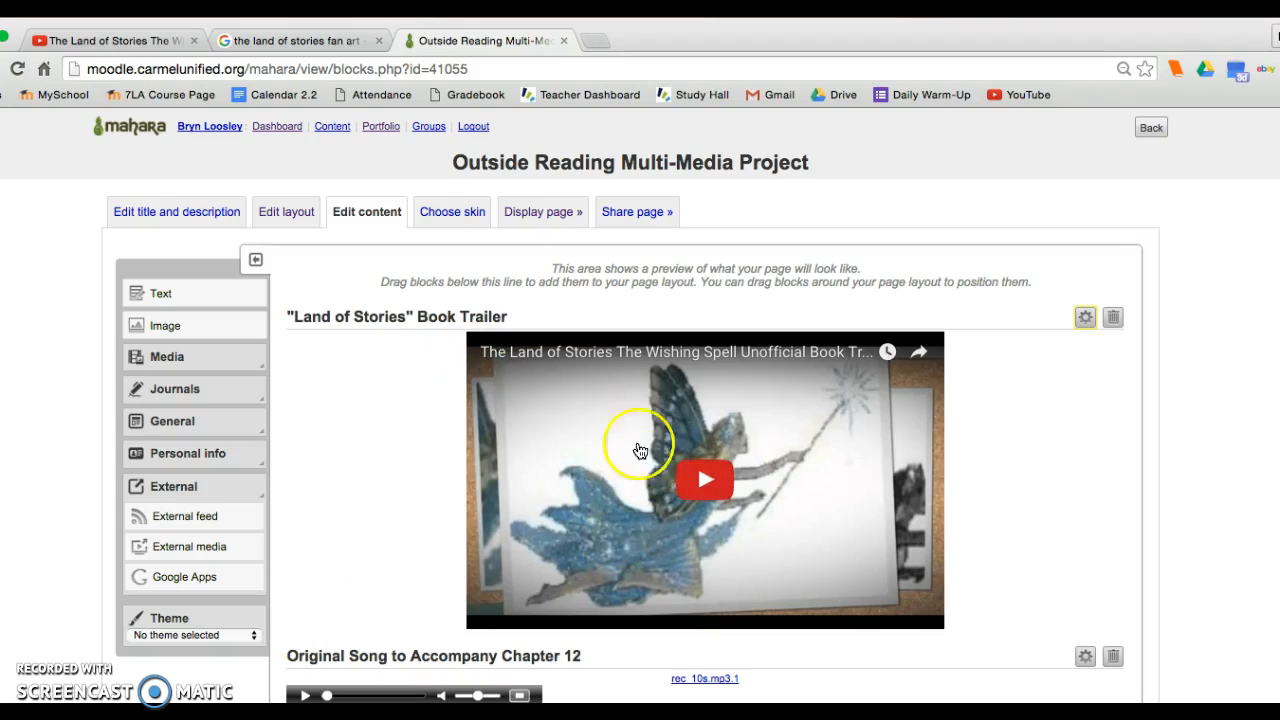
Reopen the book trailer block's configuration, examine its width and height settings, and save it without changes.
{"action": "left_click", "coordinate": [1085, 317]}
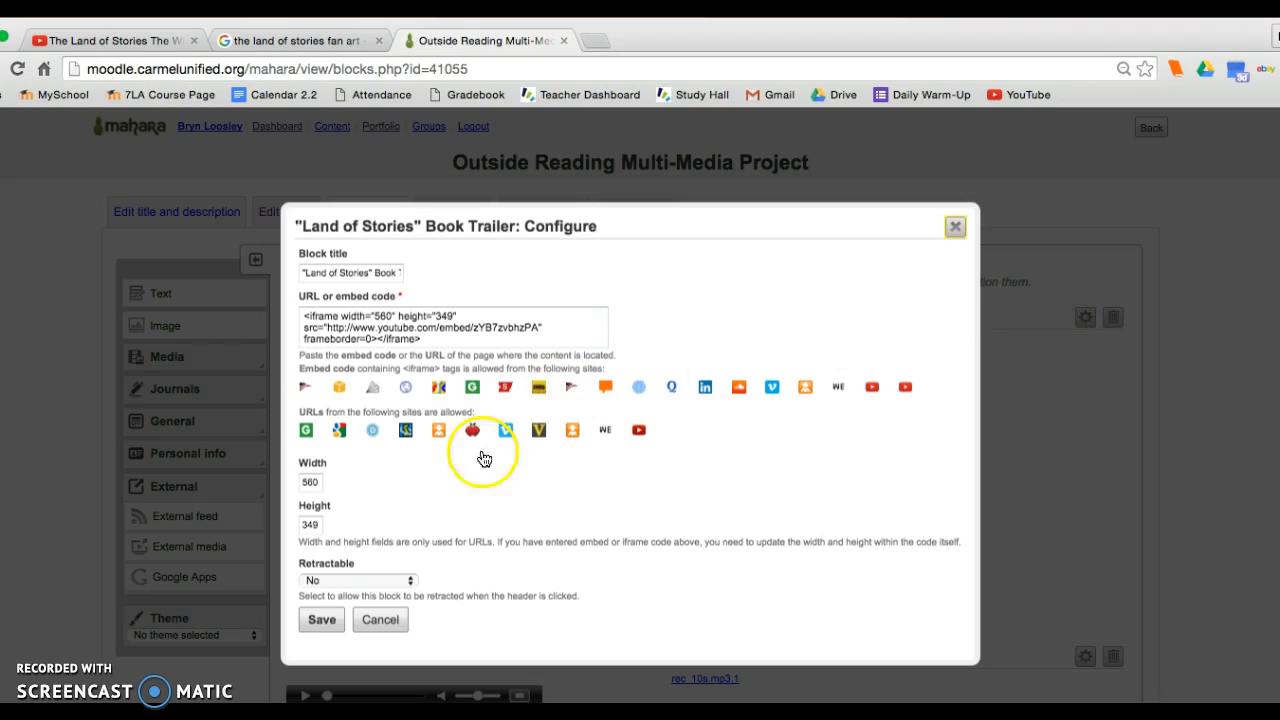
{"action": "left_click_drag", "start_coordinate": [317, 482], "coordinate": [247, 483]}
{"action": "left_click", "coordinate": [316, 521]}
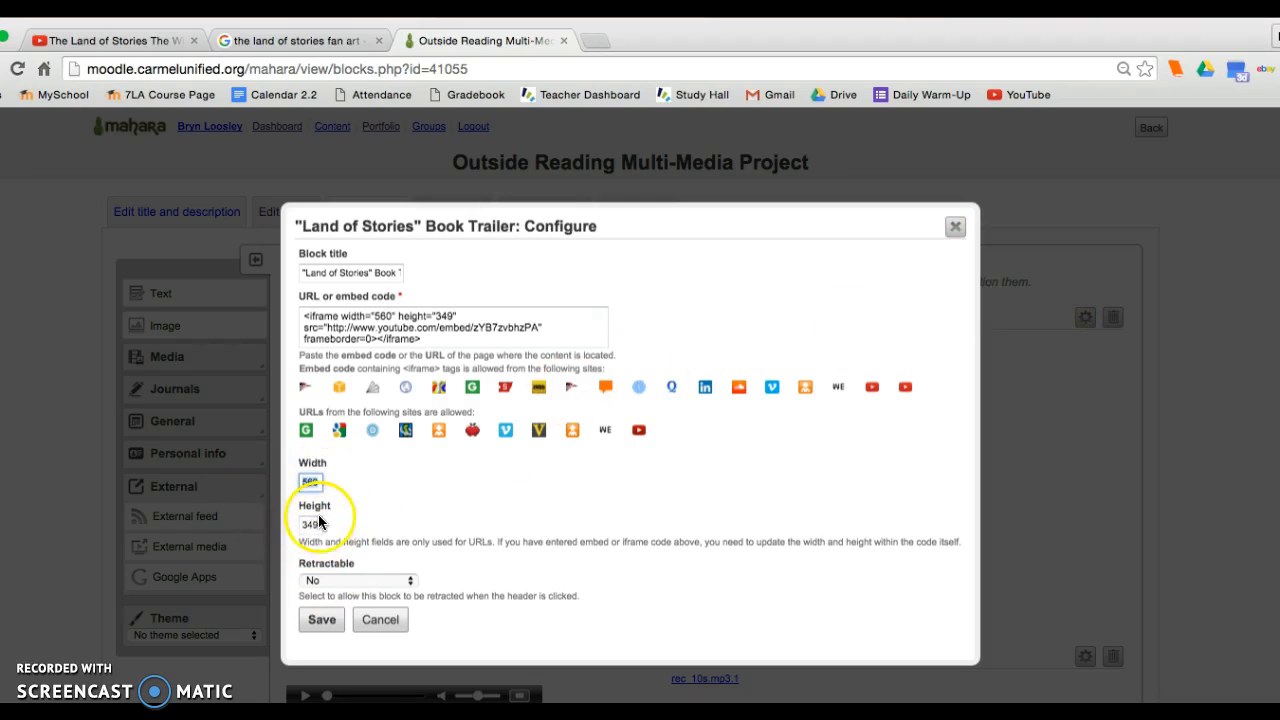
{"action": "left_click", "coordinate": [321, 619]}
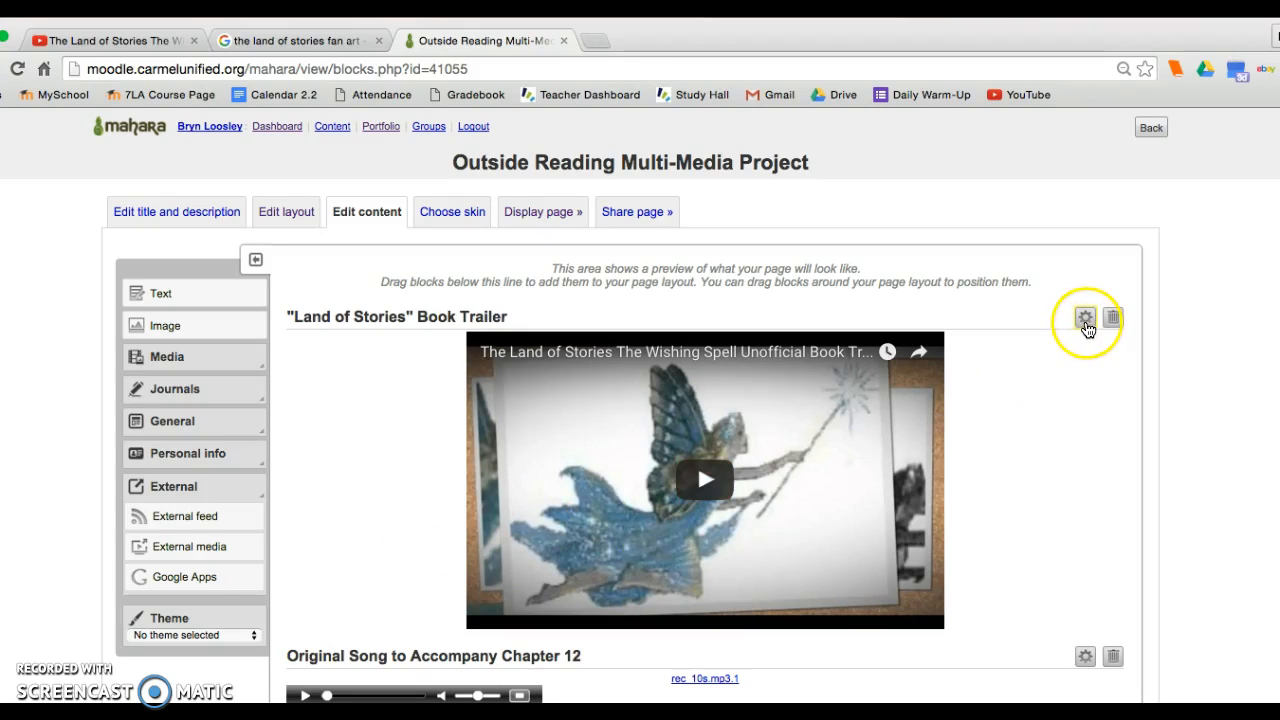
Play the embedded book trailer briefly, pause it, and open the video on YouTube from the embedded player.
{"action": "left_click", "coordinate": [703, 485]}
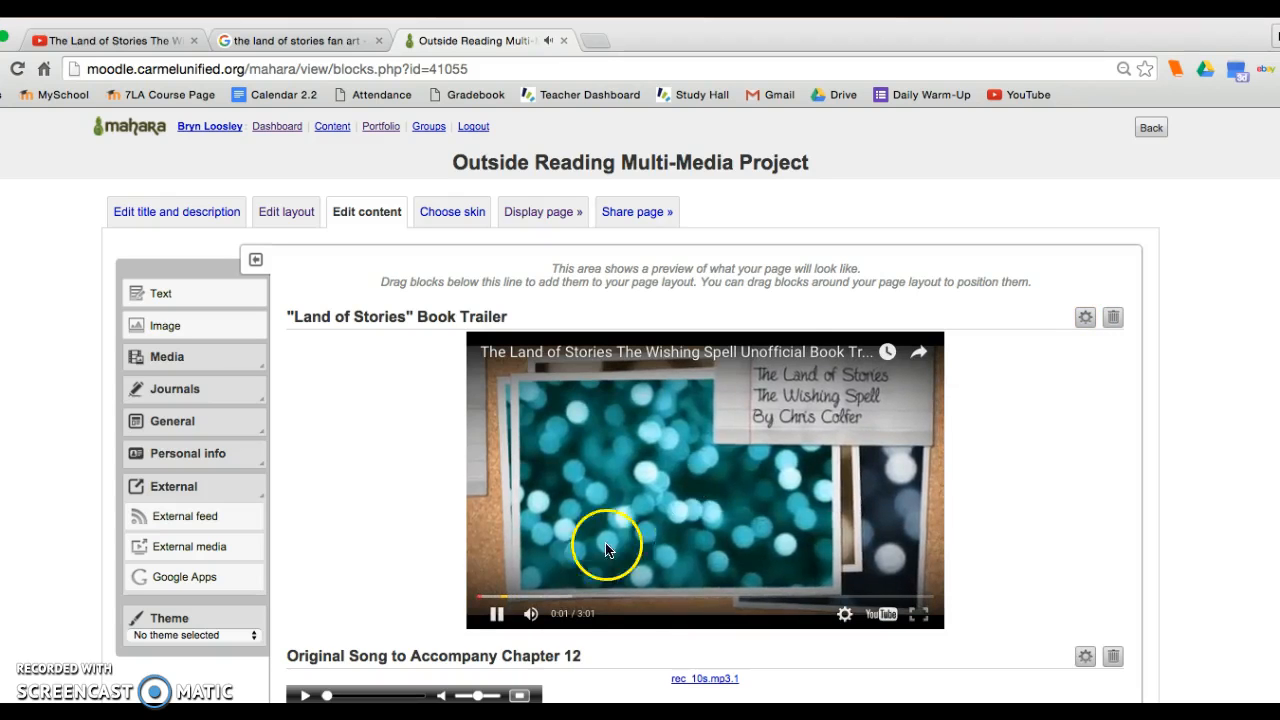
{"action": "left_click", "coordinate": [496, 616]}
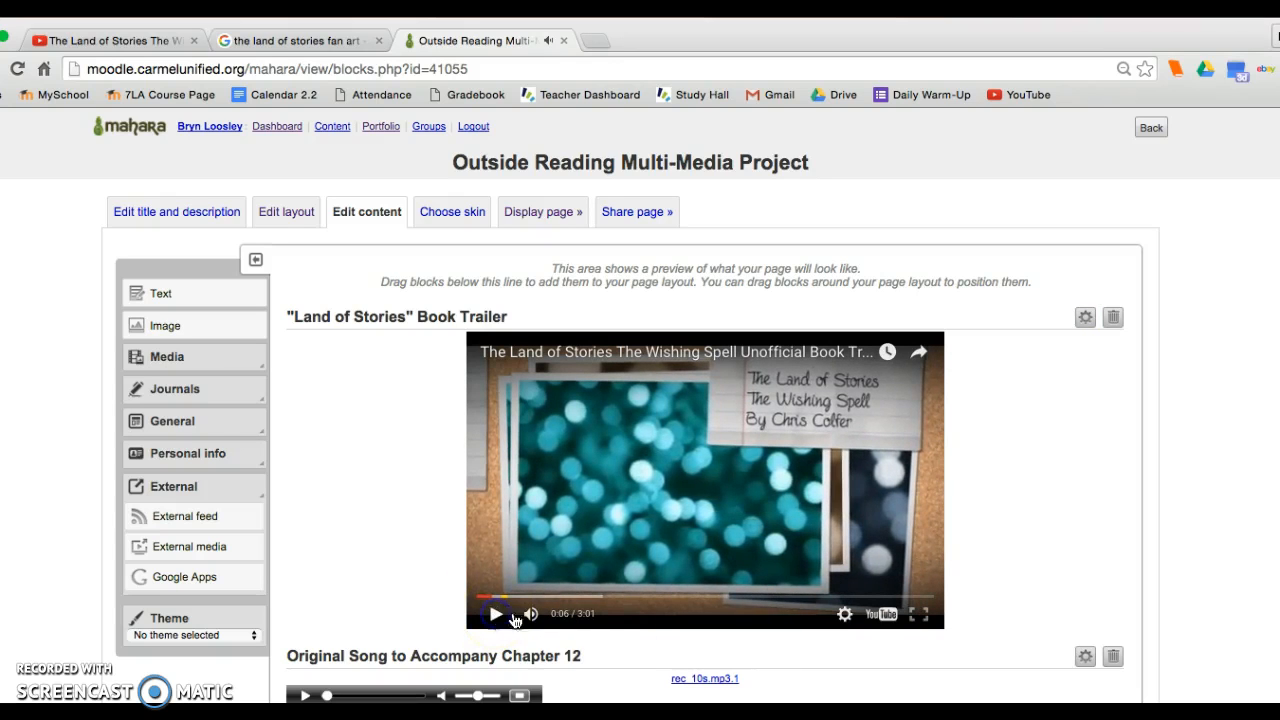
{"action": "left_click", "coordinate": [882, 615]}
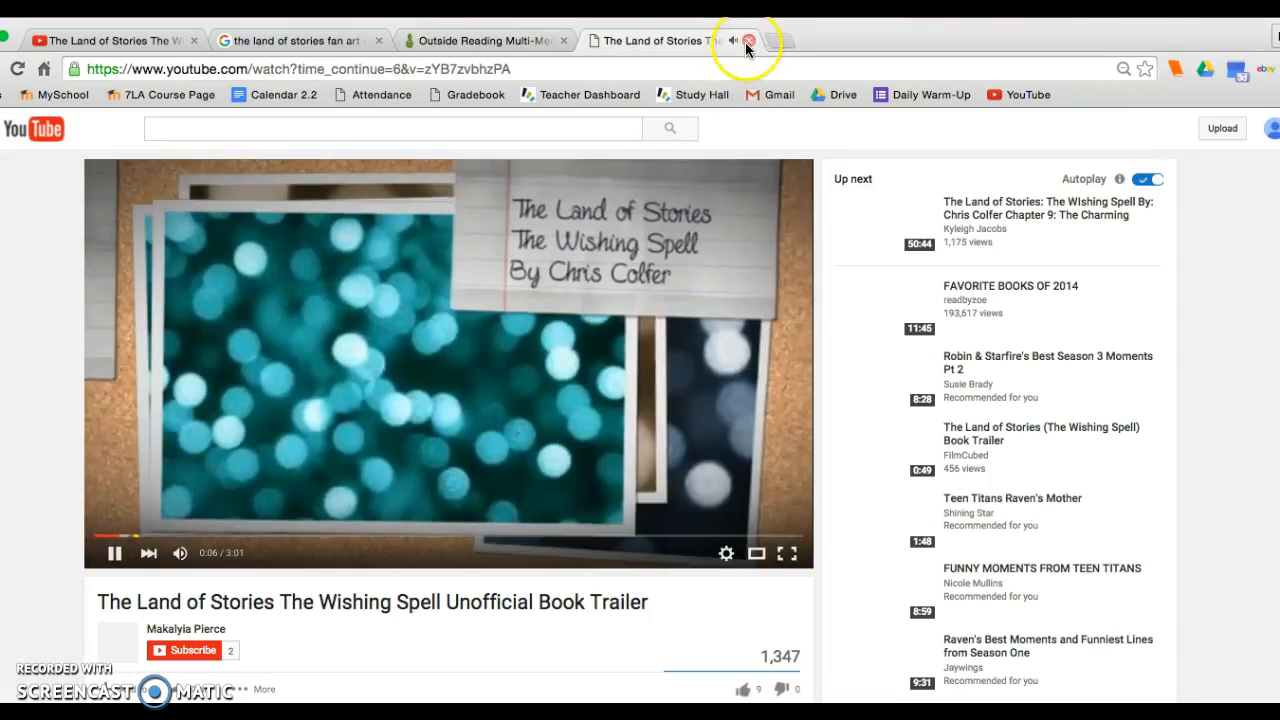
Close the extra YouTube page, add an untitled Text block below the book trailer reading "This book trailer for the Land of Stories features...", and save it.
{"action": "left_click", "coordinate": [748, 41]}
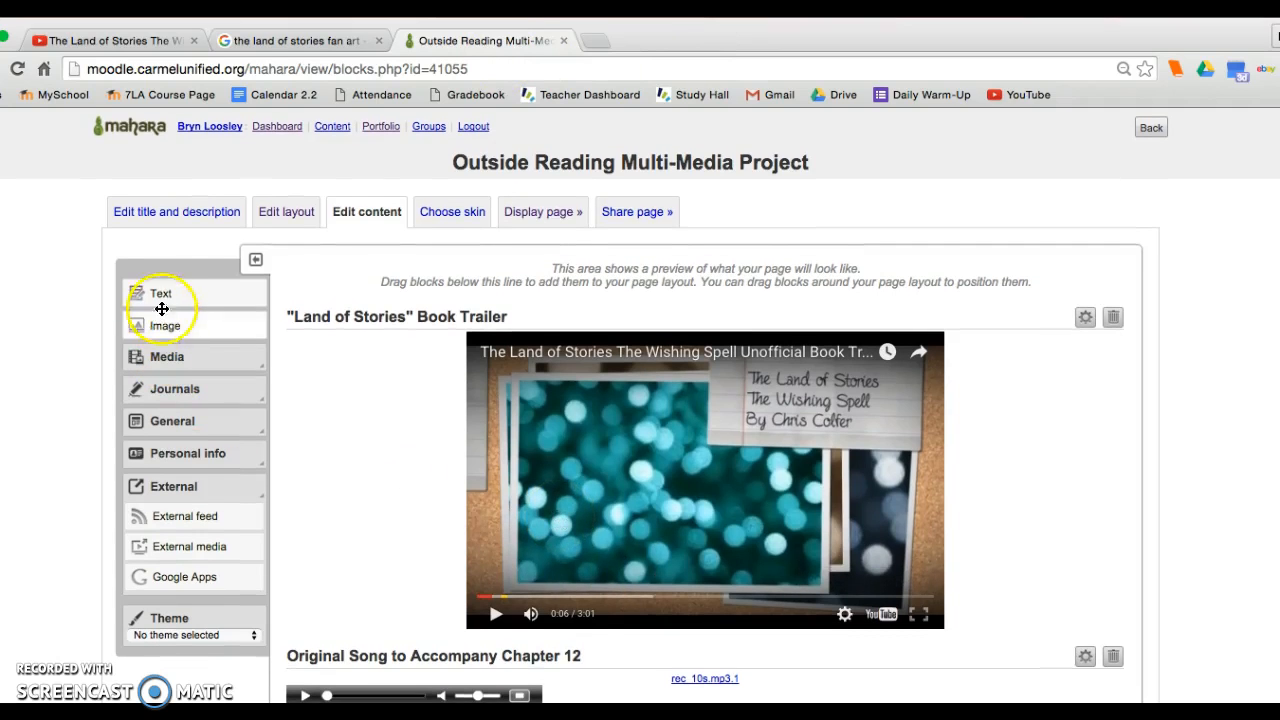
{"action": "left_click_drag", "start_coordinate": [162, 294], "coordinate": [462, 639]}
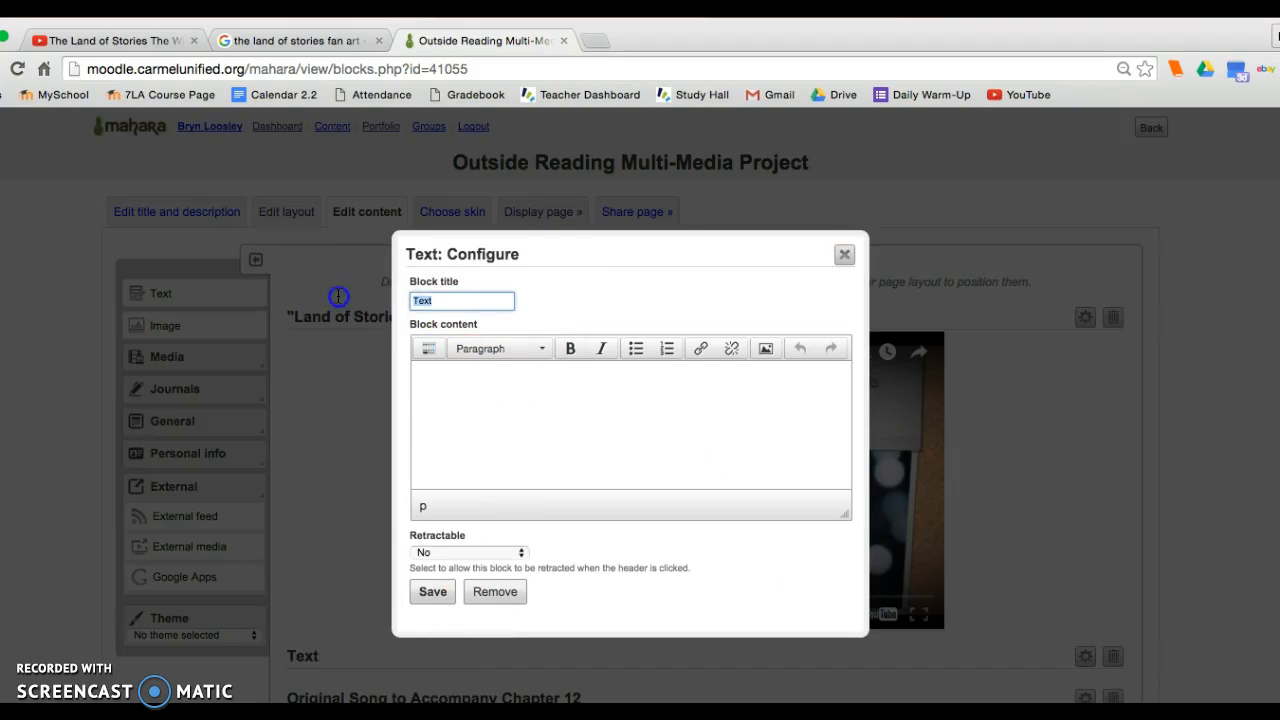
{"action": "left_click", "coordinate": [440, 447]}
{"action": "type", "text": "This book trailer for the Land of Stories features..."}
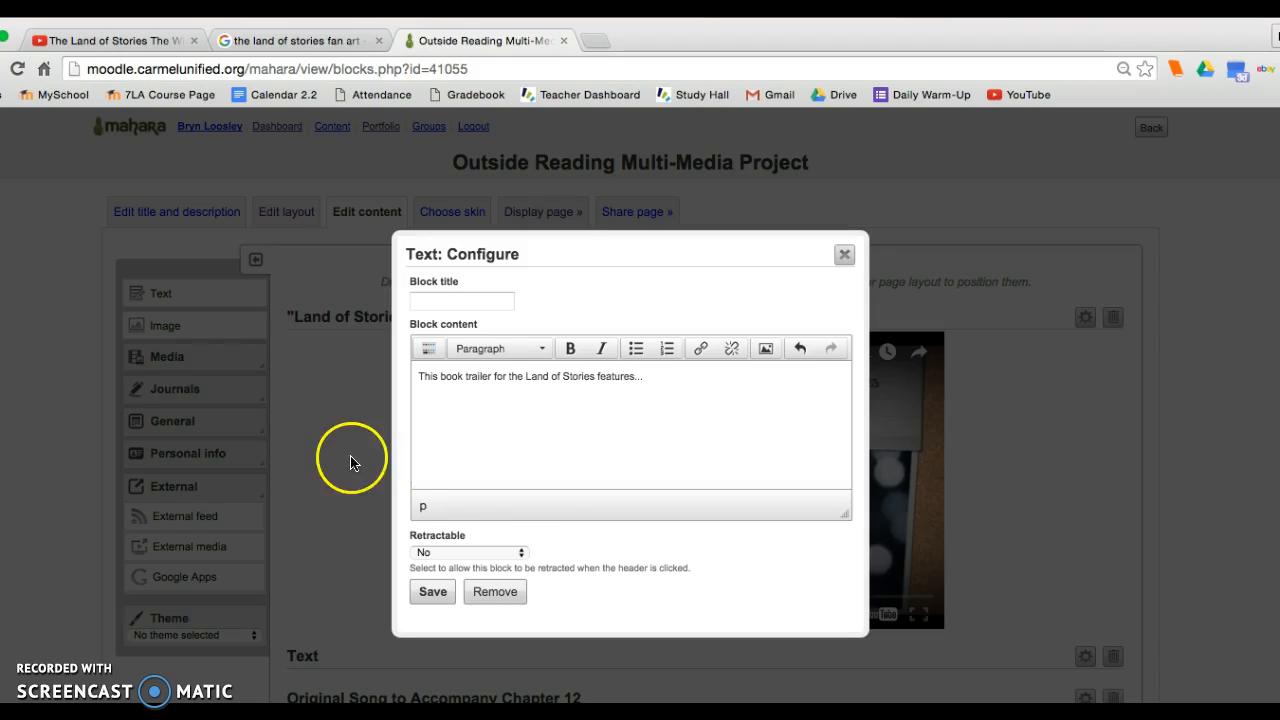
{"action": "left_click", "coordinate": [432, 592]}
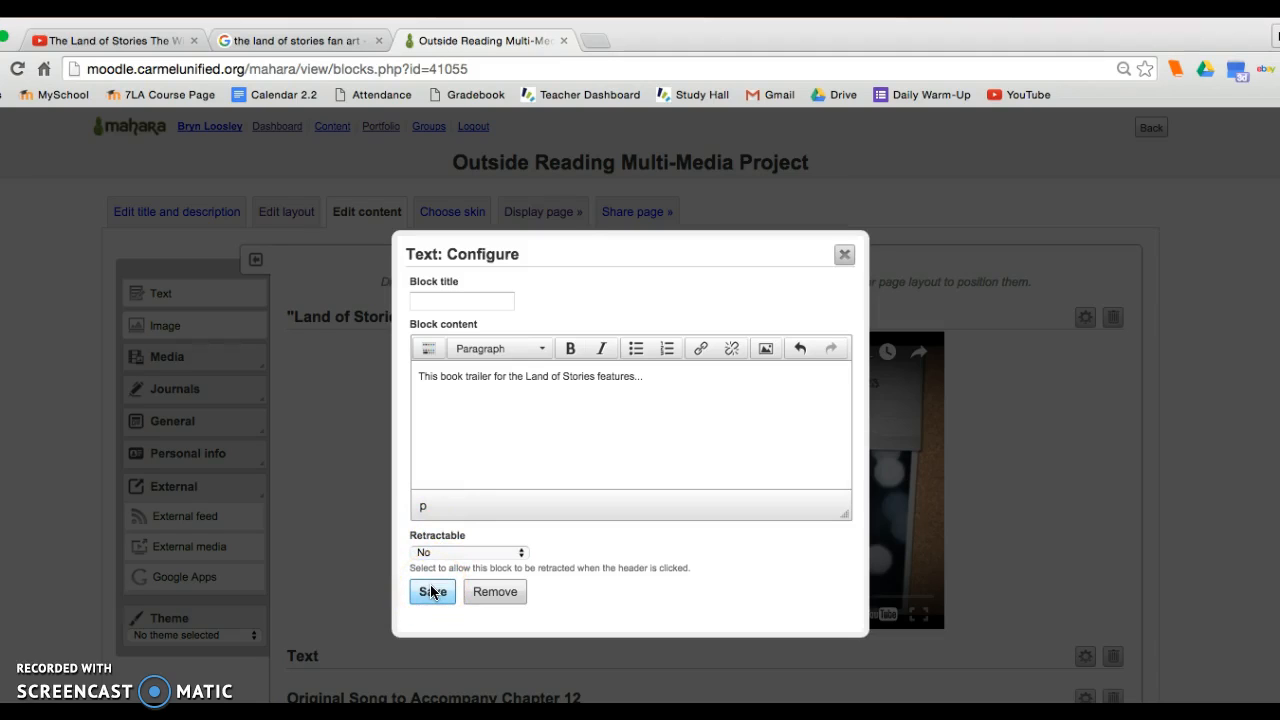
{"action": "left_click", "coordinate": [432, 592]}
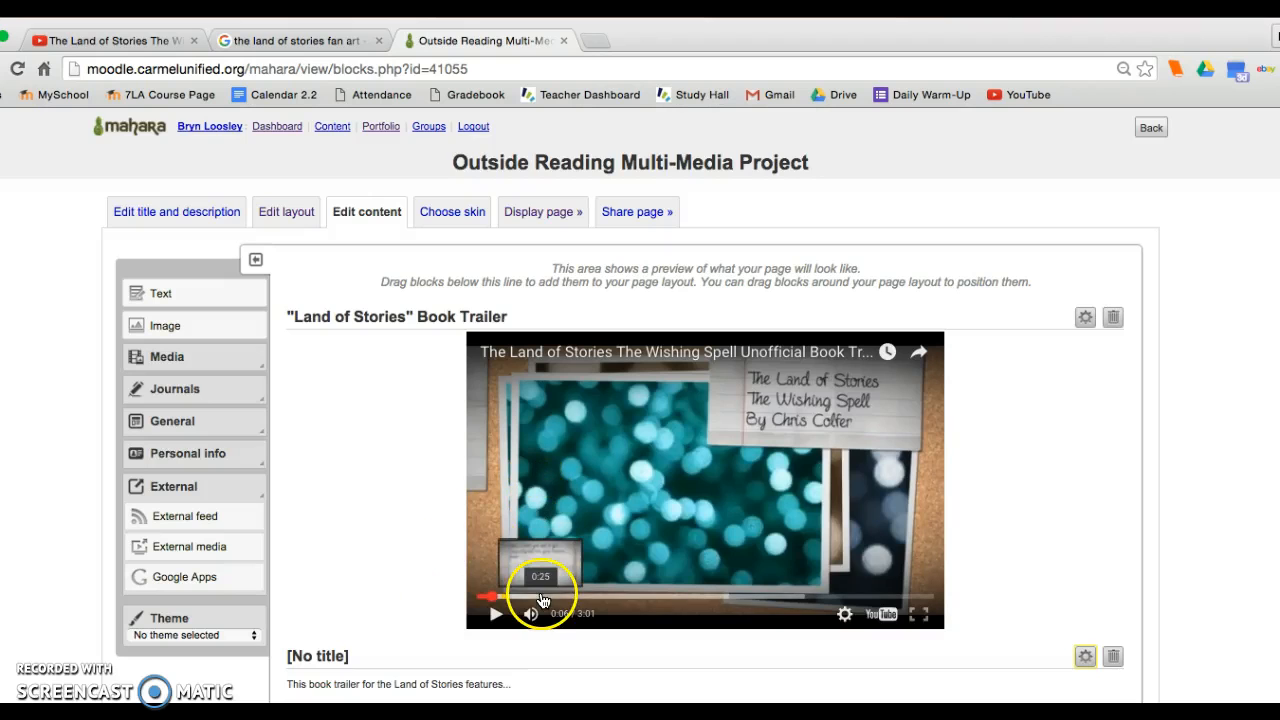
Display the finished project page and examine the embedded book trailer and its description.
{"action": "scroll", "coordinate": [423, 594], "scroll_direction": "down", "scroll_amount": 1}
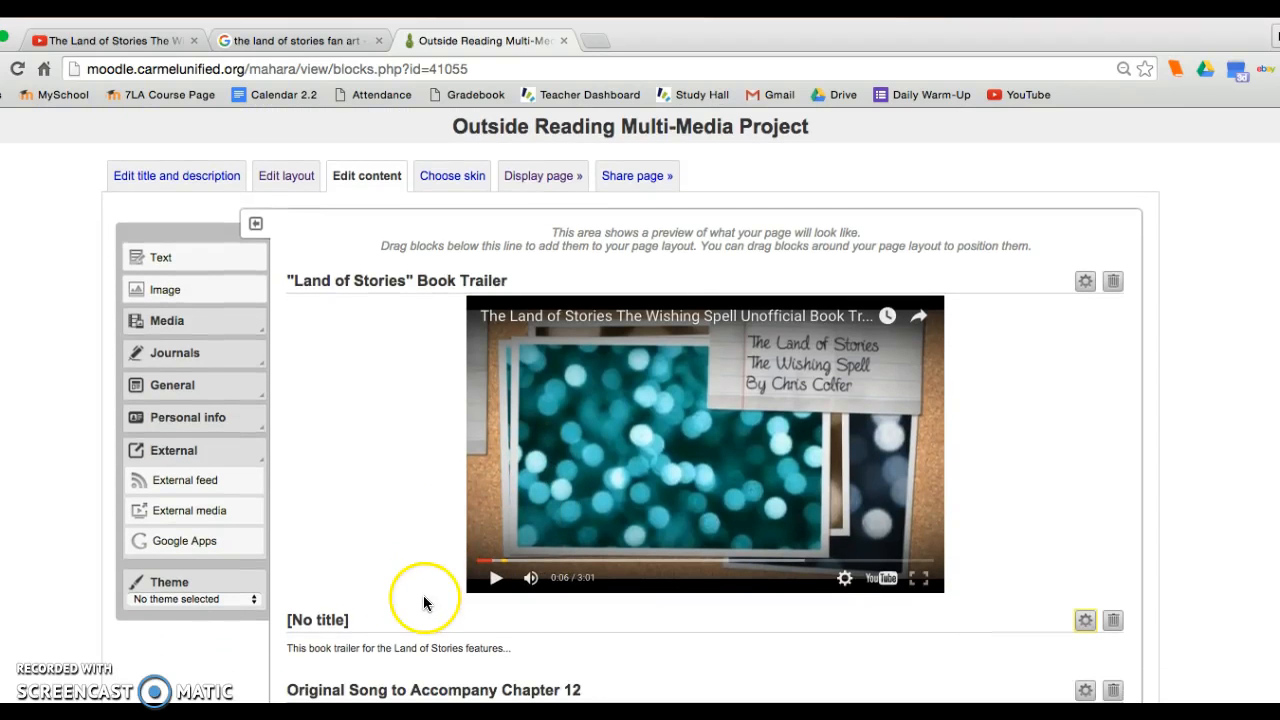
{"action": "left_click", "coordinate": [537, 170]}
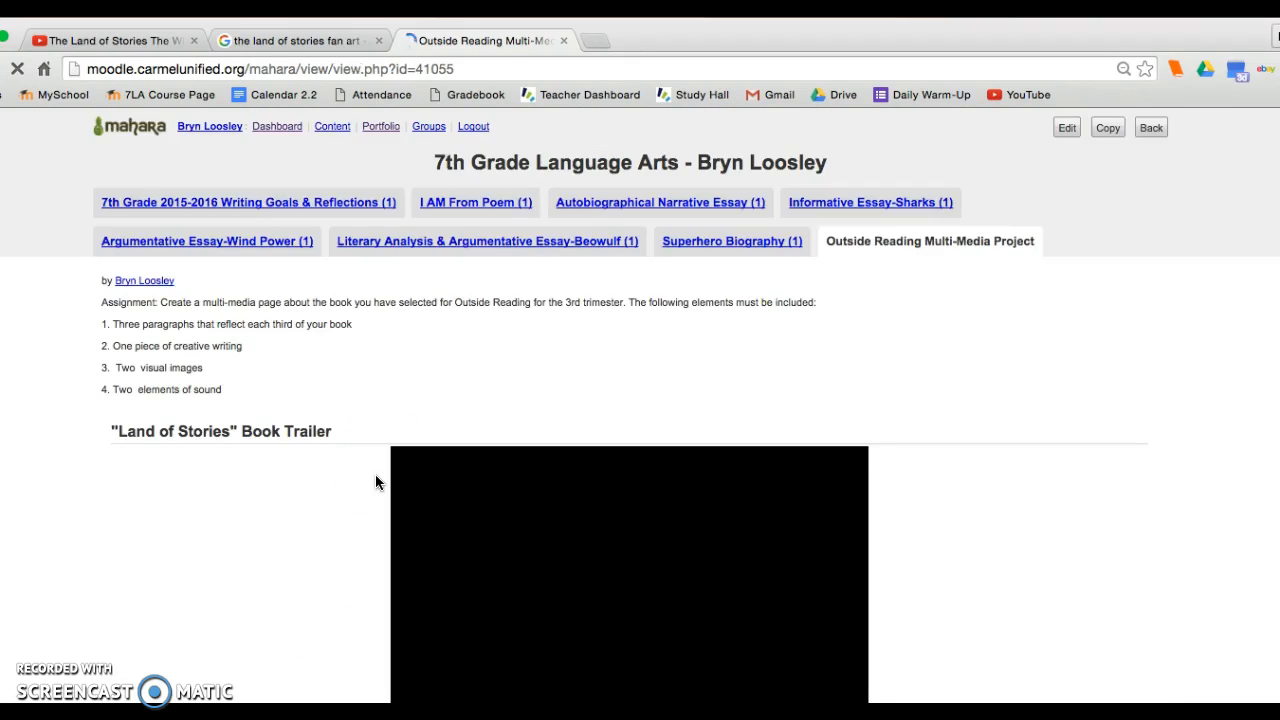
{"action": "scroll", "coordinate": [375, 483], "scroll_direction": "down", "scroll_amount": 5}
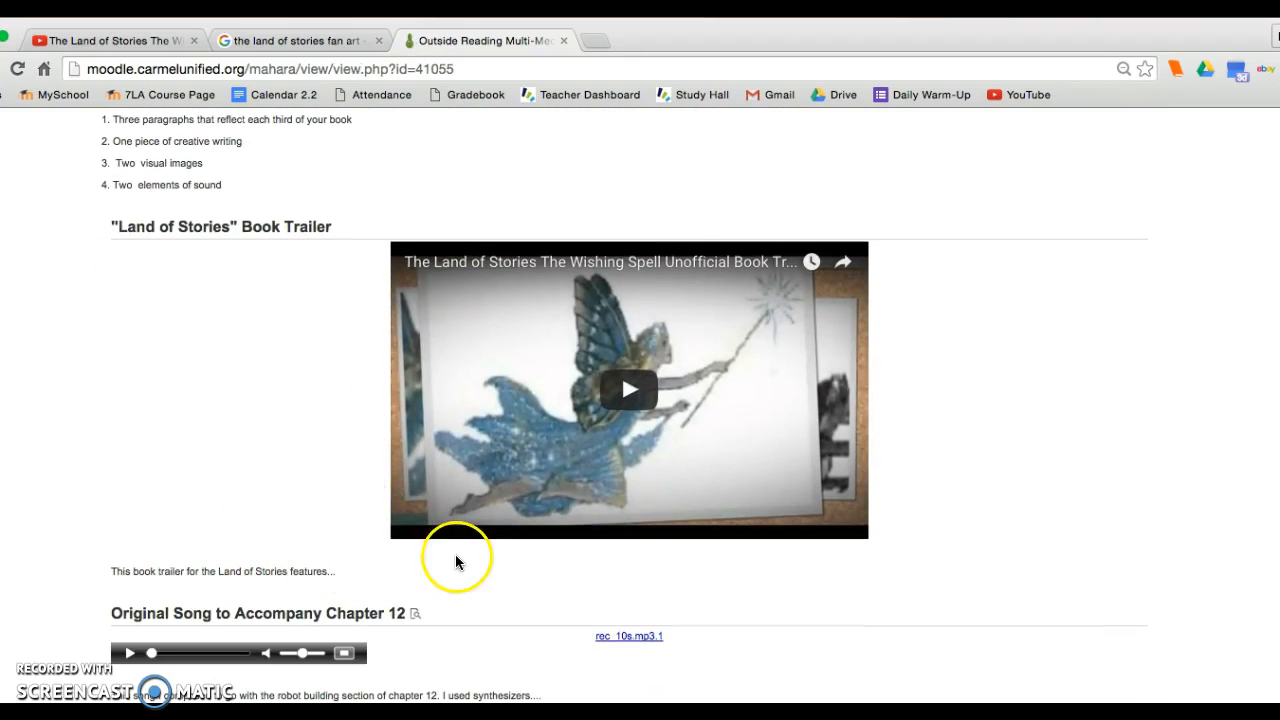
{"action": "scroll", "coordinate": [455, 562], "scroll_direction": "up", "scroll_amount": 2}
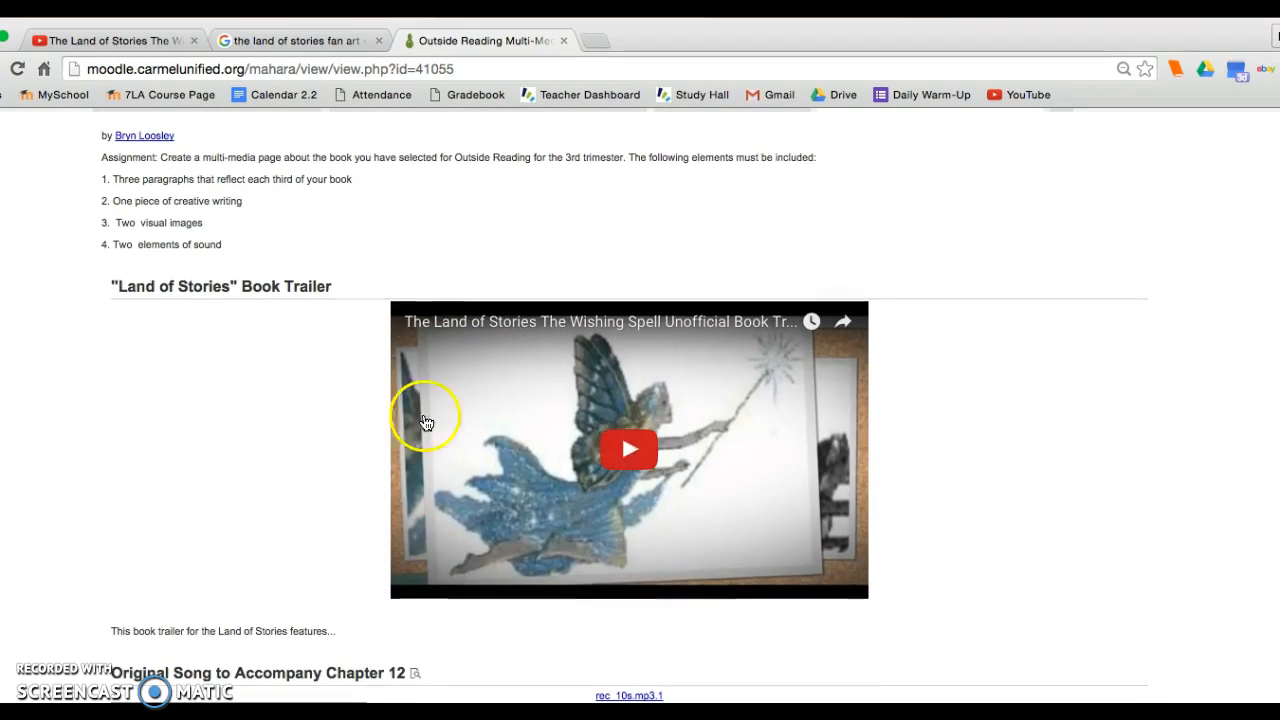
Return to the Google search, shorten the query to "the land of stories", and show the image results.
{"action": "left_click", "coordinate": [95, 40]}
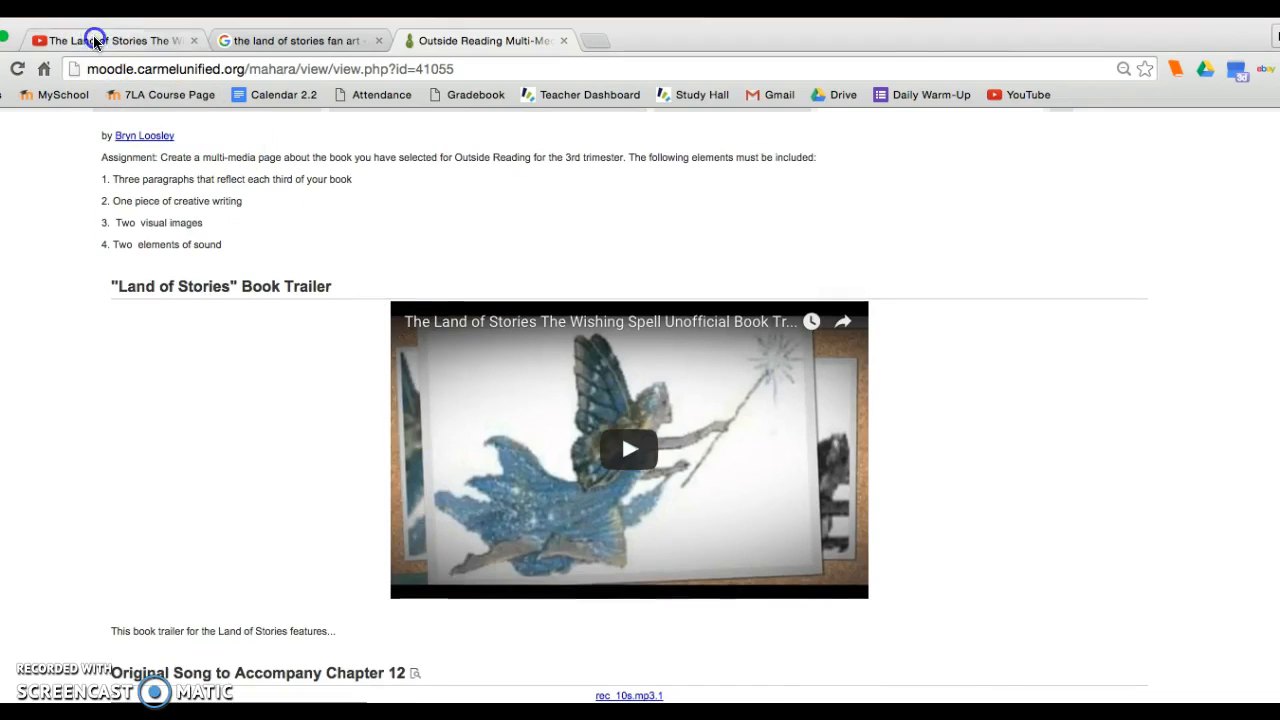
{"action": "left_click", "coordinate": [290, 42]}
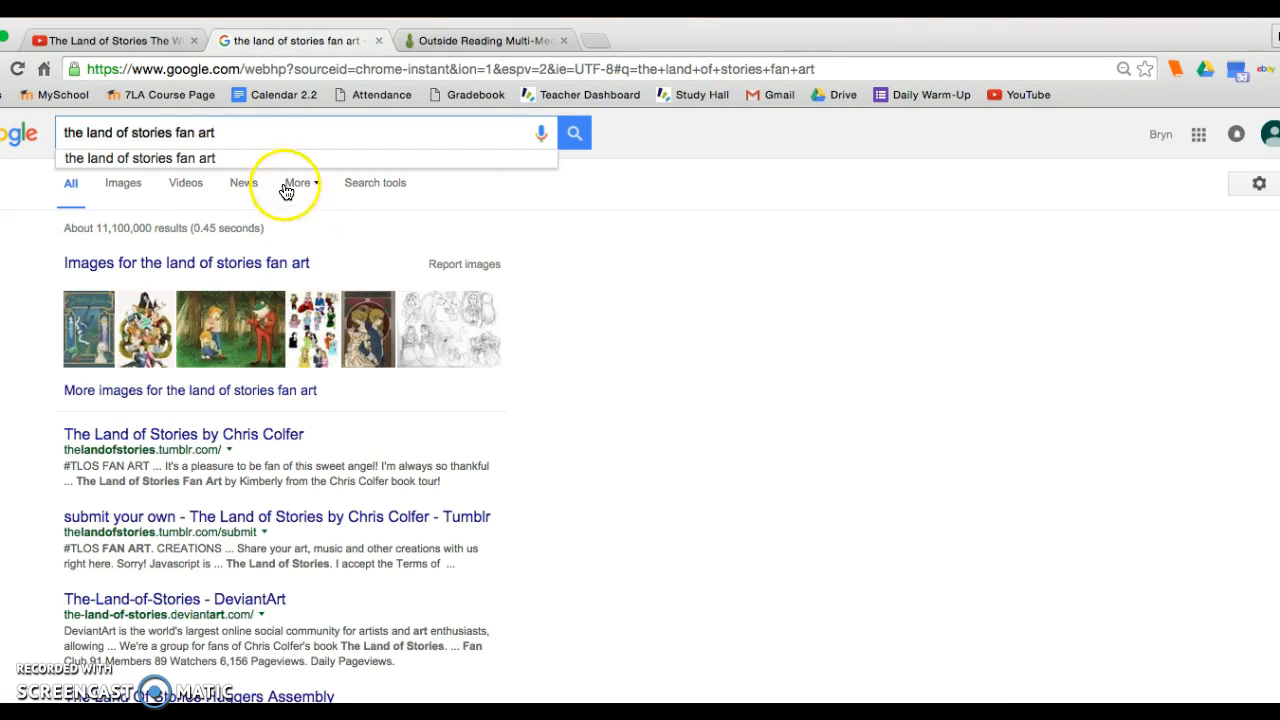
{"action": "key", "text": "BackSpace"}
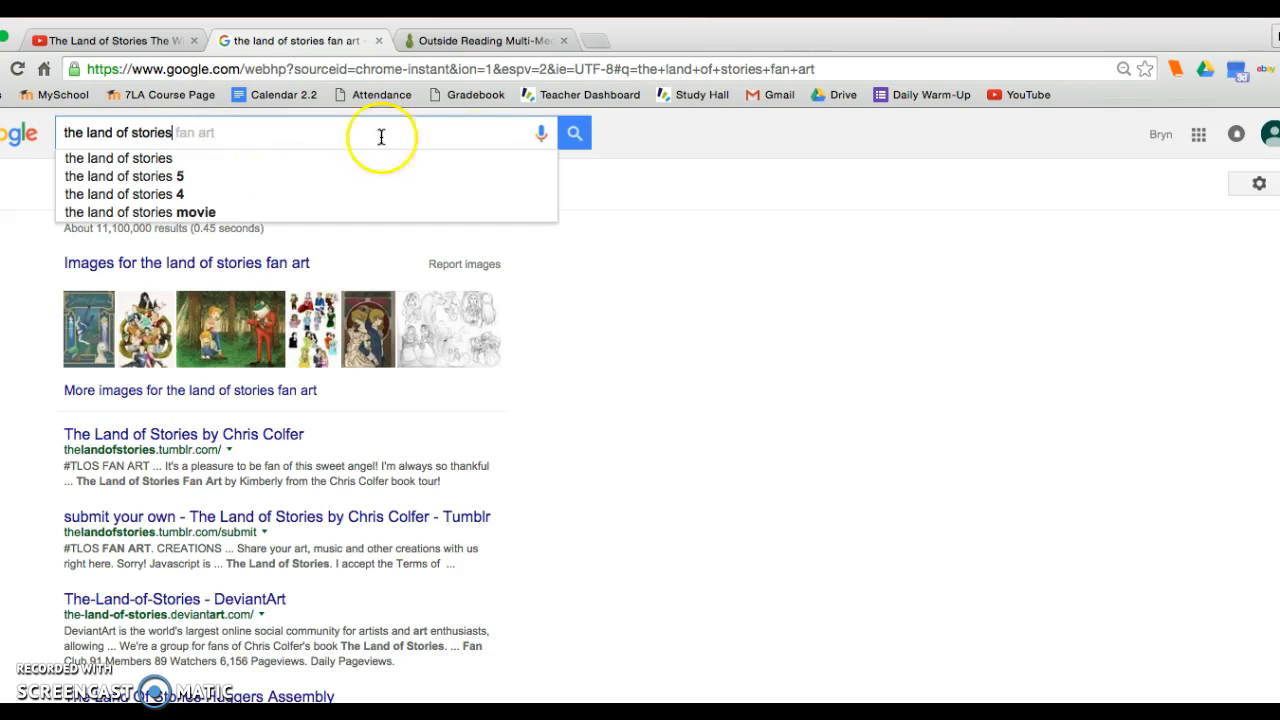
{"action": "left_click", "coordinate": [572, 132]}
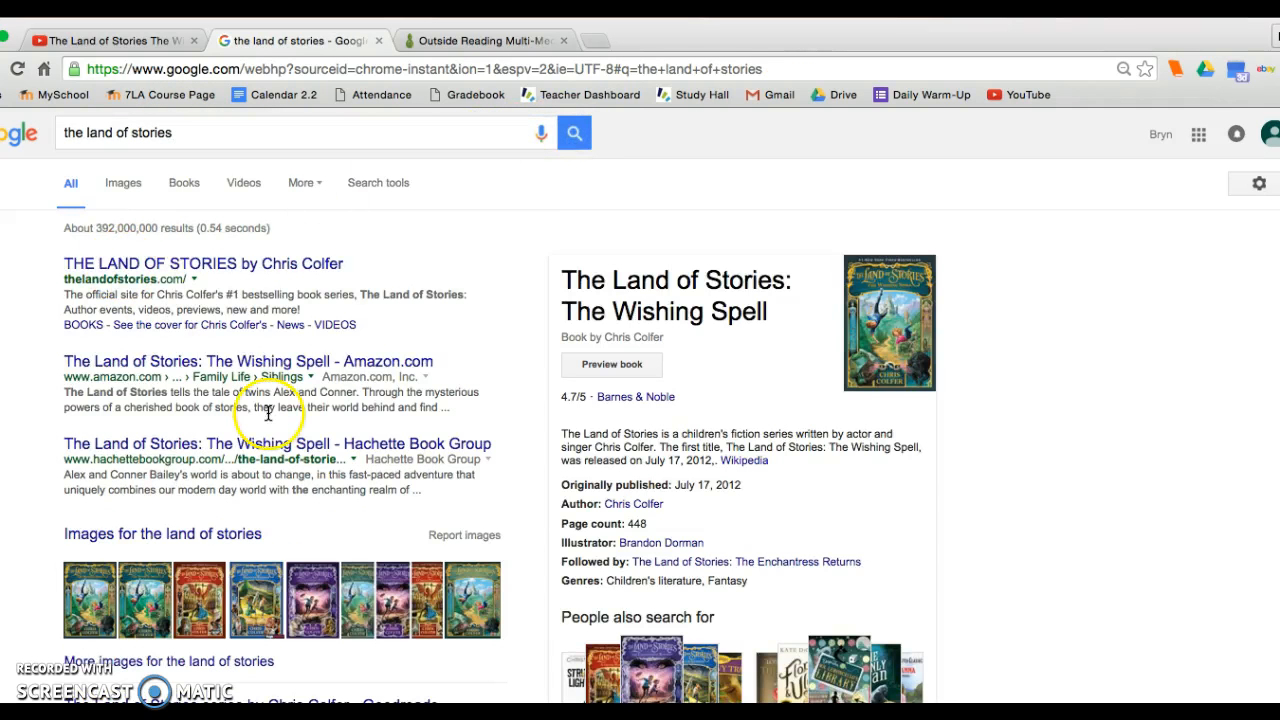
{"action": "left_click", "coordinate": [122, 184]}
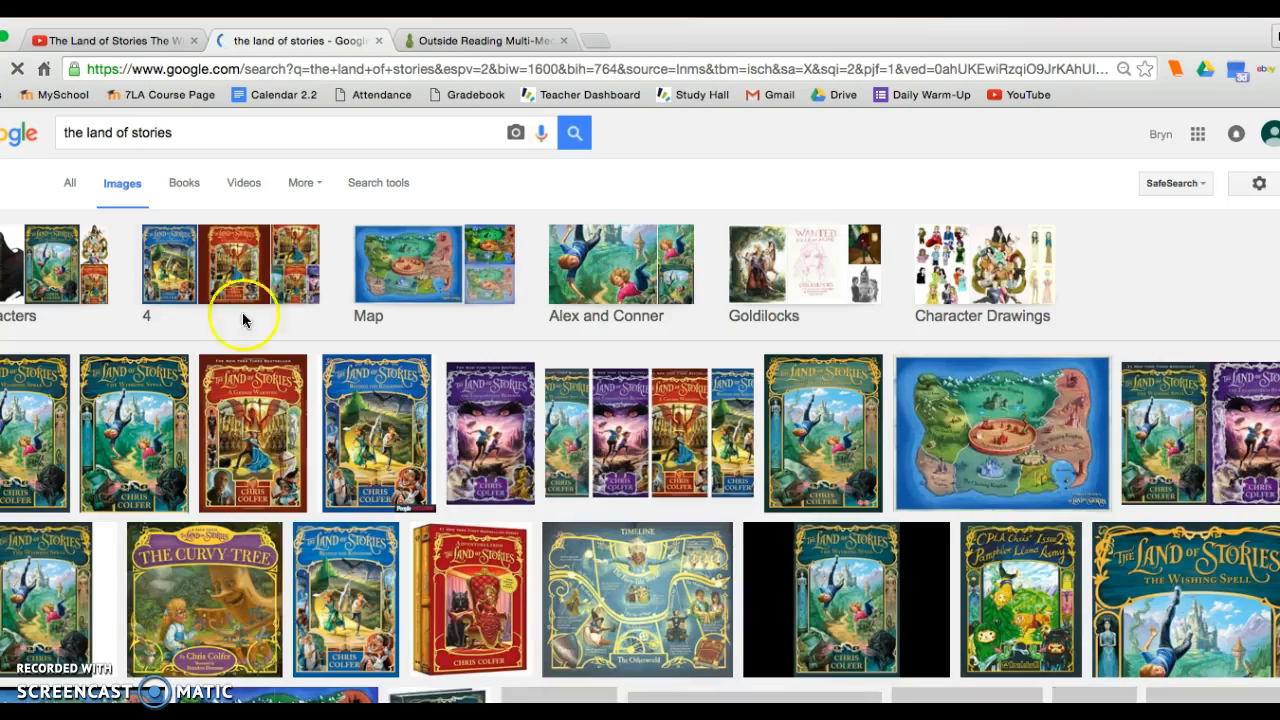
Browse the book's image results, preview the photo of the author behind stacks of books, and close the preview.
{"action": "scroll", "coordinate": [250, 360], "scroll_direction": "down", "scroll_amount": 5}
{"action": "scroll", "coordinate": [284, 423], "scroll_direction": "down", "scroll_amount": 1}
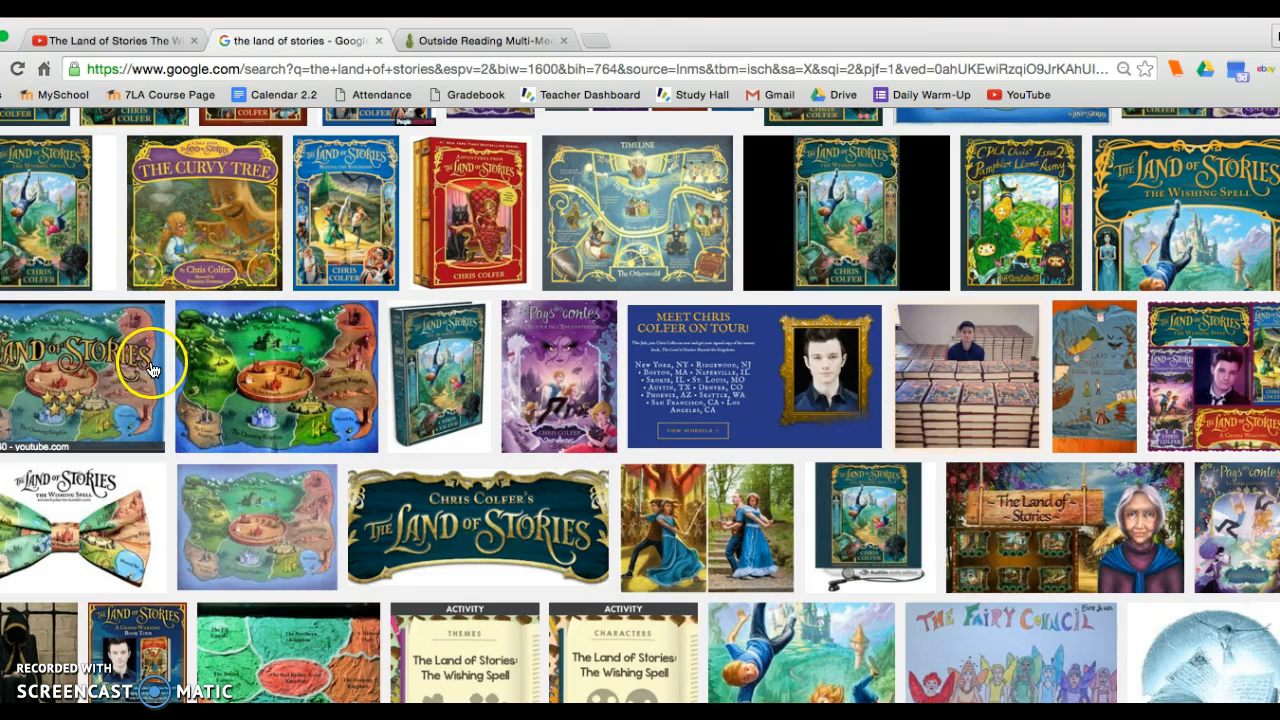
{"action": "left_click", "coordinate": [963, 355]}
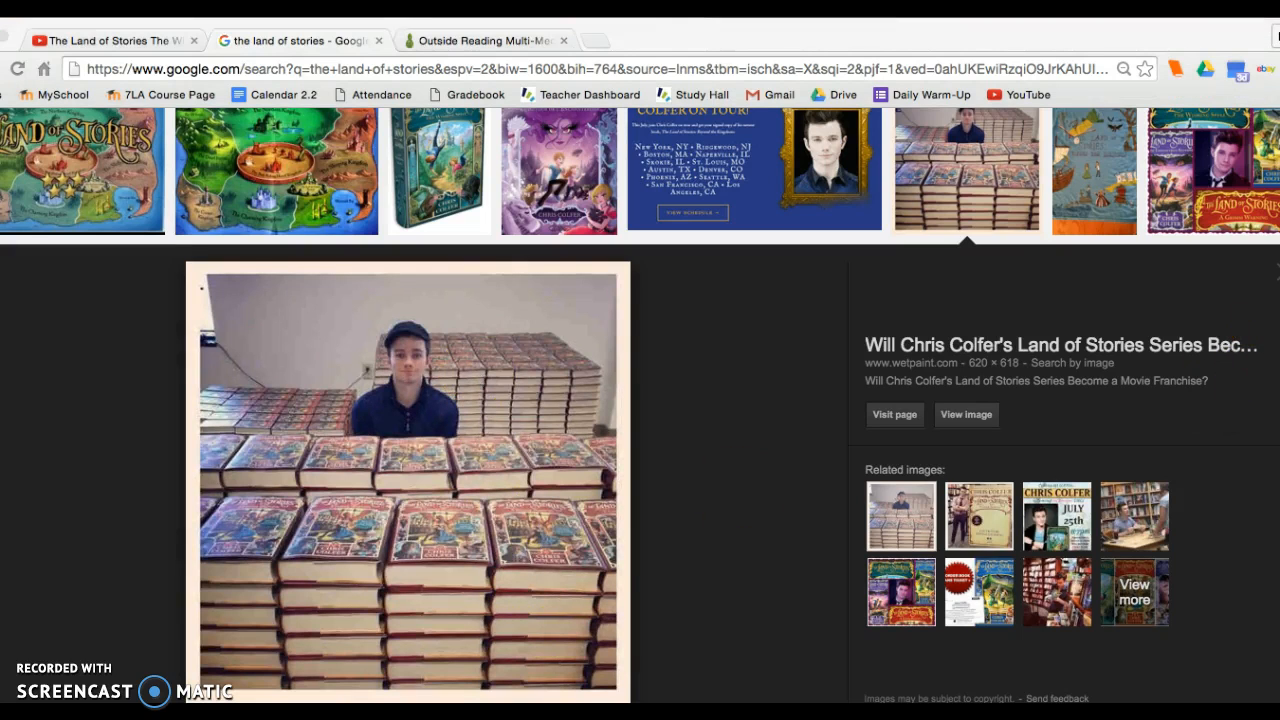
{"action": "left_click", "coordinate": [934, 311]}
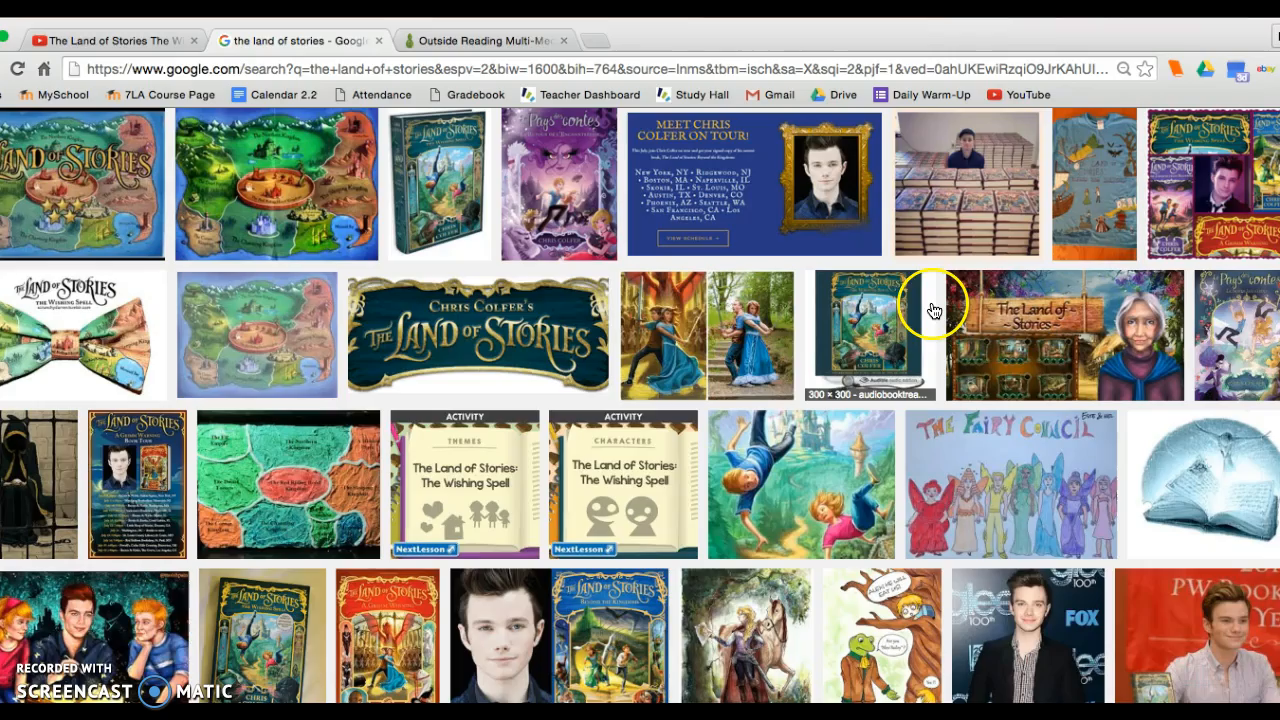
Search Google Images for "the land of stories fan art".
{"action": "scroll", "coordinate": [850, 340], "scroll_direction": "up", "scroll_amount": 10}
{"action": "left_click", "coordinate": [186, 136]}
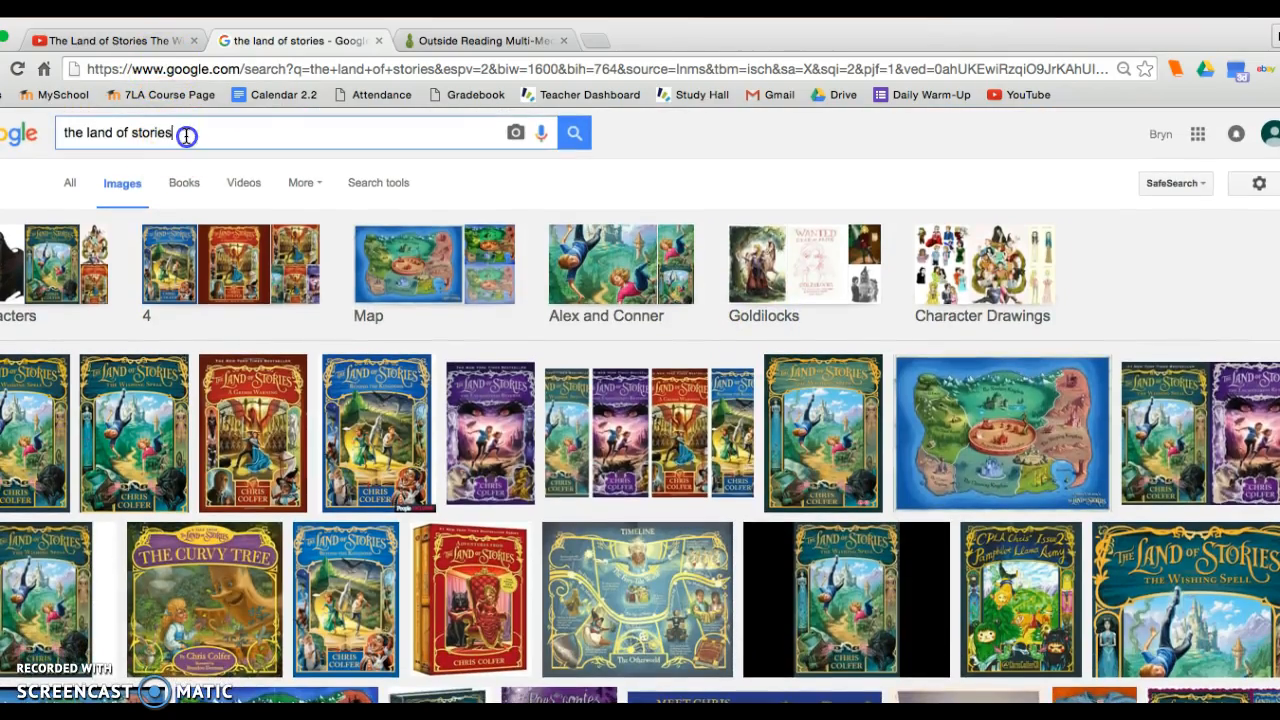
{"action": "type", "text": "fan art"}
{"action": "key", "text": "Return"}
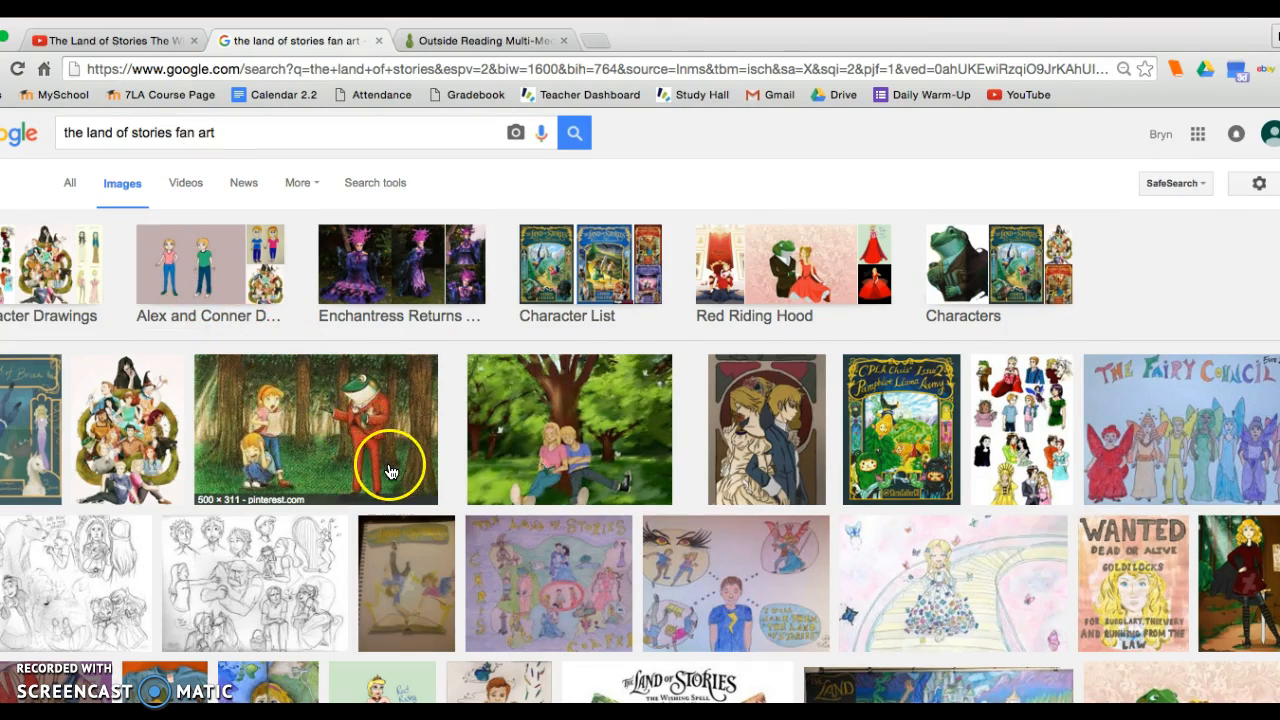
Browse the fan art results and open the torn half-frog, half-man portrait at full size.
{"action": "scroll", "coordinate": [390, 465], "scroll_direction": "down", "scroll_amount": 3}
{"action": "scroll", "coordinate": [390, 472], "scroll_direction": "down", "scroll_amount": 2}
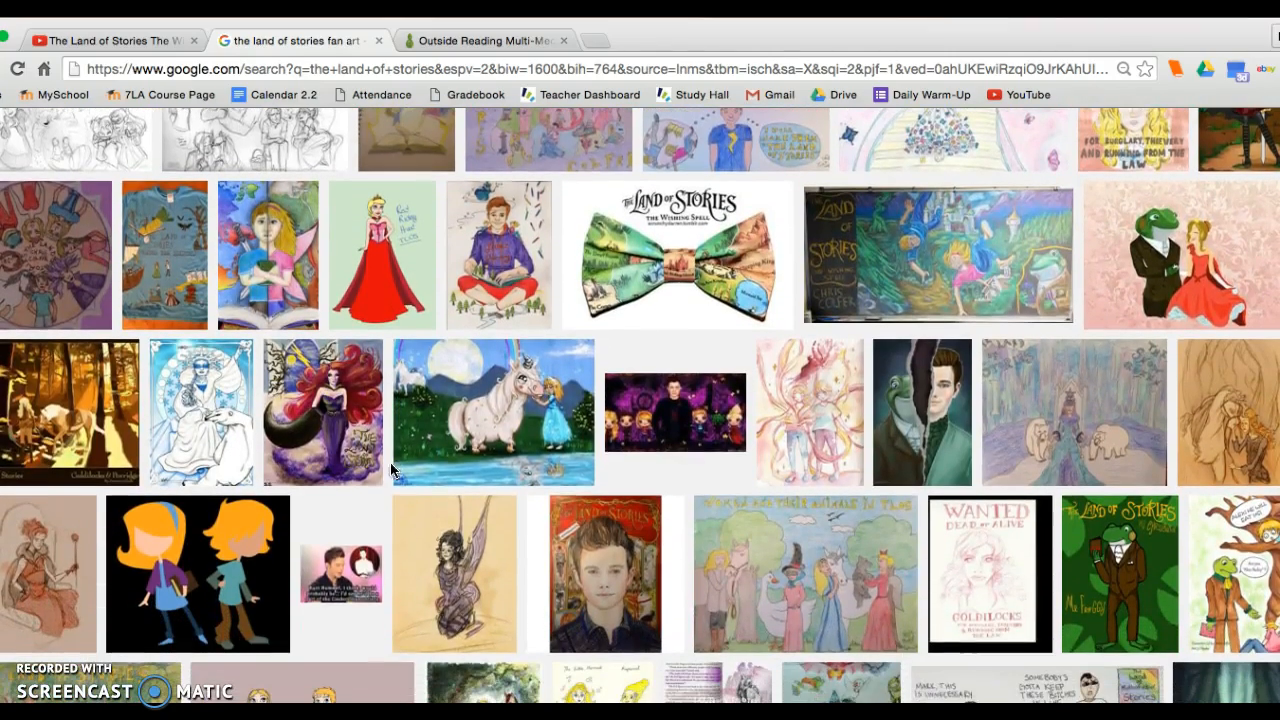
{"action": "left_click", "coordinate": [638, 437]}
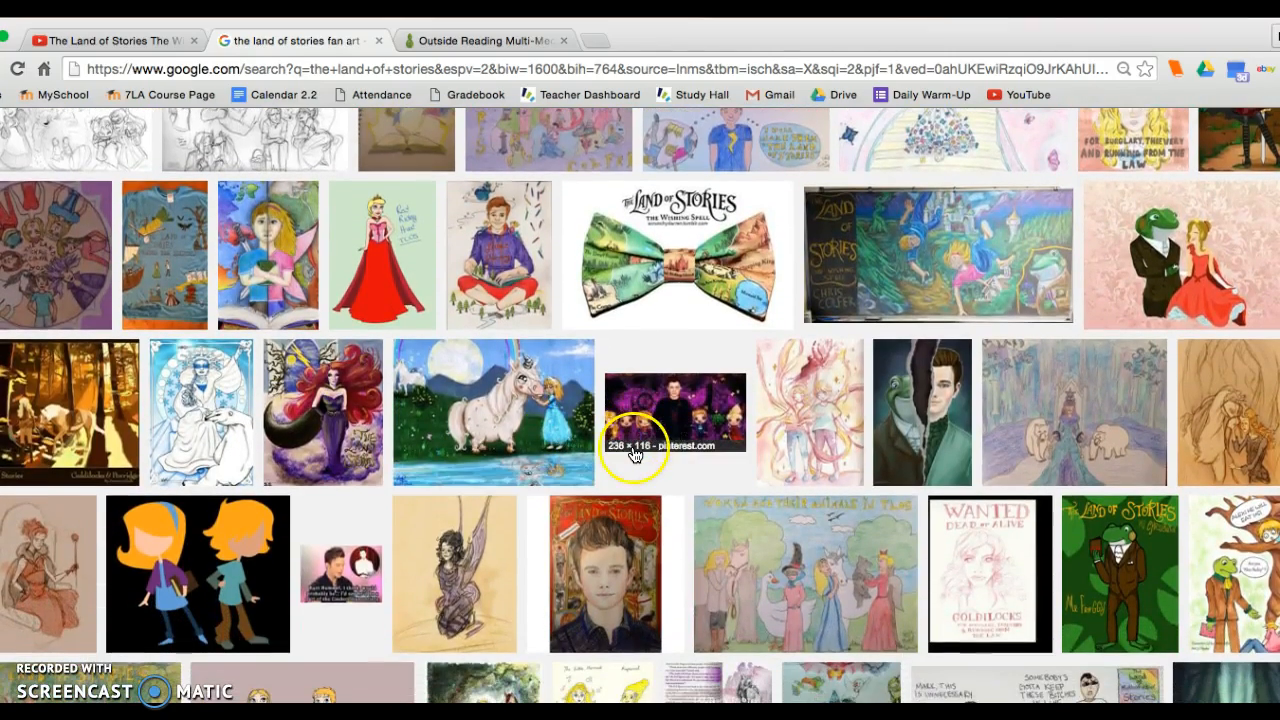
{"action": "scroll", "coordinate": [636, 445], "scroll_direction": "down", "scroll_amount": 1}
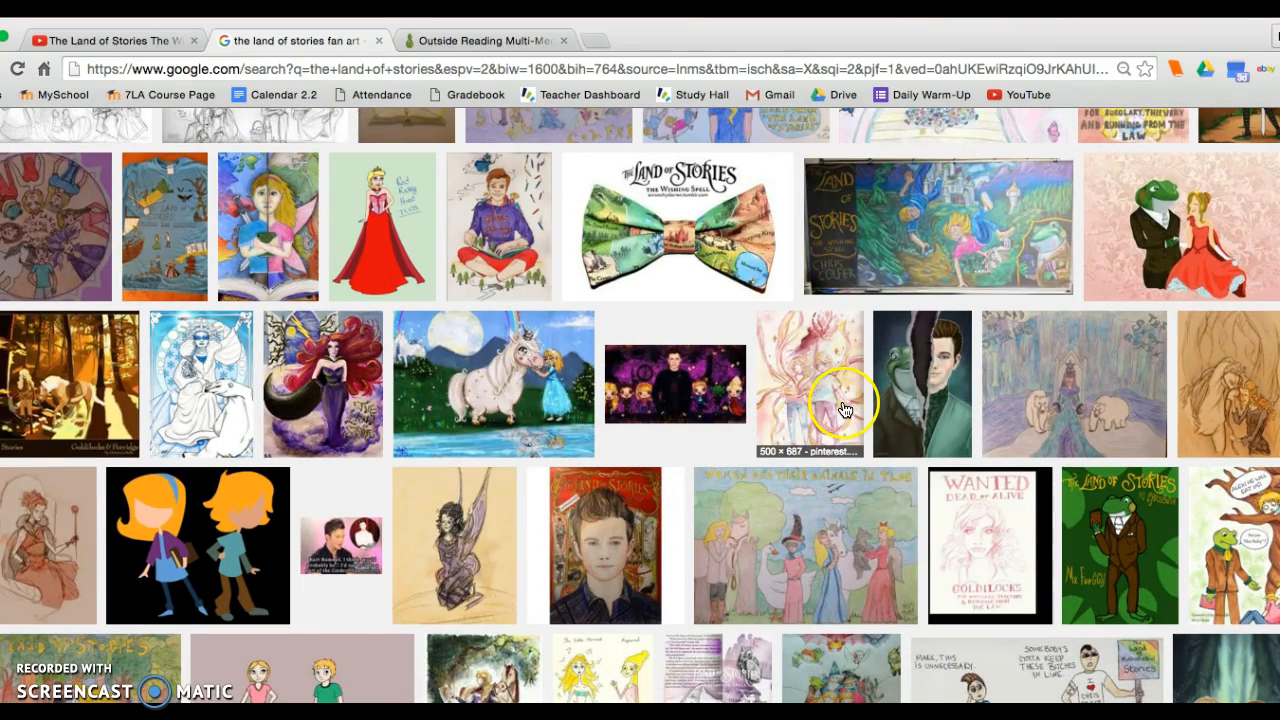
{"action": "left_click", "coordinate": [900, 390]}
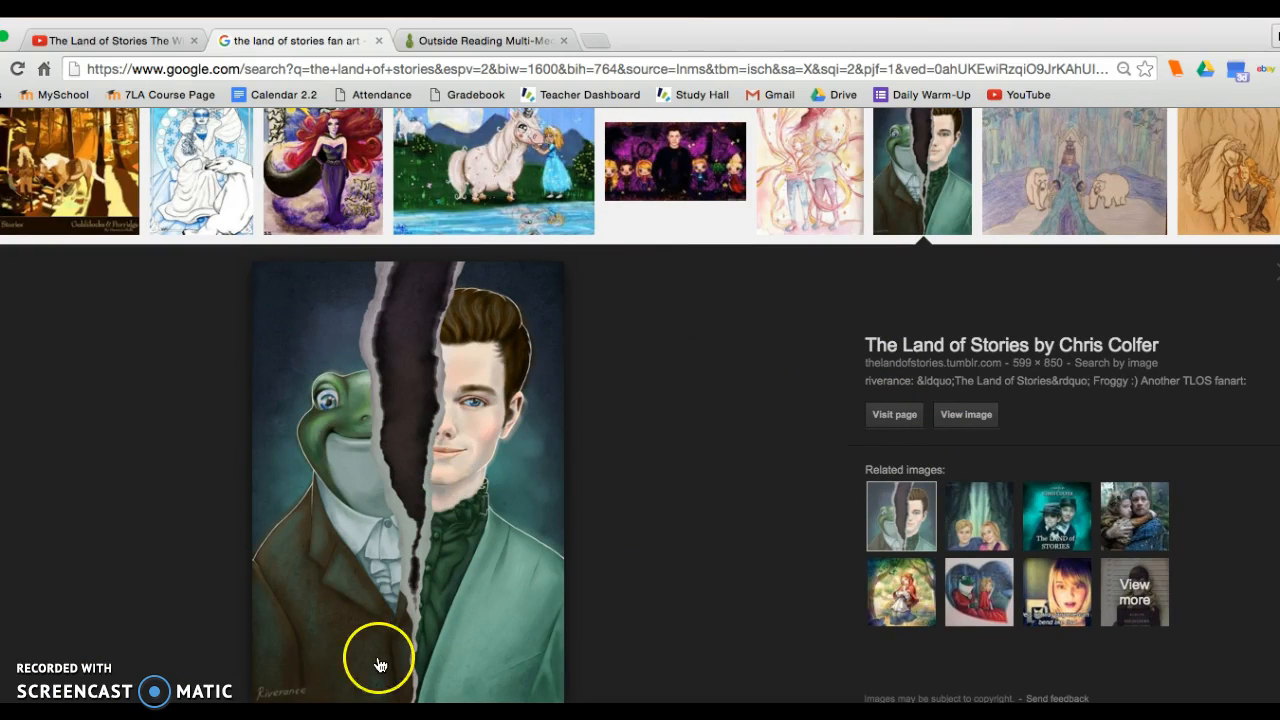
{"action": "left_click", "coordinate": [976, 426]}
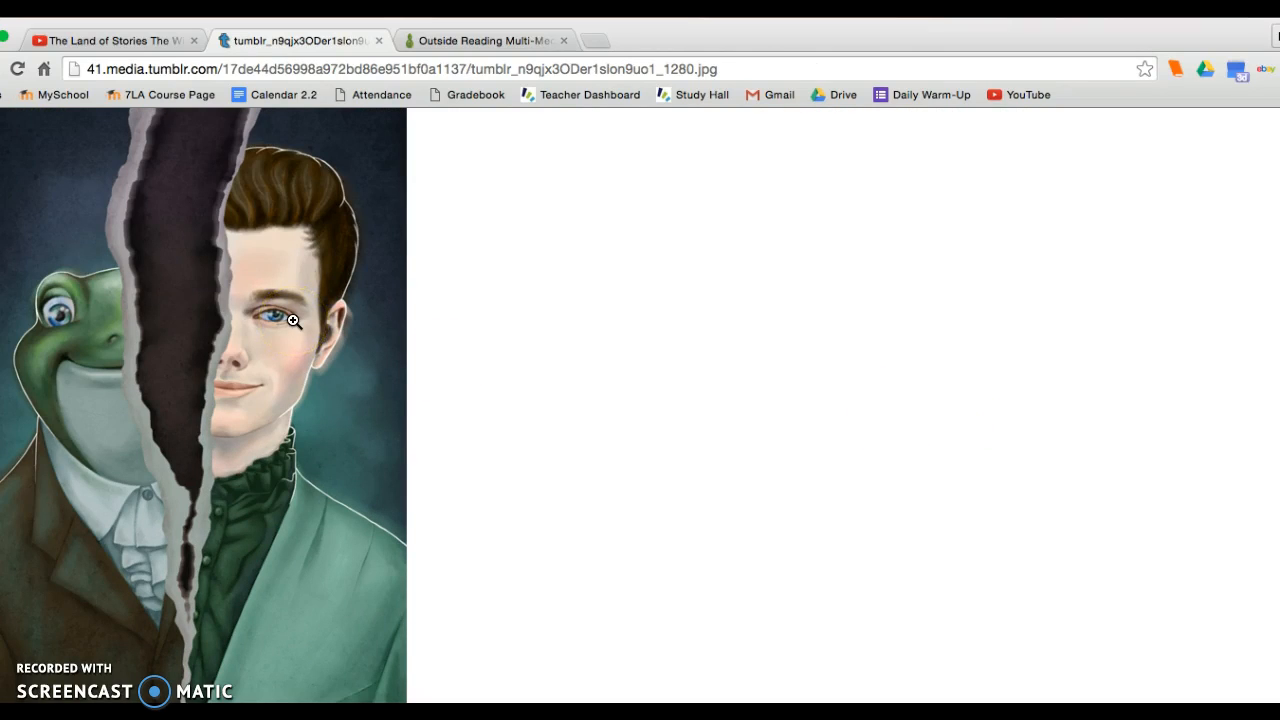
Go back to the portrait's preview, reopen it at full size, and save the image to the computer as fanart.
{"action": "left_click", "coordinate": [0, 69]}
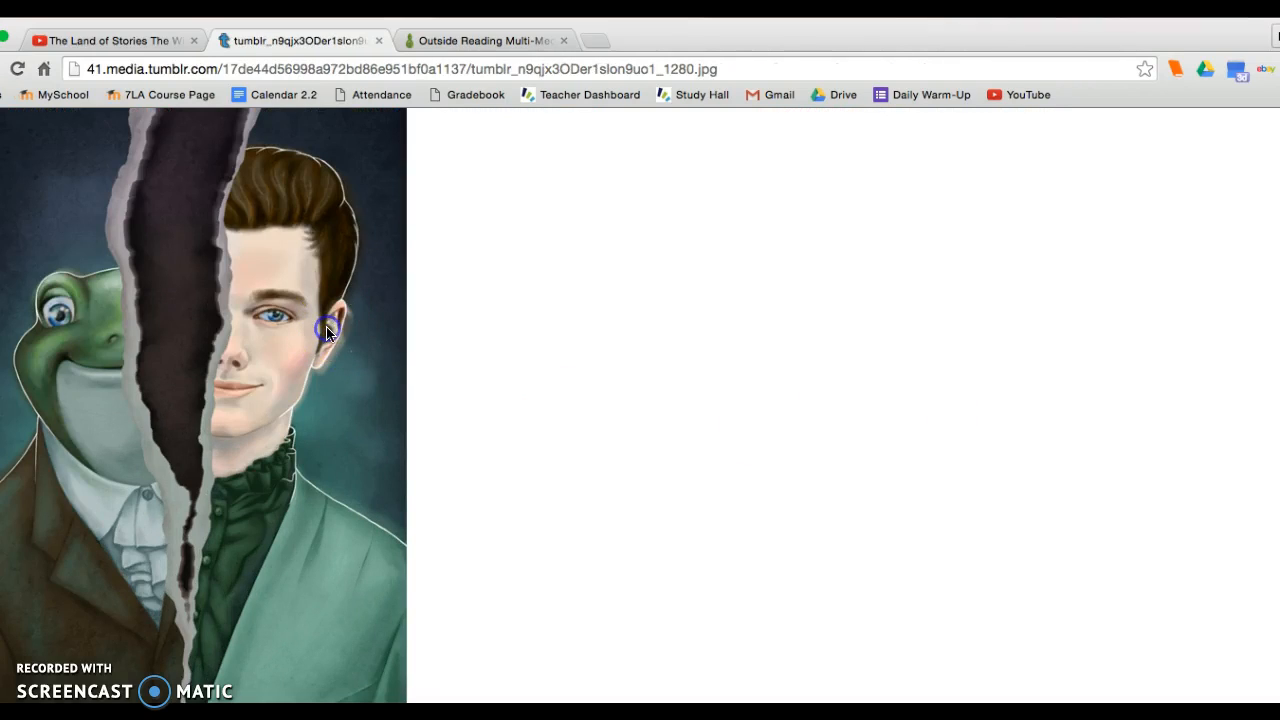
{"action": "right_click", "coordinate": [338, 338]}
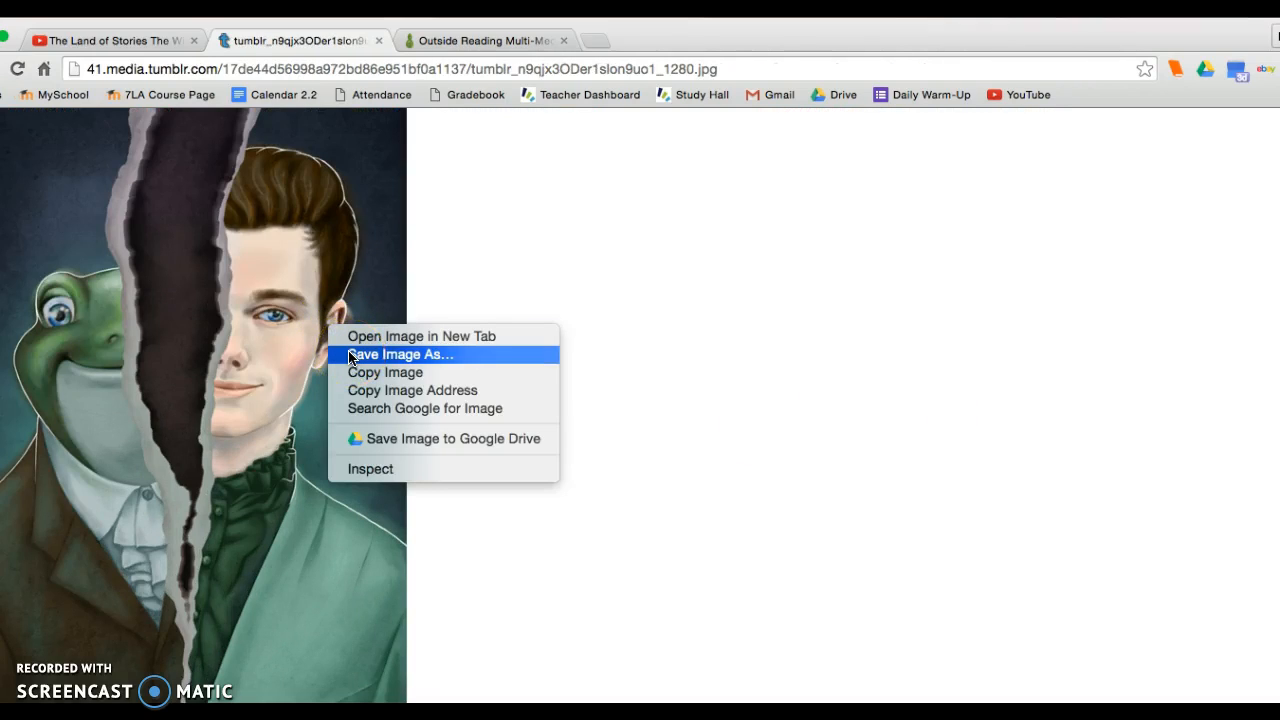
{"action": "left_click", "coordinate": [352, 355]}
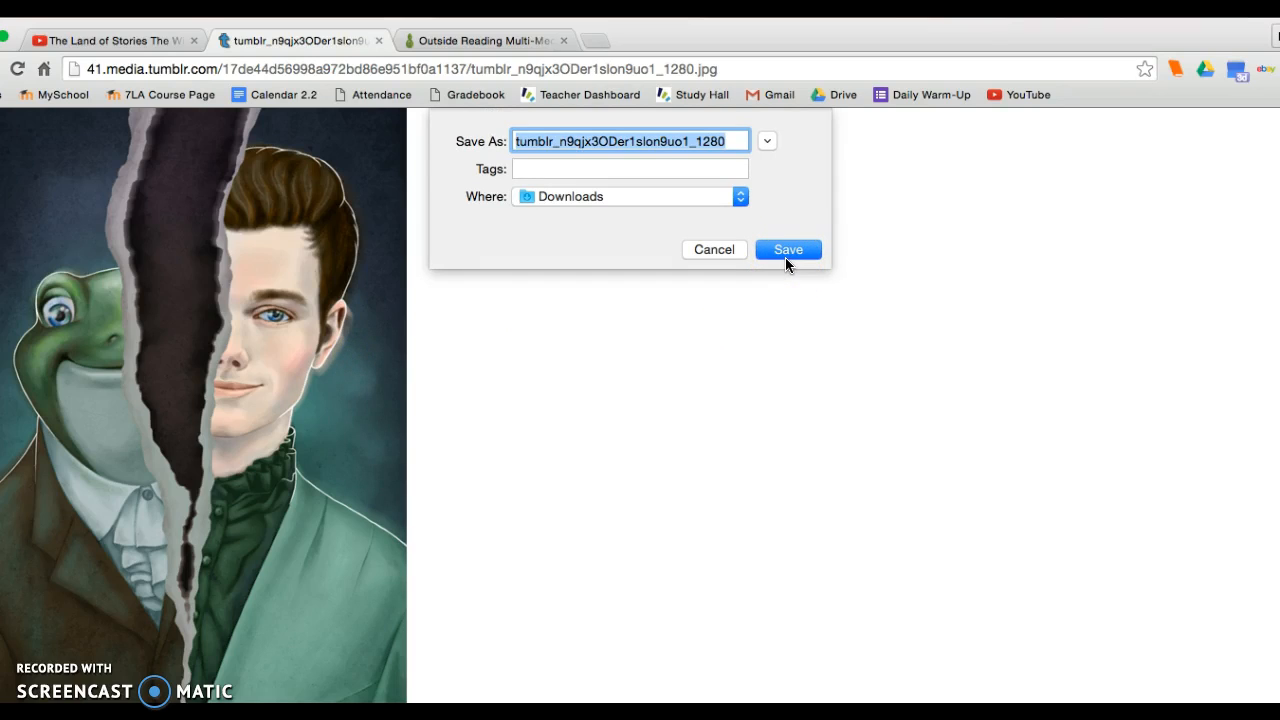
{"action": "type", "text": "fanart"}
{"action": "key", "text": "Return"}
{"action": "left_click", "coordinate": [666, 306]}
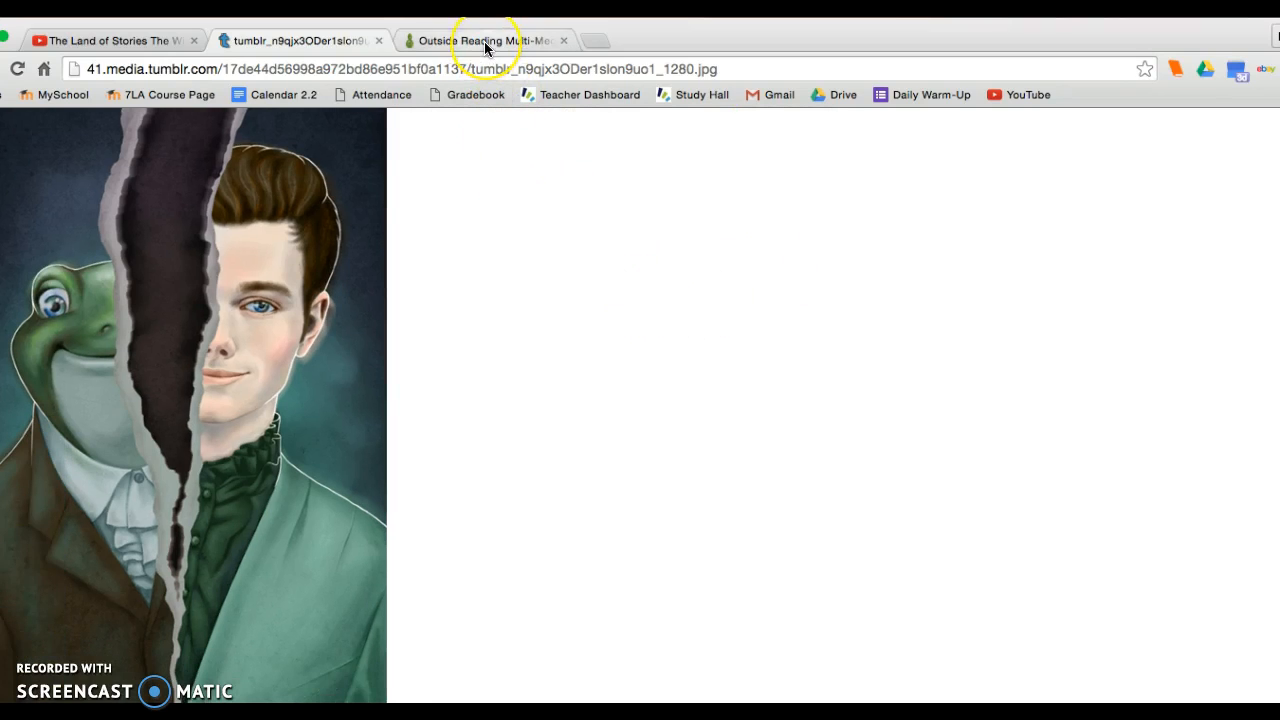
Copy the full-size image's web address and reopen the Outside Reading Multi-Media Project page in Mahara for editing.
{"action": "left_click", "coordinate": [366, 74]}
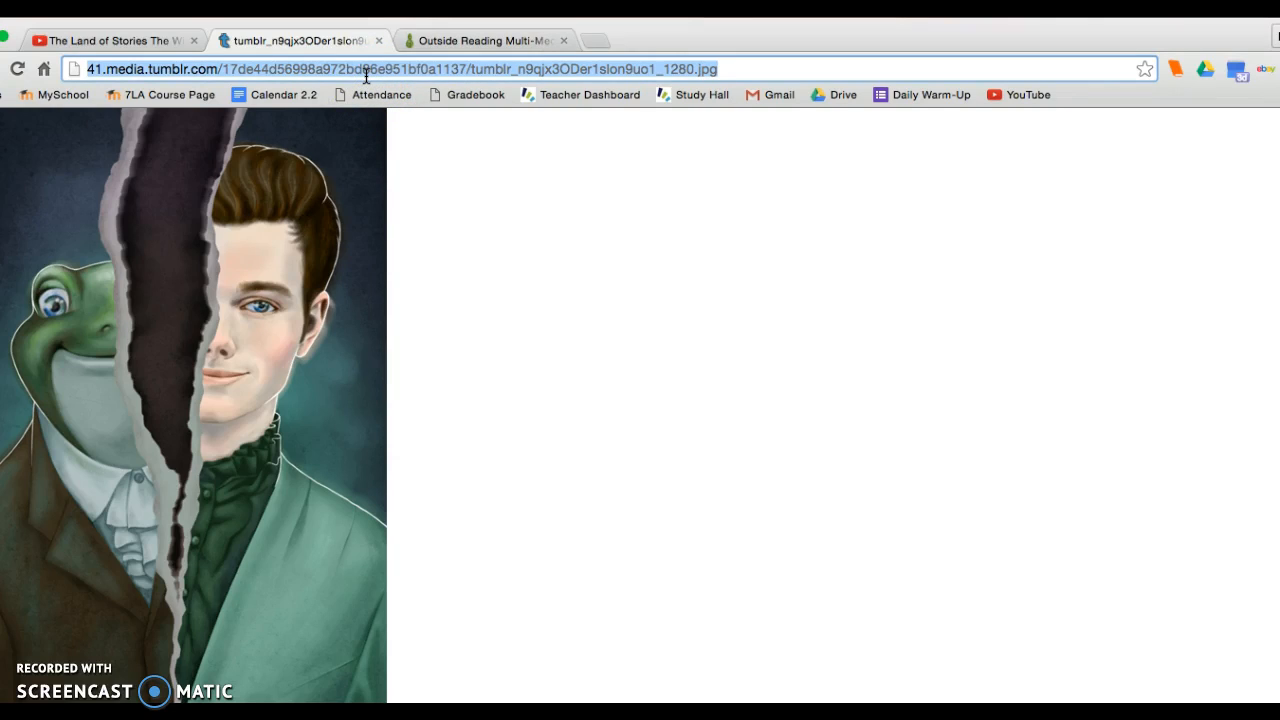
{"action": "left_click", "coordinate": [429, 43]}
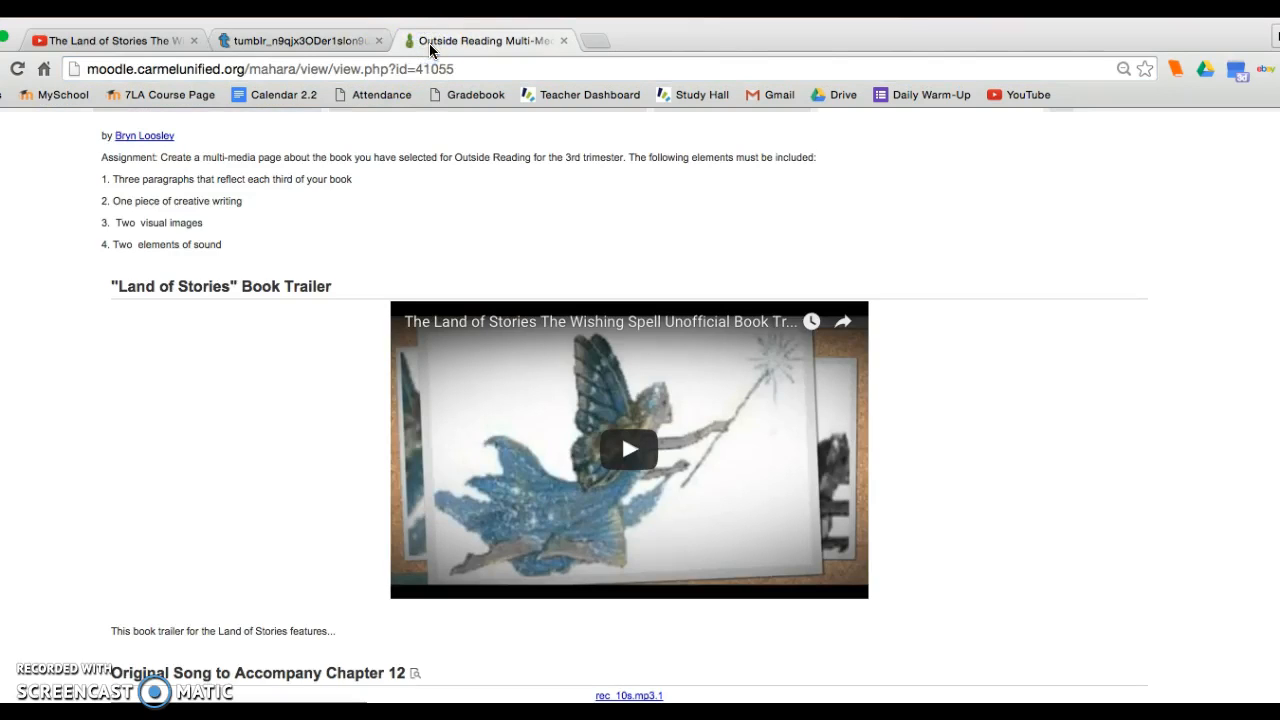
{"action": "scroll", "coordinate": [613, 216], "scroll_direction": "up", "scroll_amount": 5}
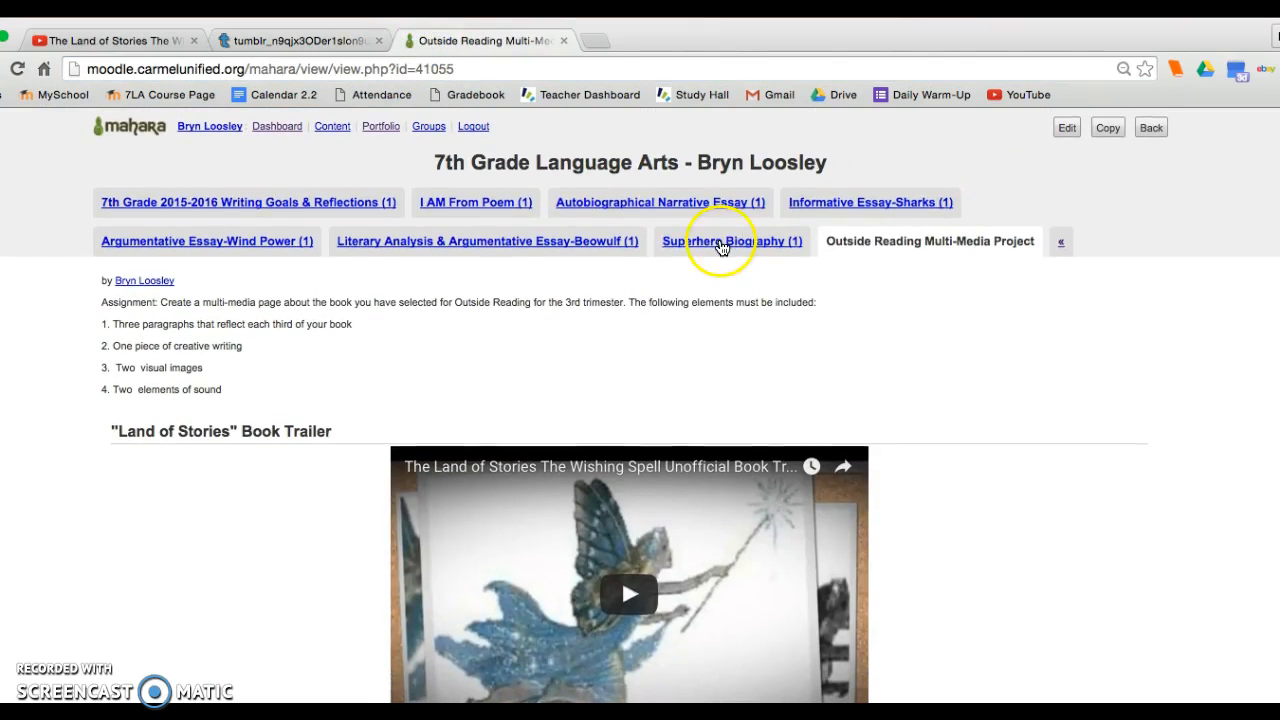
{"action": "left_click", "coordinate": [1067, 128]}
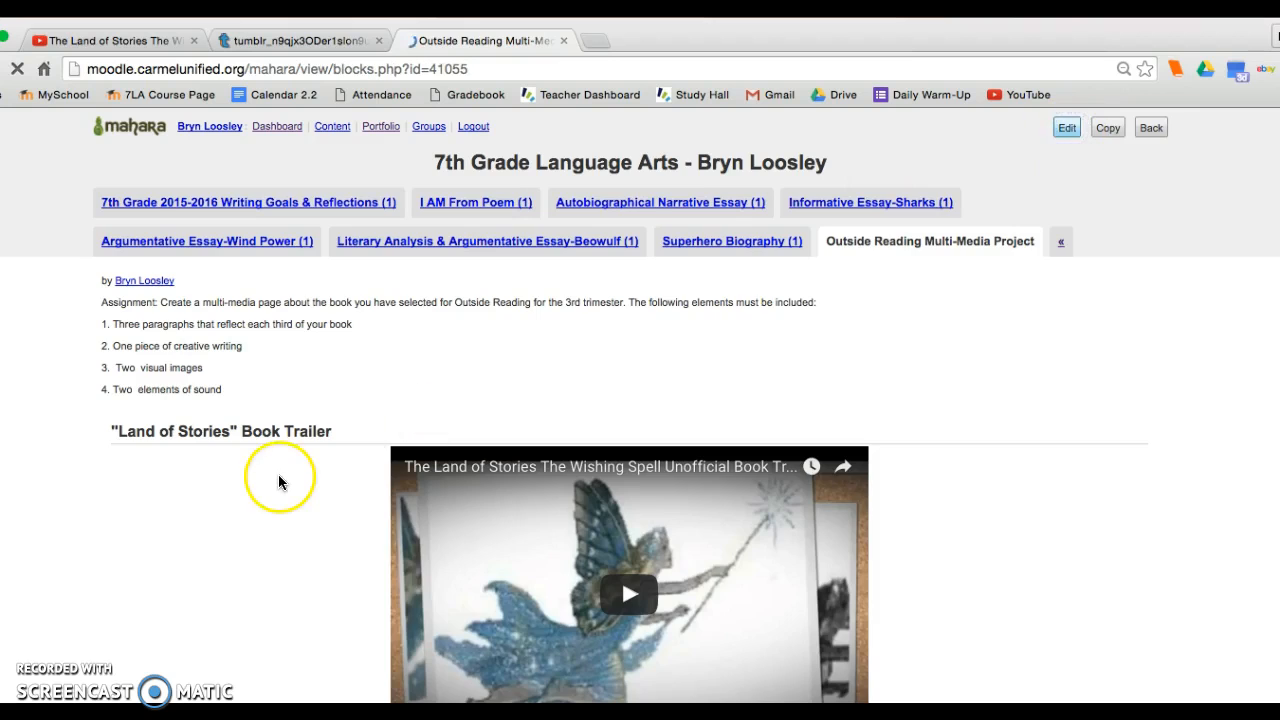
Add an Image block to the page and set its title to Land of Stories Fan Art.
{"action": "left_click_drag", "start_coordinate": [160, 325], "coordinate": [398, 319]}
{"action": "double_click", "coordinate": [57, 206]}
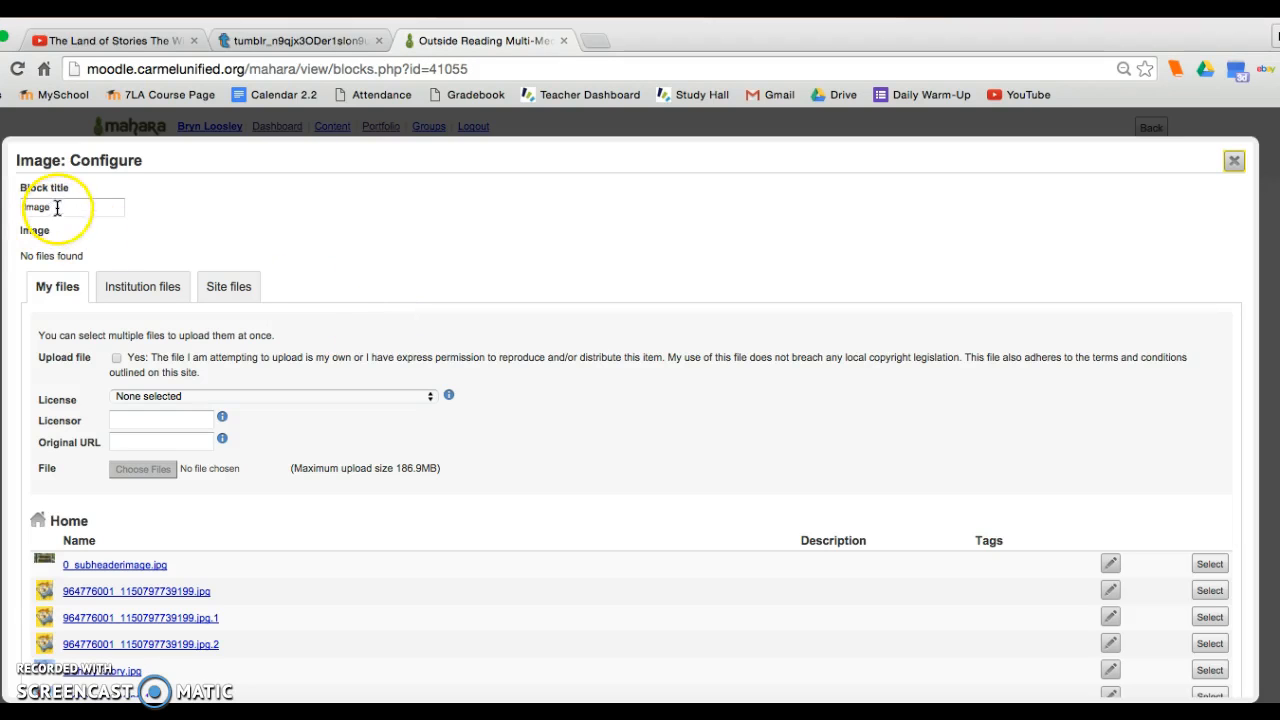
{"action": "type", "text": "Land of Stories Fan Art"}
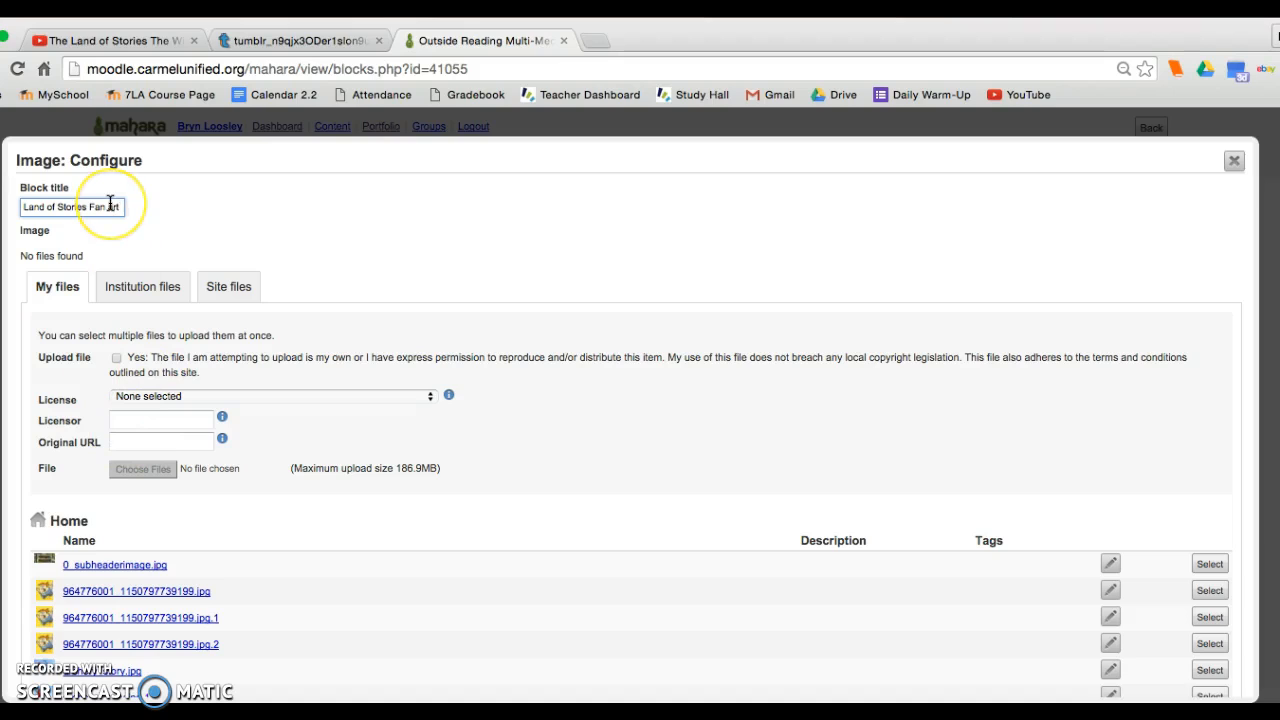
Accept the upload permission statement, find and upload fanart.jpg to the Image block, and save the block.
{"action": "left_click", "coordinate": [116, 357]}
{"action": "left_click", "coordinate": [127, 472]}
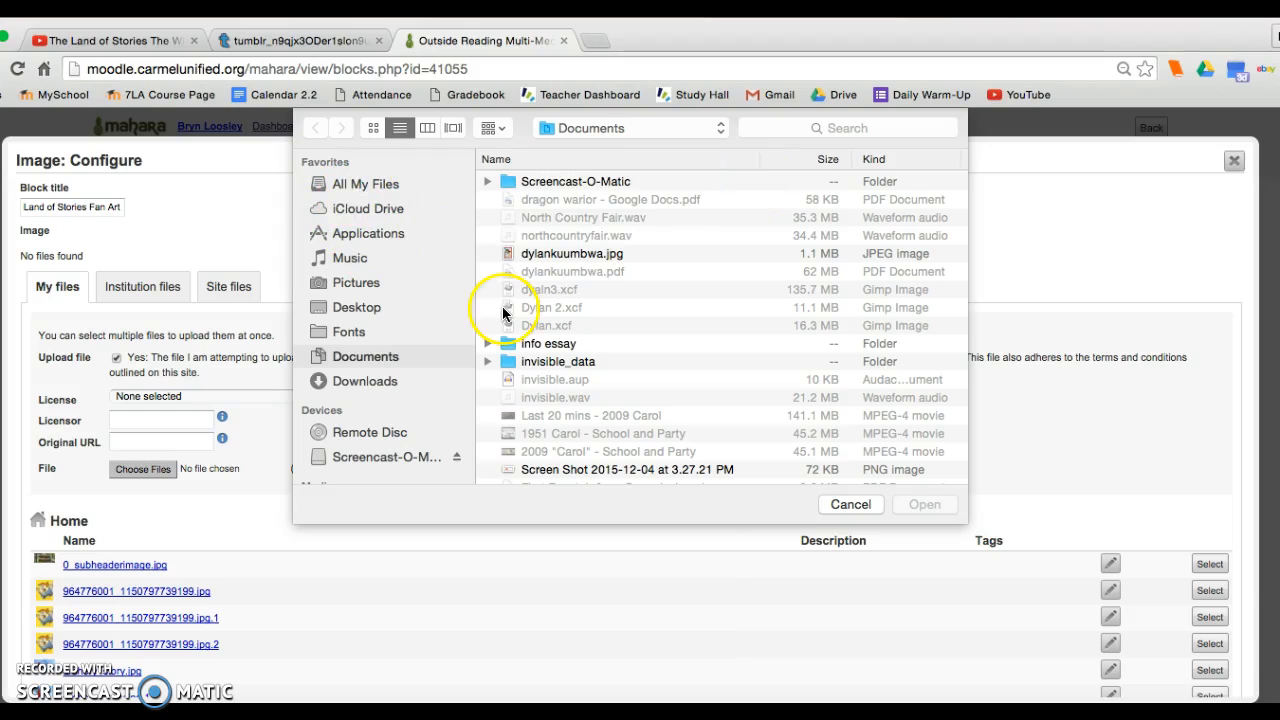
{"action": "left_click", "coordinate": [831, 127]}
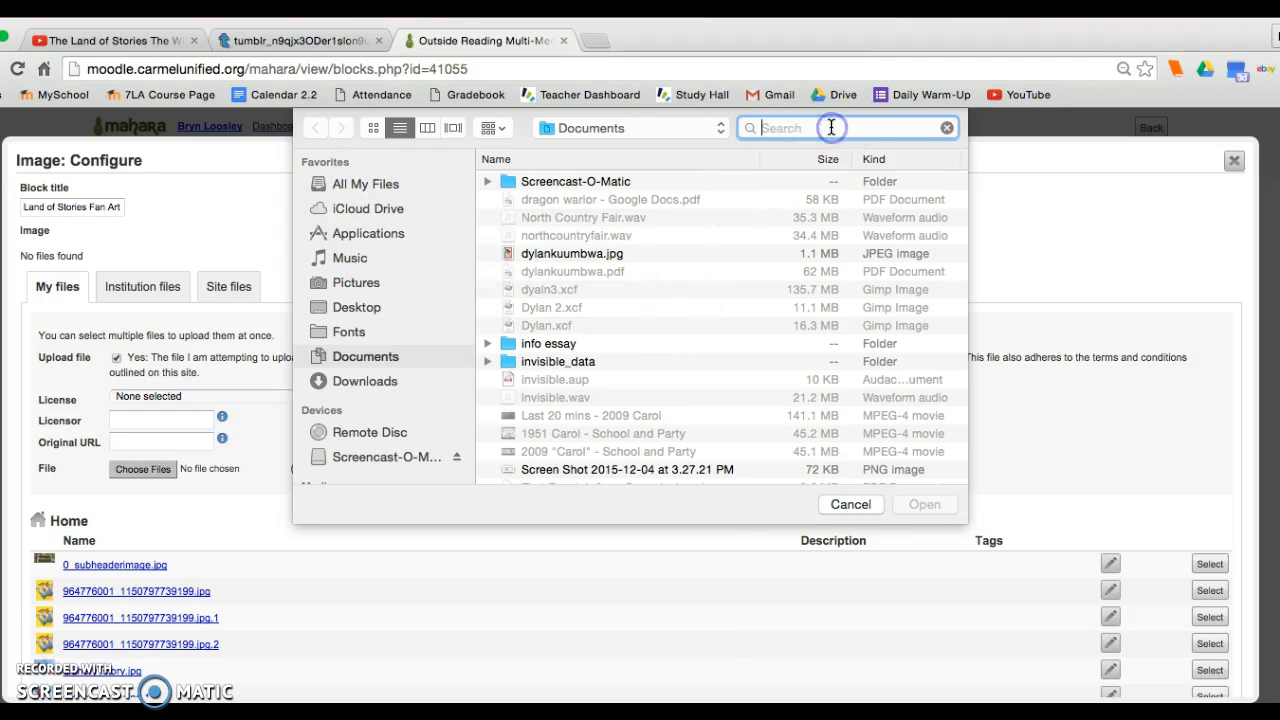
{"action": "type", "text": "fanart"}
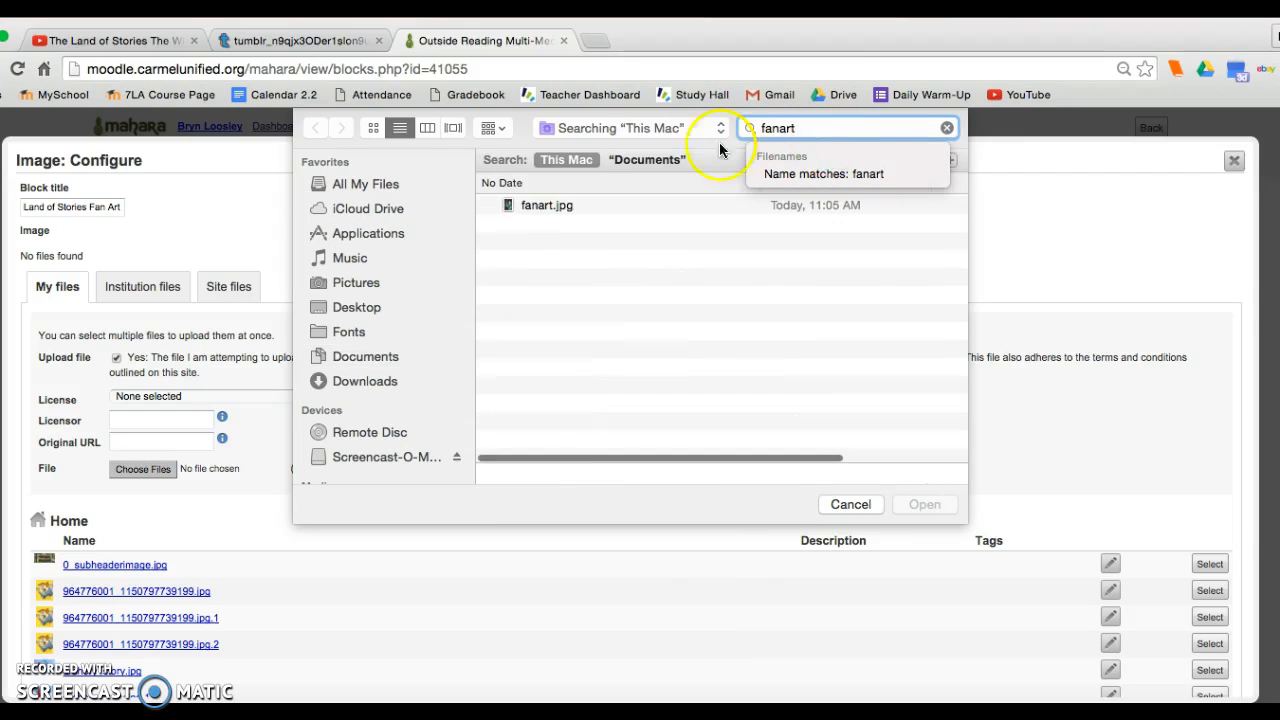
{"action": "left_click", "coordinate": [560, 204]}
{"action": "left_click", "coordinate": [930, 505]}
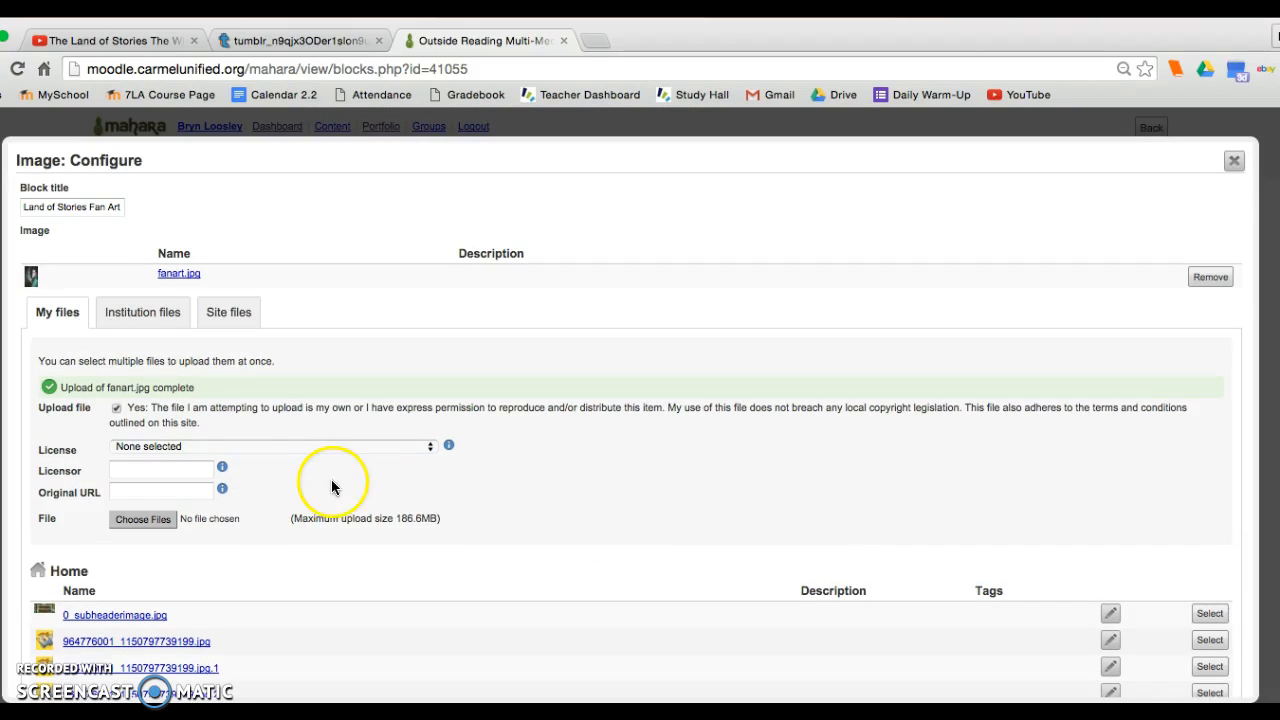
{"action": "scroll", "coordinate": [331, 486], "scroll_direction": "down", "scroll_amount": 8}
{"action": "left_click", "coordinate": [45, 658]}
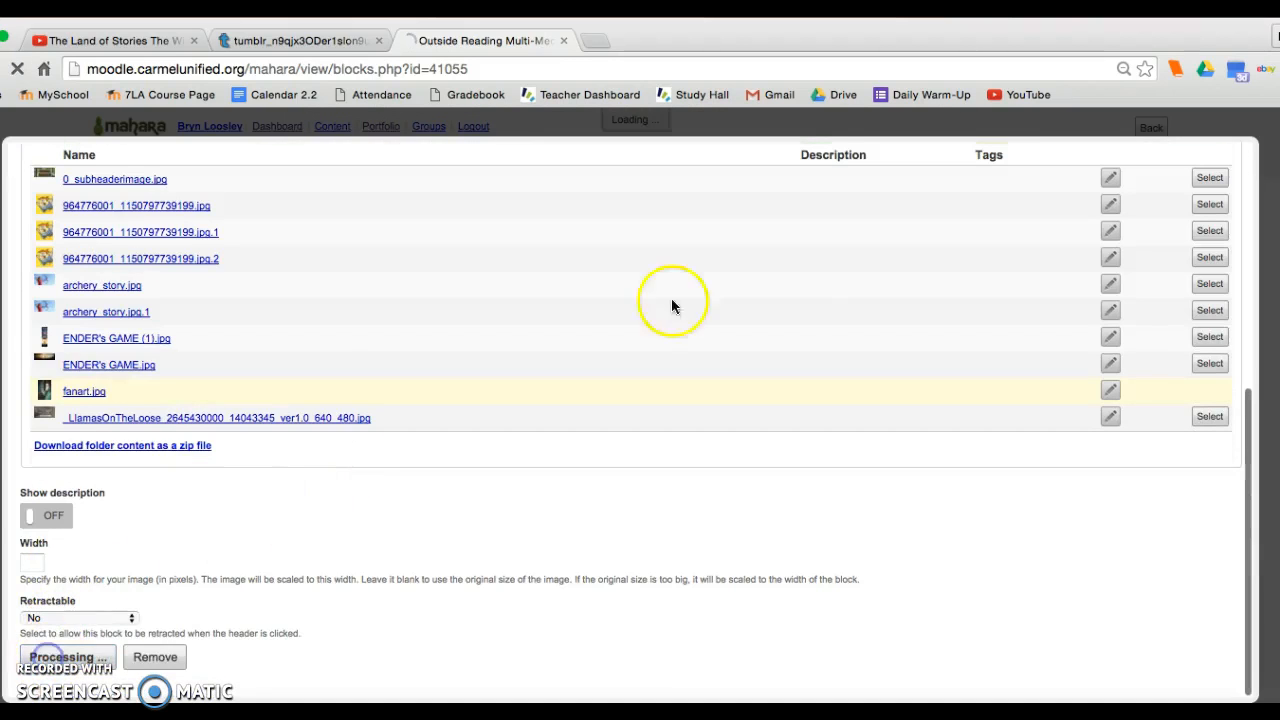
Add a Text block between the fan art and the book trailer, paste the image's web address as its content, and save it.
{"action": "scroll", "coordinate": [793, 297], "scroll_direction": "down", "scroll_amount": 5}
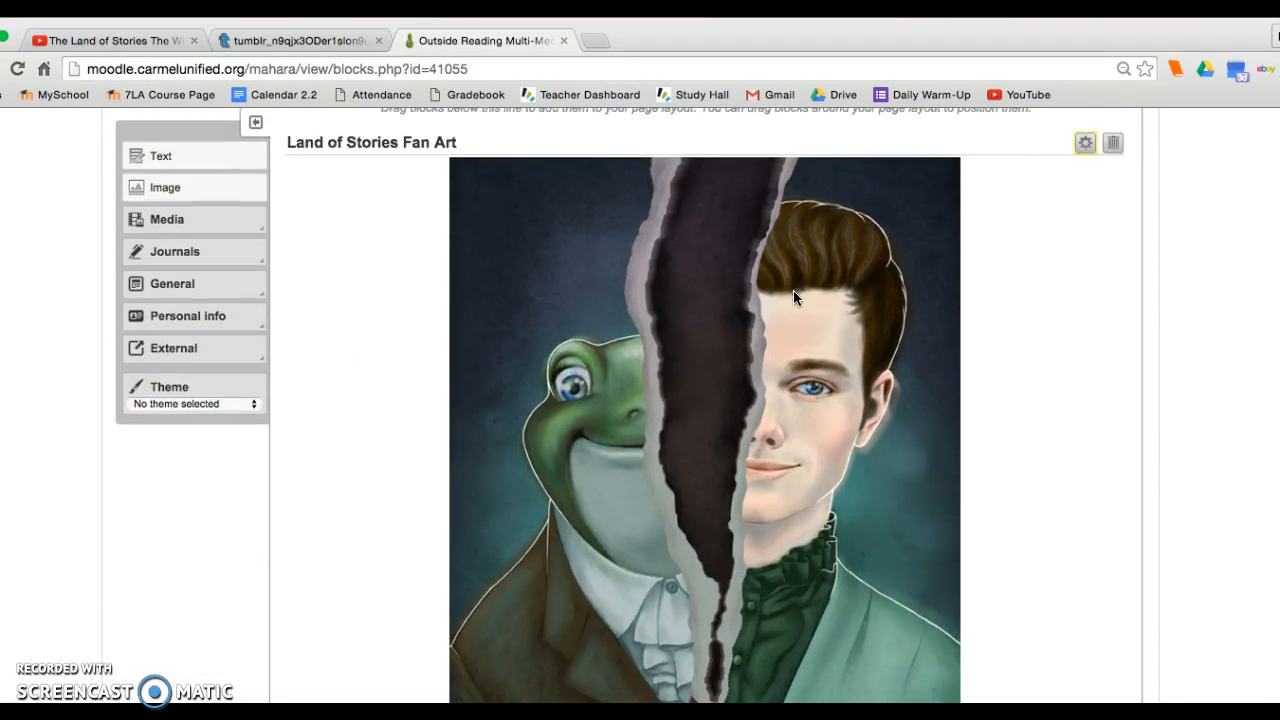
{"action": "scroll", "coordinate": [793, 297], "scroll_direction": "up", "scroll_amount": 3}
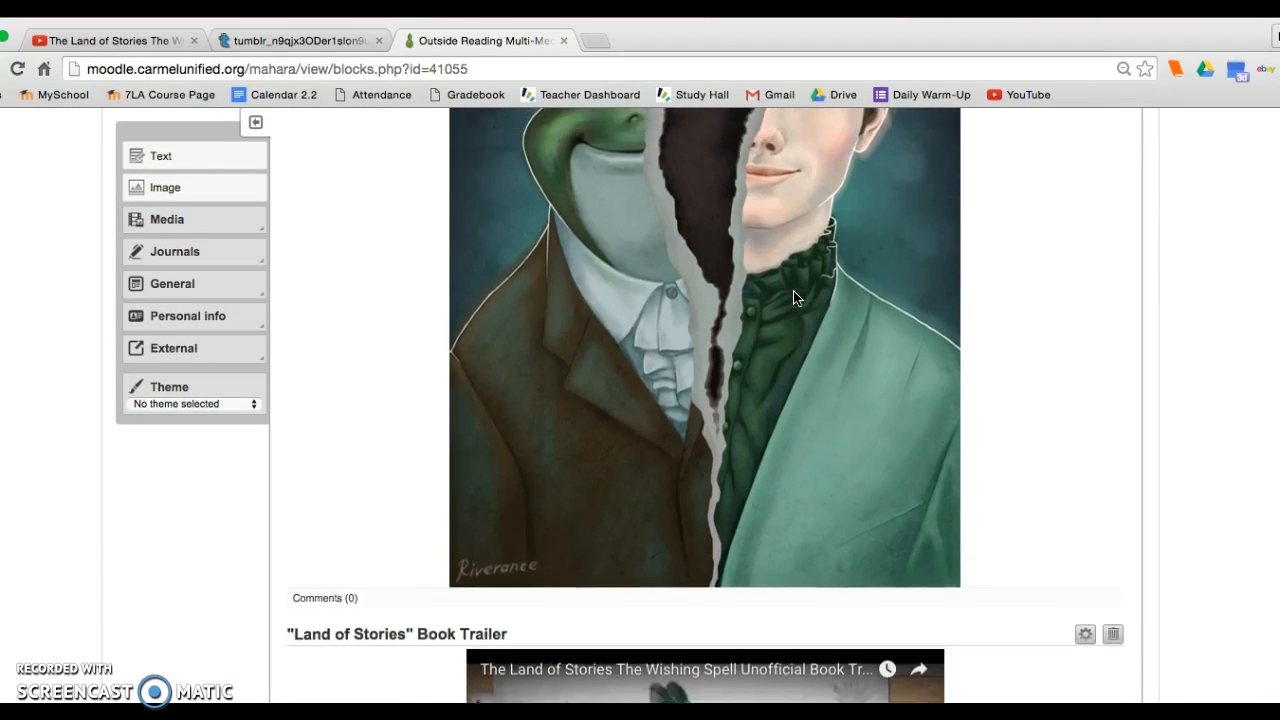
{"action": "left_click_drag", "start_coordinate": [162, 142], "coordinate": [475, 695]}
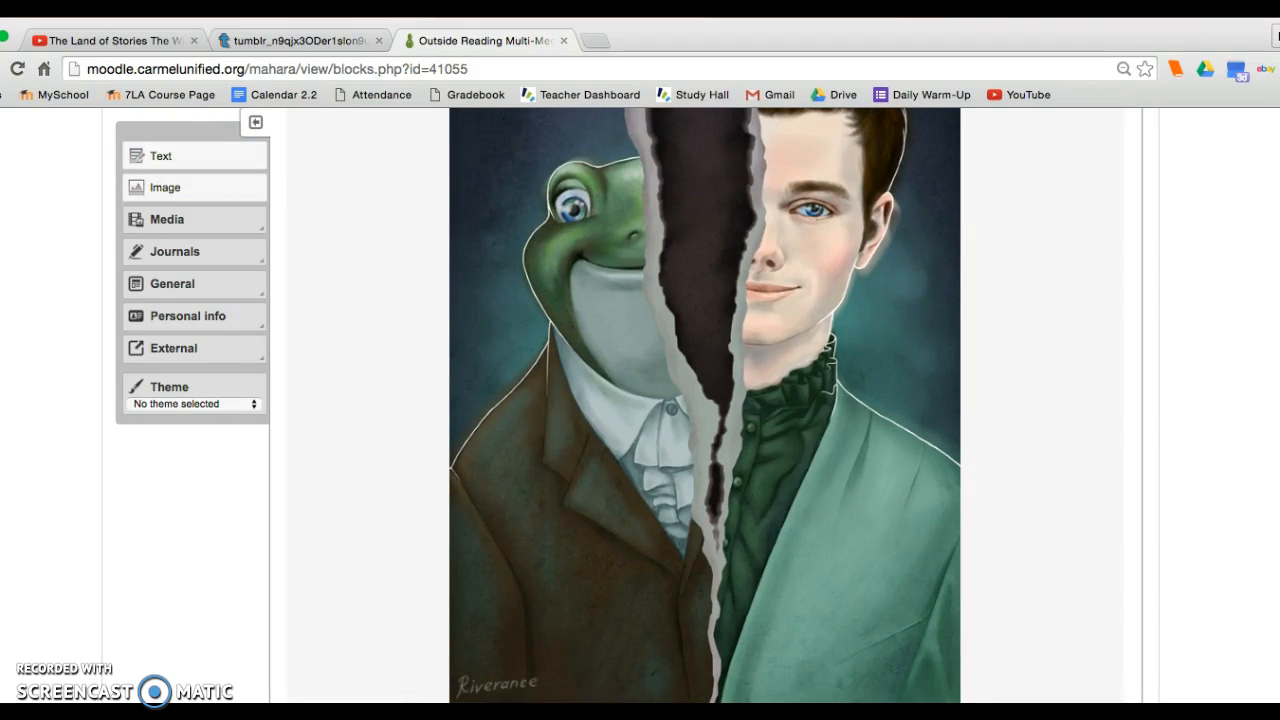
{"action": "left_click_drag", "start_coordinate": [451, 284], "coordinate": [351, 287]}
{"action": "left_click", "coordinate": [465, 423]}
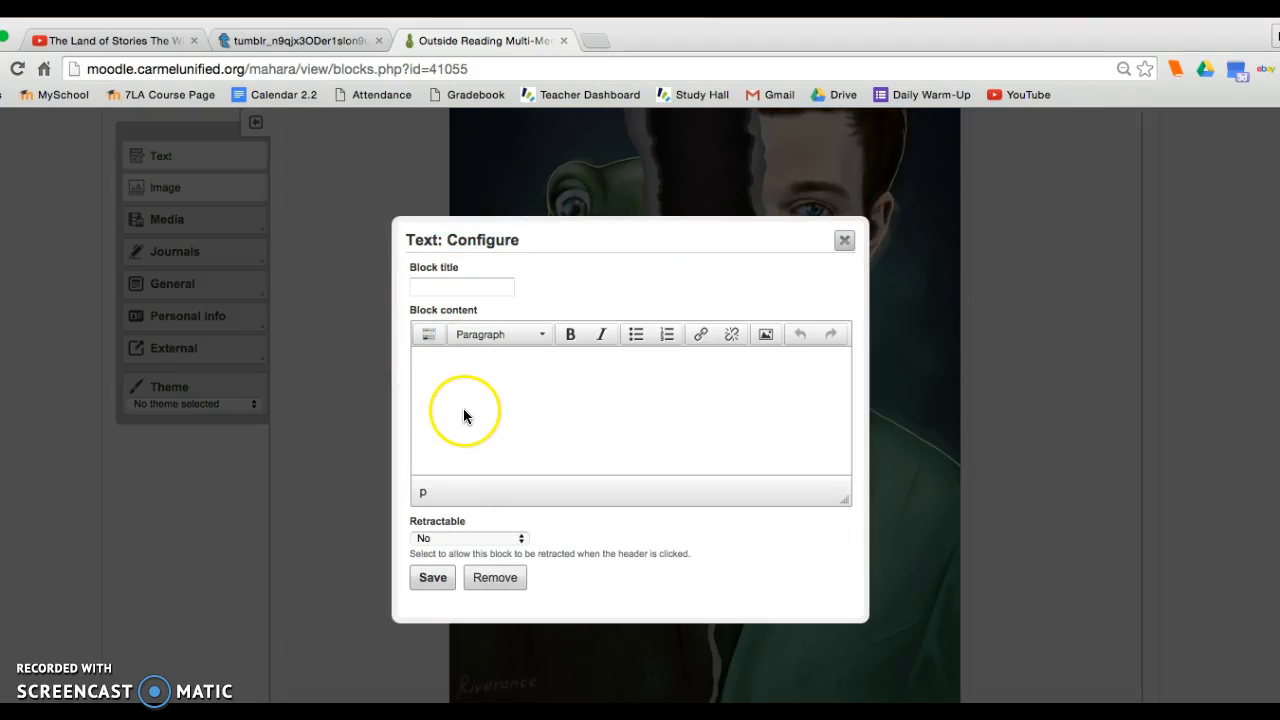
{"action": "type", "text": "http://41.media.tumblr.com/17de44d56998a972bd86e951bf0a1137/tumblr_n9qjx3ODer1slon9uo1_1280.jpg"}
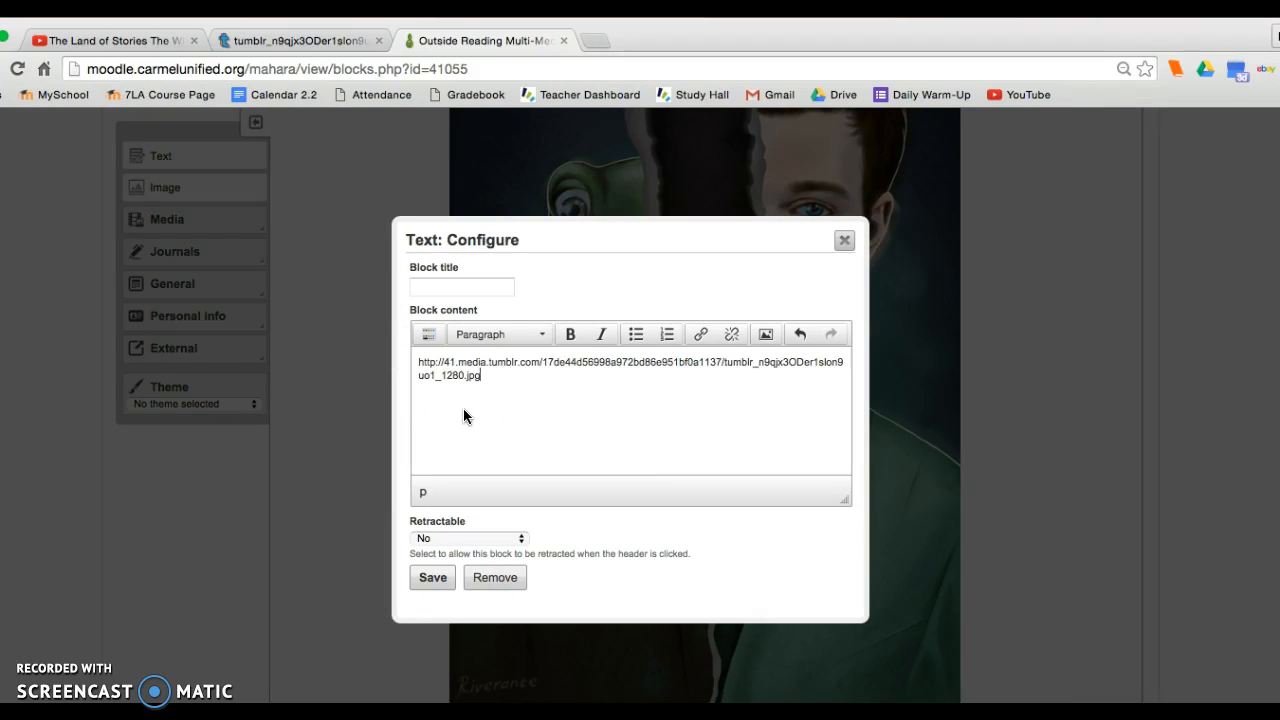
{"action": "left_click", "coordinate": [502, 380]}
{"action": "left_click", "coordinate": [430, 578]}
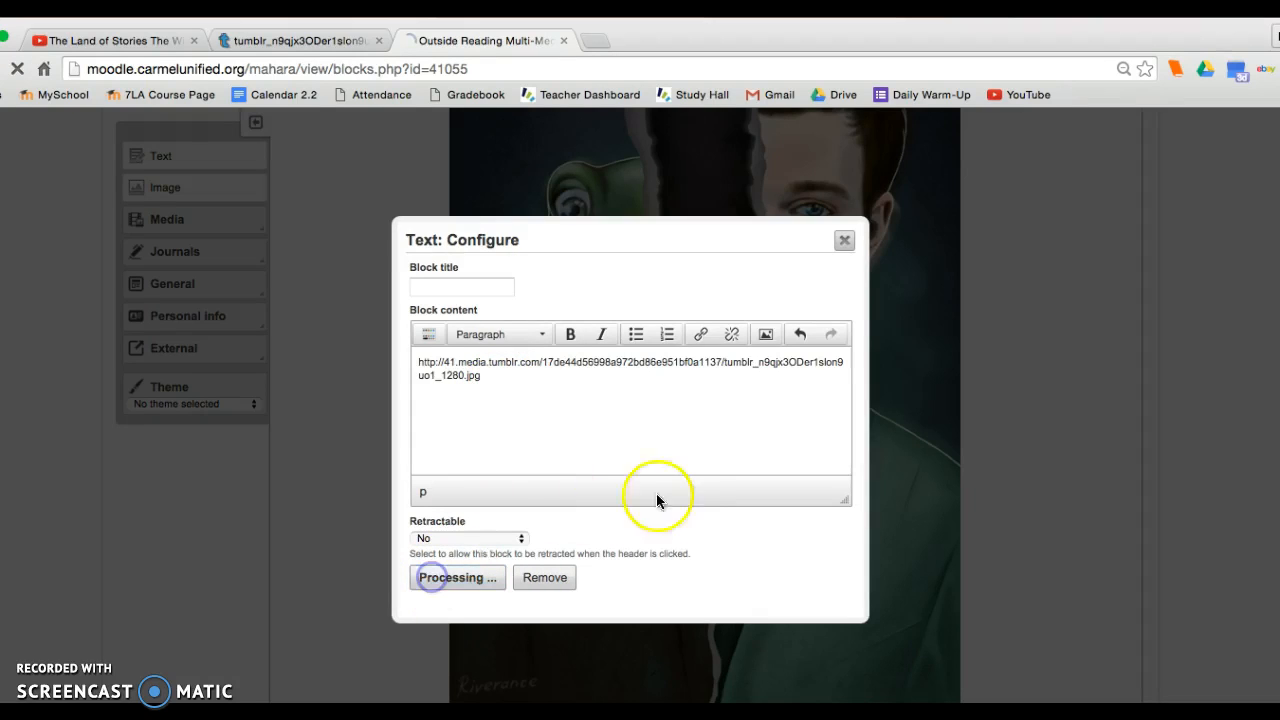
Reopen the untitled Text block for editing and delete the web address from its content.
{"action": "scroll", "coordinate": [702, 478], "scroll_direction": "down", "scroll_amount": 1}
{"action": "scroll", "coordinate": [702, 478], "scroll_direction": "down", "scroll_amount": 1}
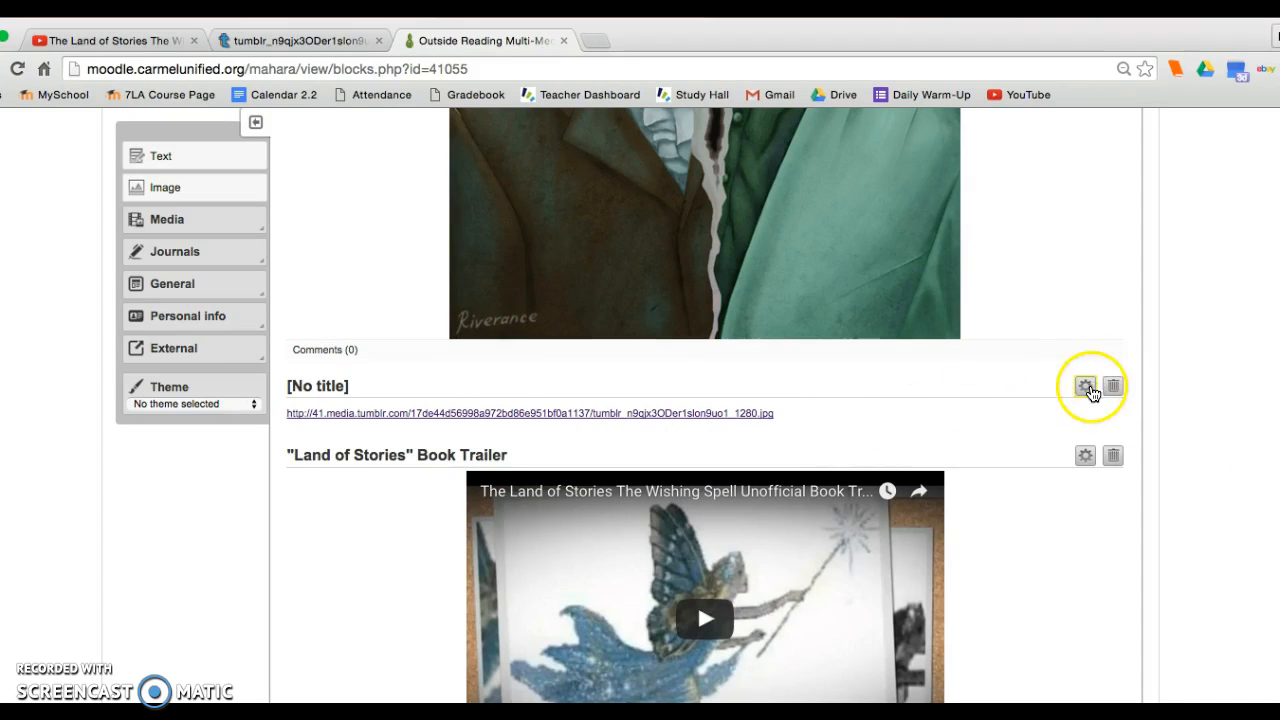
{"action": "left_click", "coordinate": [1086, 386]}
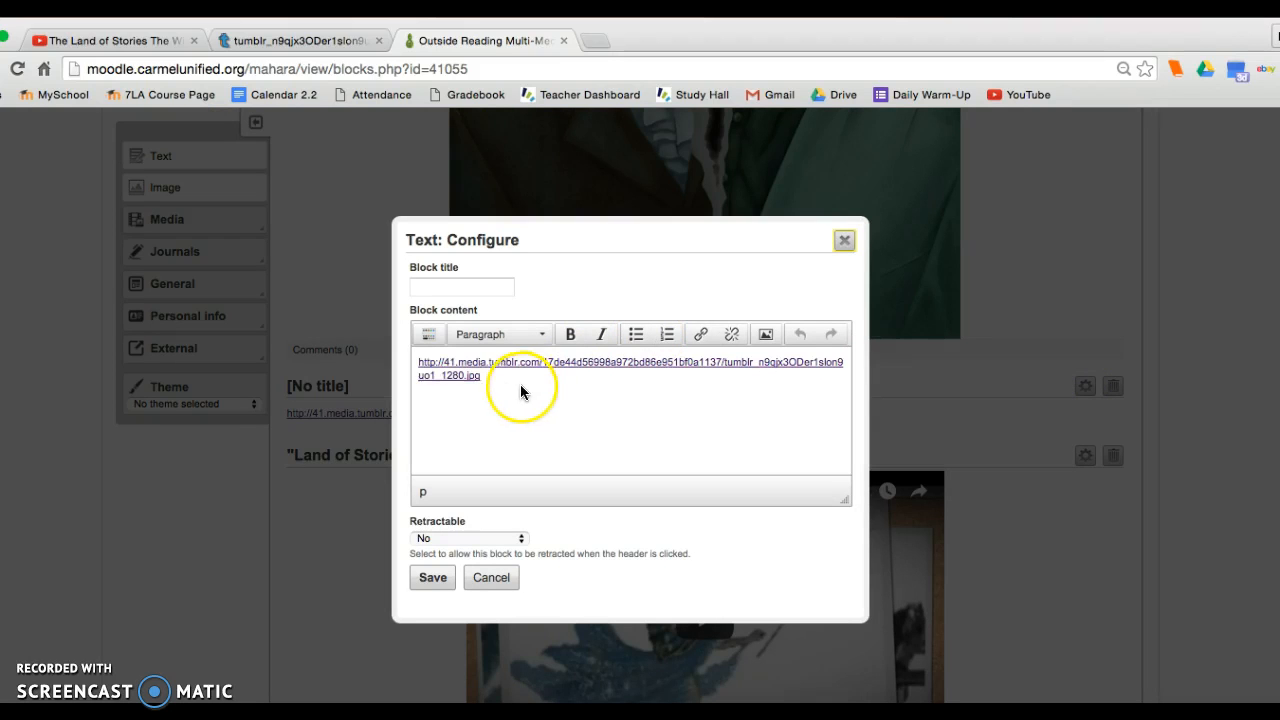
{"action": "left_click_drag", "start_coordinate": [520, 384], "coordinate": [391, 355]}
{"action": "key", "text": "BackSpace"}
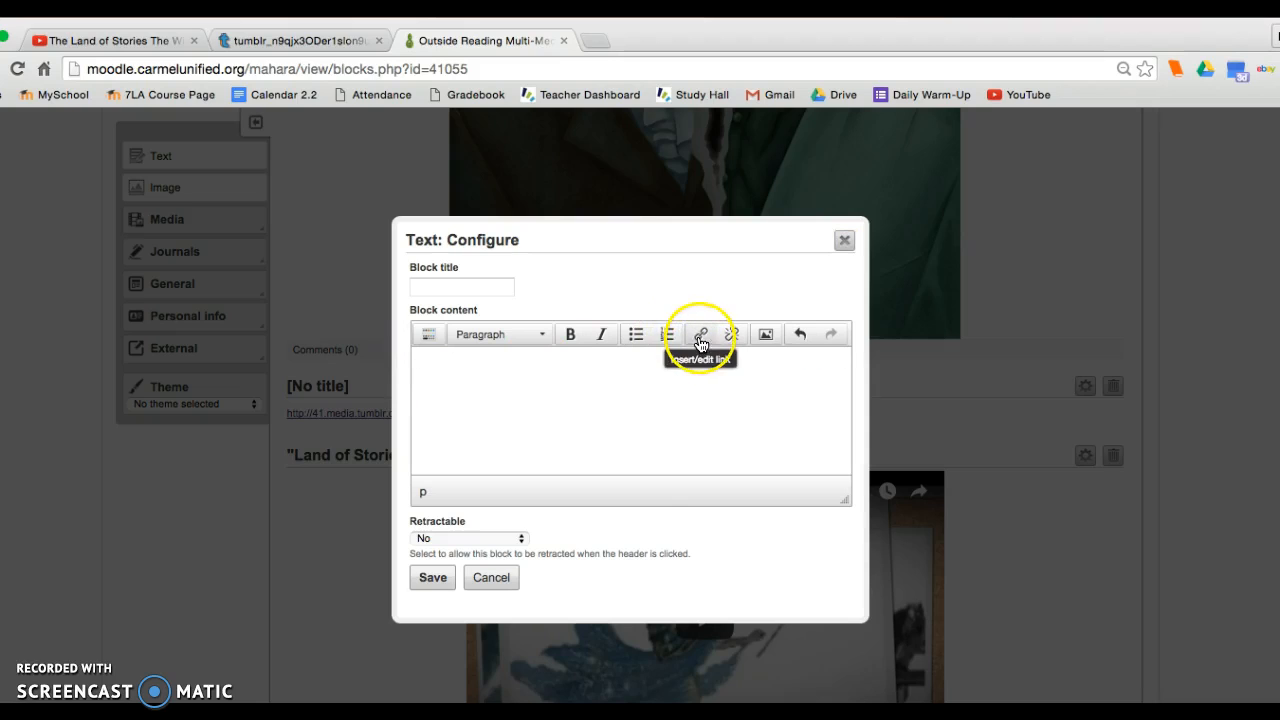
Insert a link in the block content using the copied image address, with Image Source as the display text.
{"action": "left_click", "coordinate": [698, 336]}
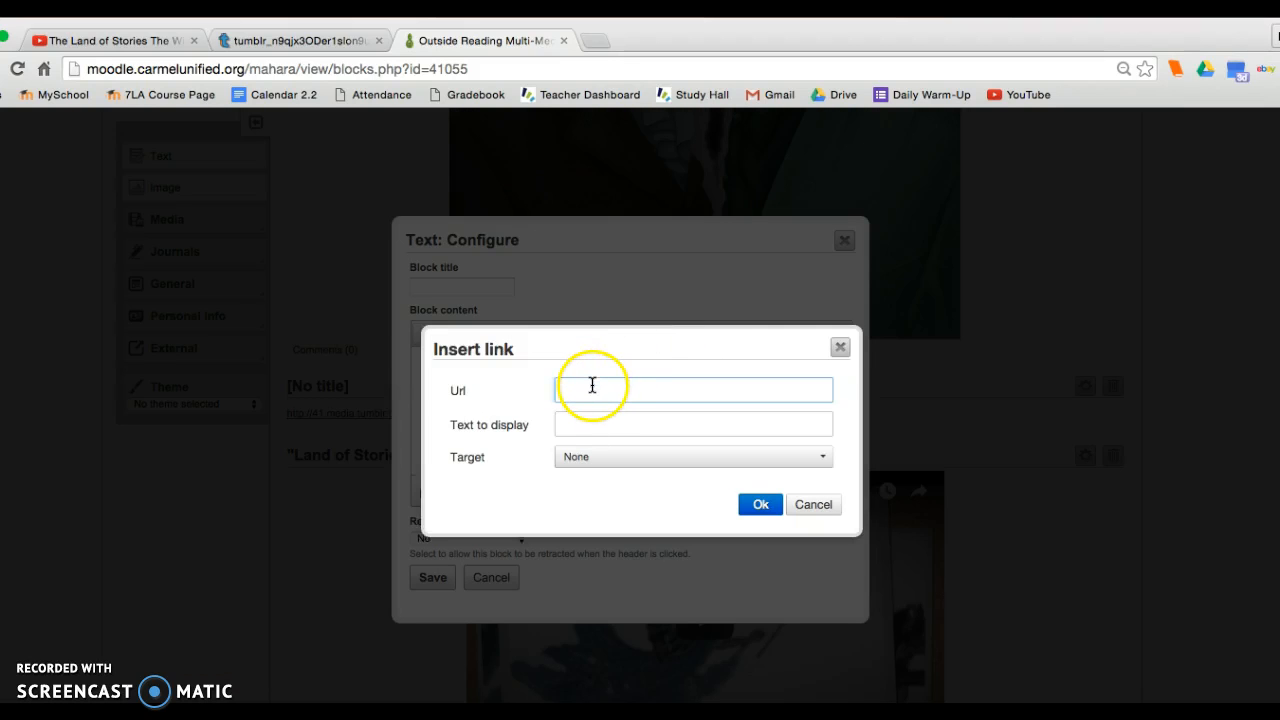
{"action": "key", "text": "super+v"}
{"action": "left_click", "coordinate": [572, 425]}
{"action": "key", "text": "super+a"}
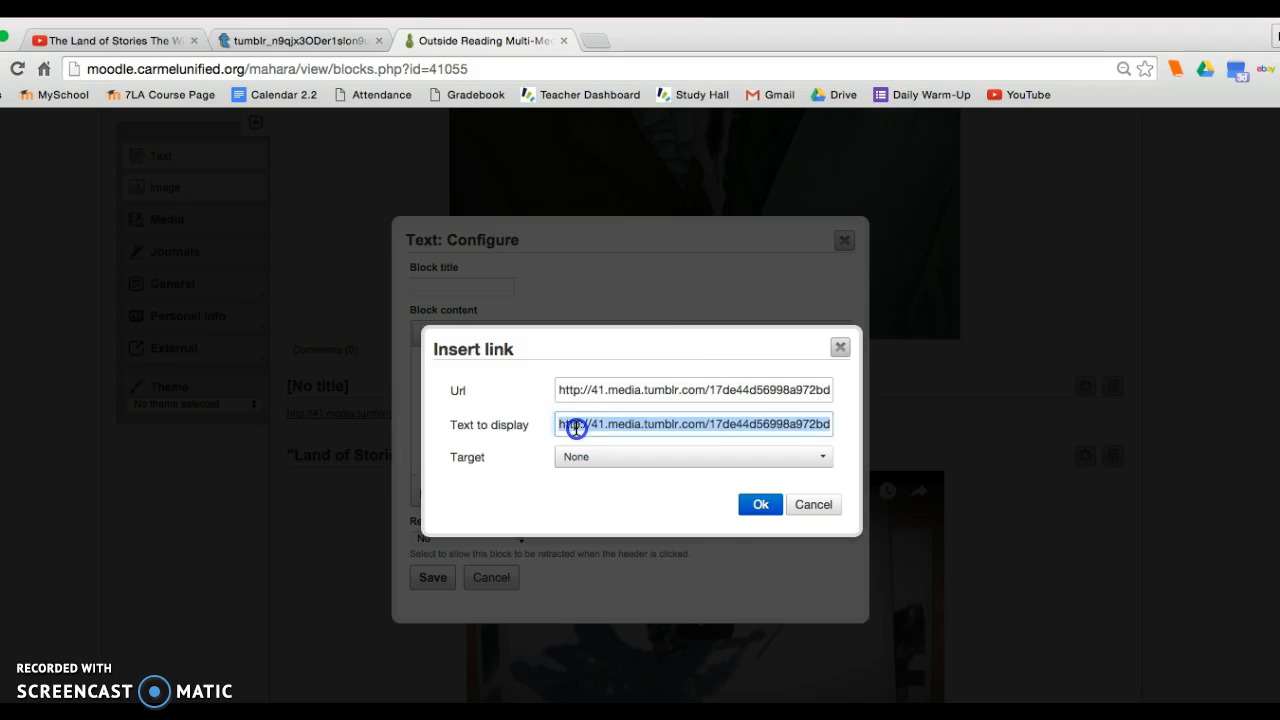
{"action": "type", "text": "Image Source"}
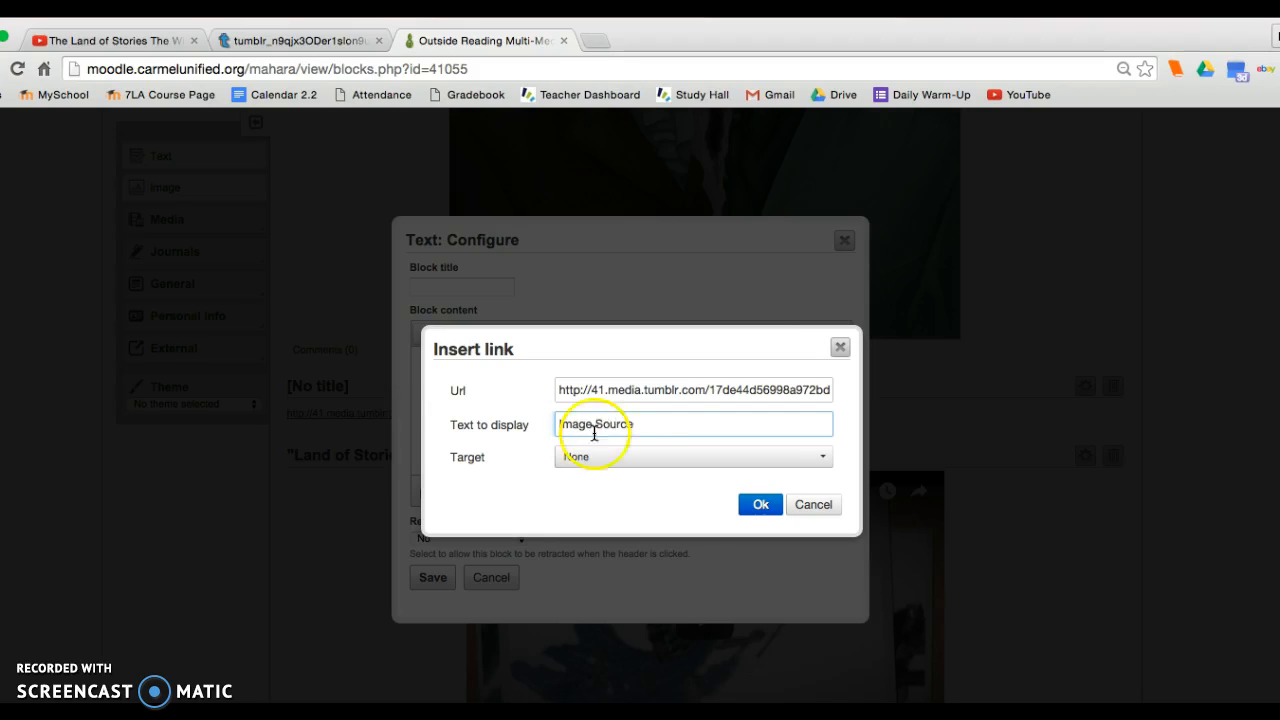
{"action": "left_click", "coordinate": [745, 504]}
Add the line "I enjoyed this fan art for Colfer's Land of Stories, which I found at the link below." above the link.
{"action": "left_click", "coordinate": [417, 362]}
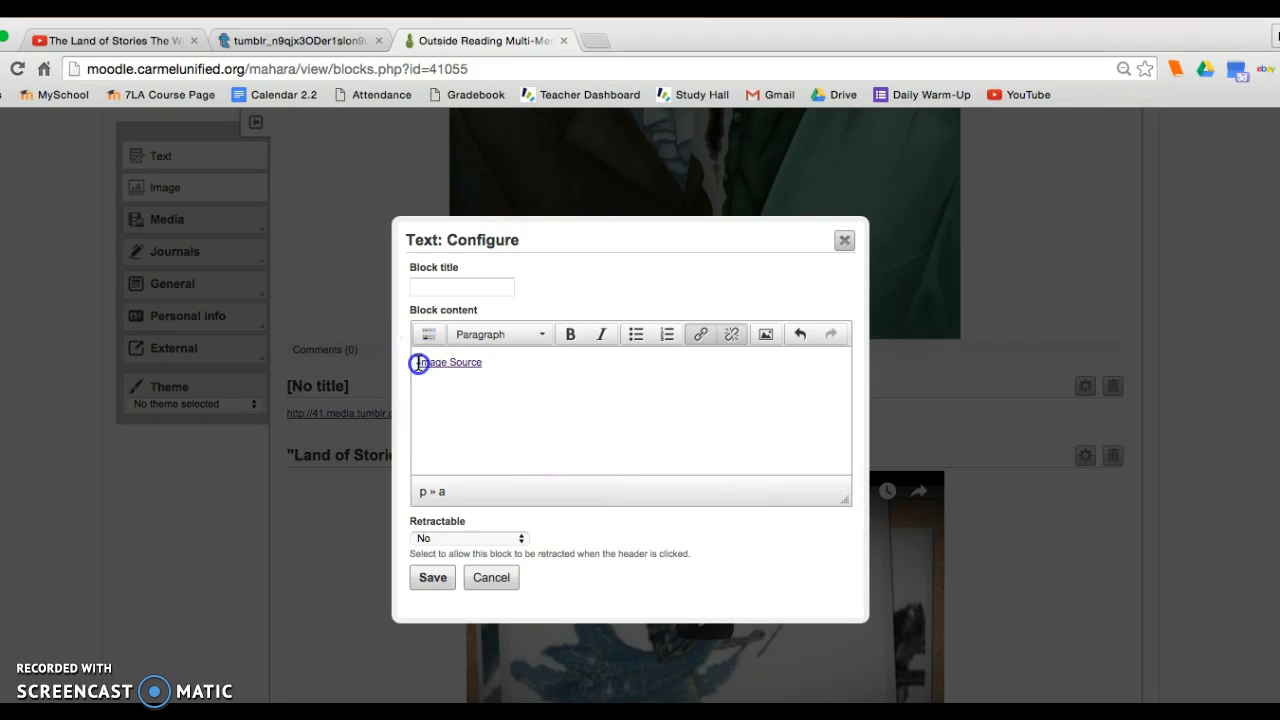
{"action": "key", "text": "Return"}
{"action": "left_click", "coordinate": [418, 362]}
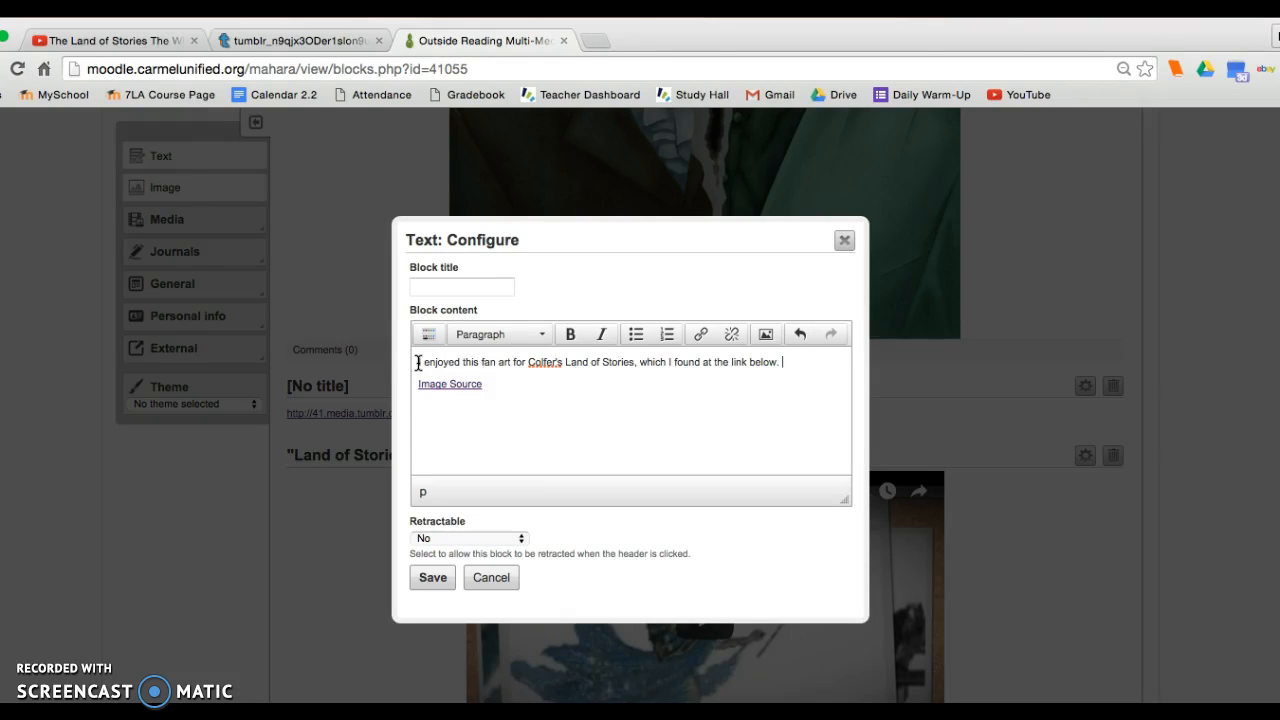
Go back to the fan art search results, open the portrait's source site, and examine its post there for credits.
{"action": "left_click", "coordinate": [236, 41]}
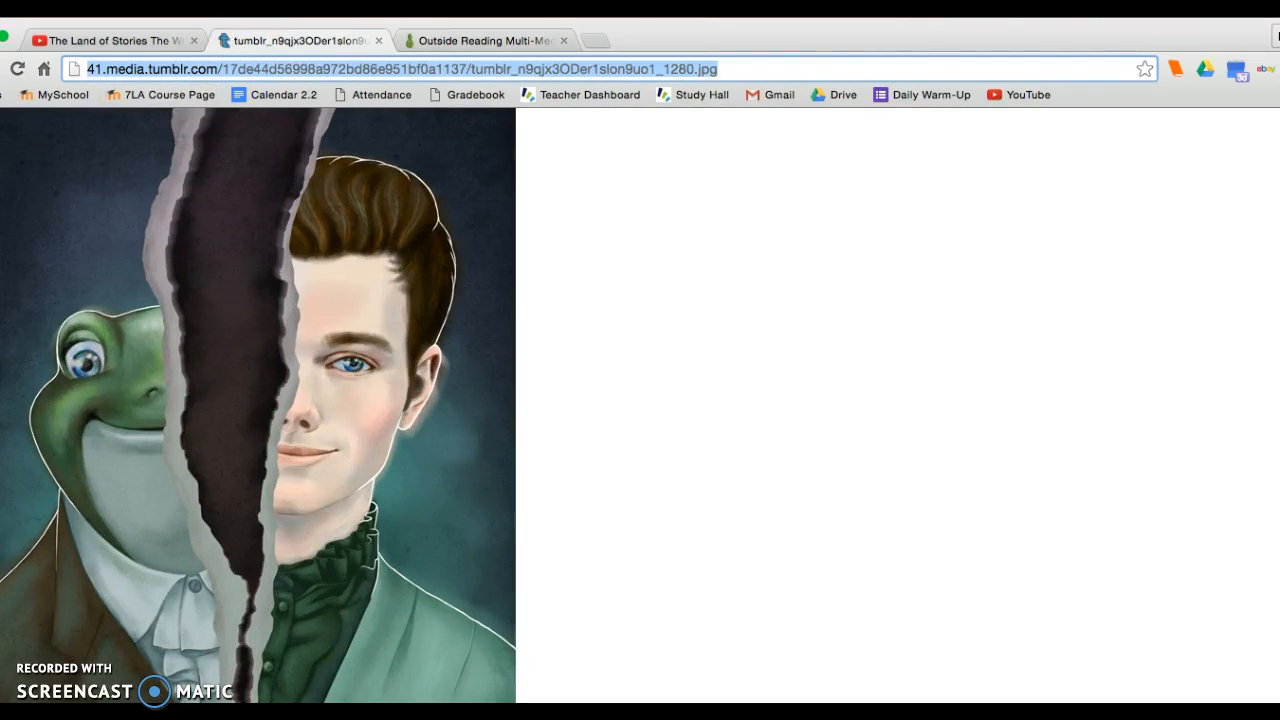
{"action": "key", "text": "super+bracketleft"}
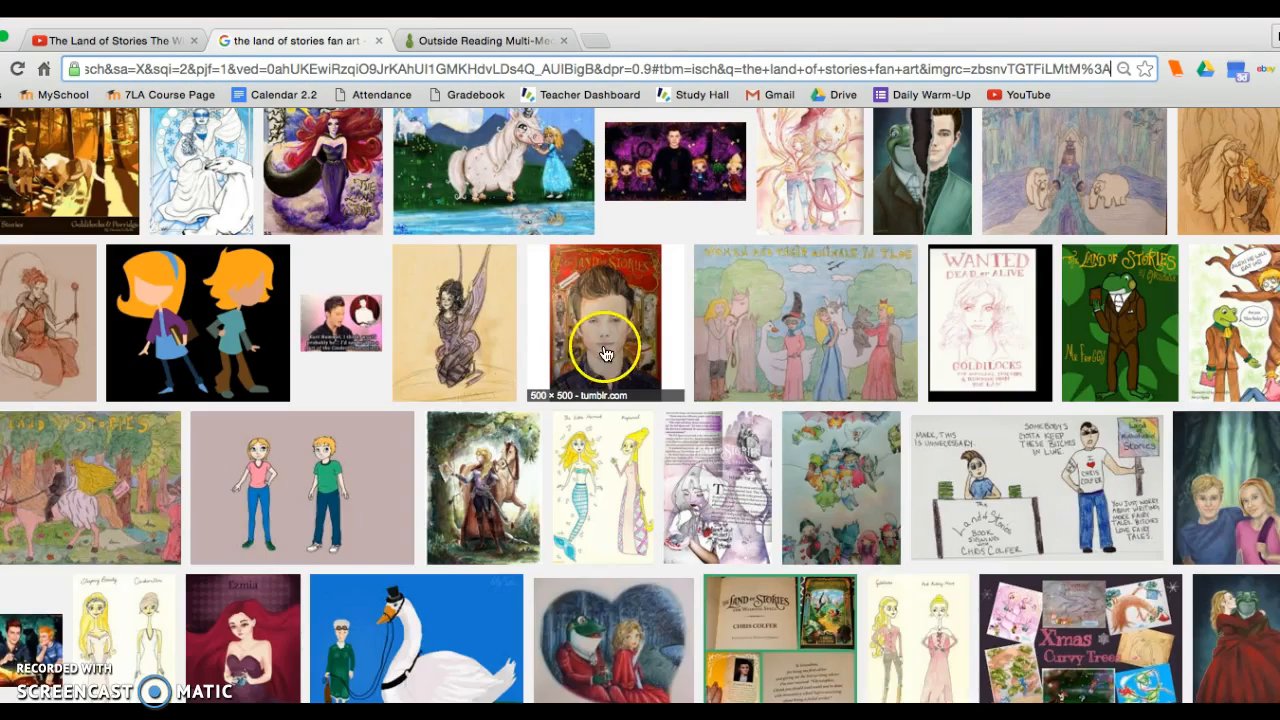
{"action": "left_click", "coordinate": [604, 354]}
{"action": "left_click", "coordinate": [894, 399]}
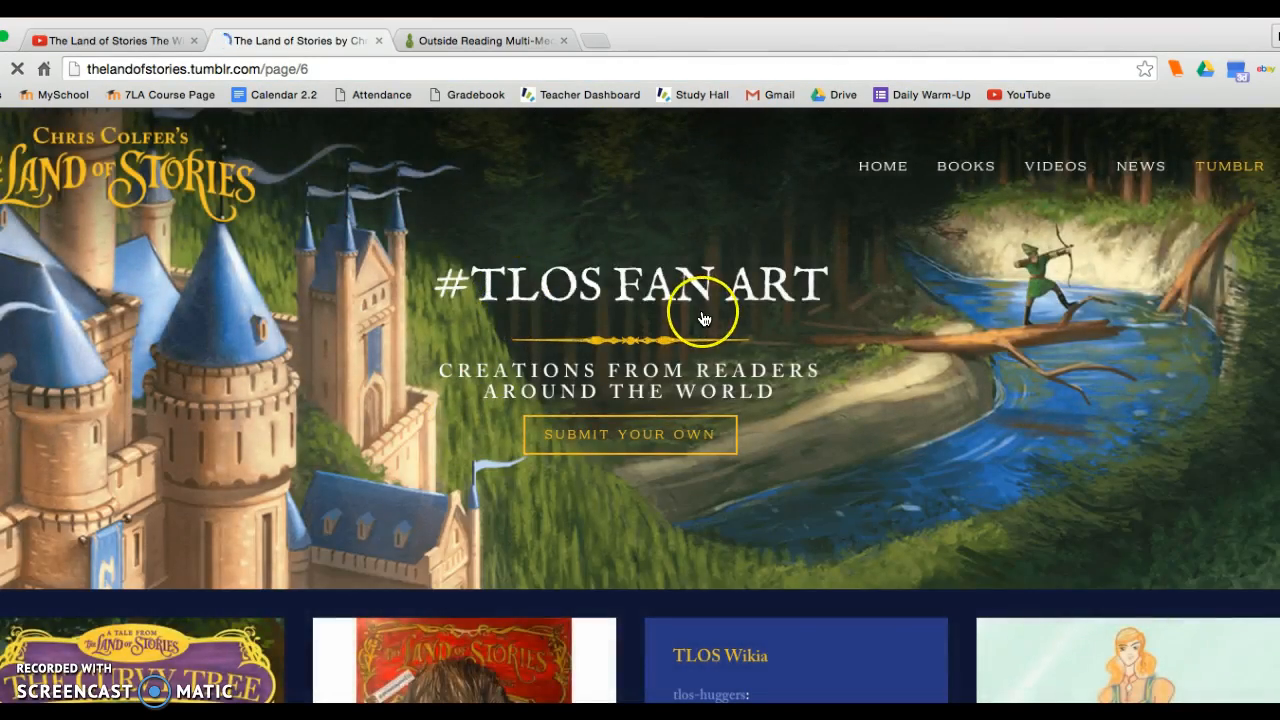
{"action": "scroll", "coordinate": [704, 319], "scroll_direction": "down", "scroll_amount": 10}
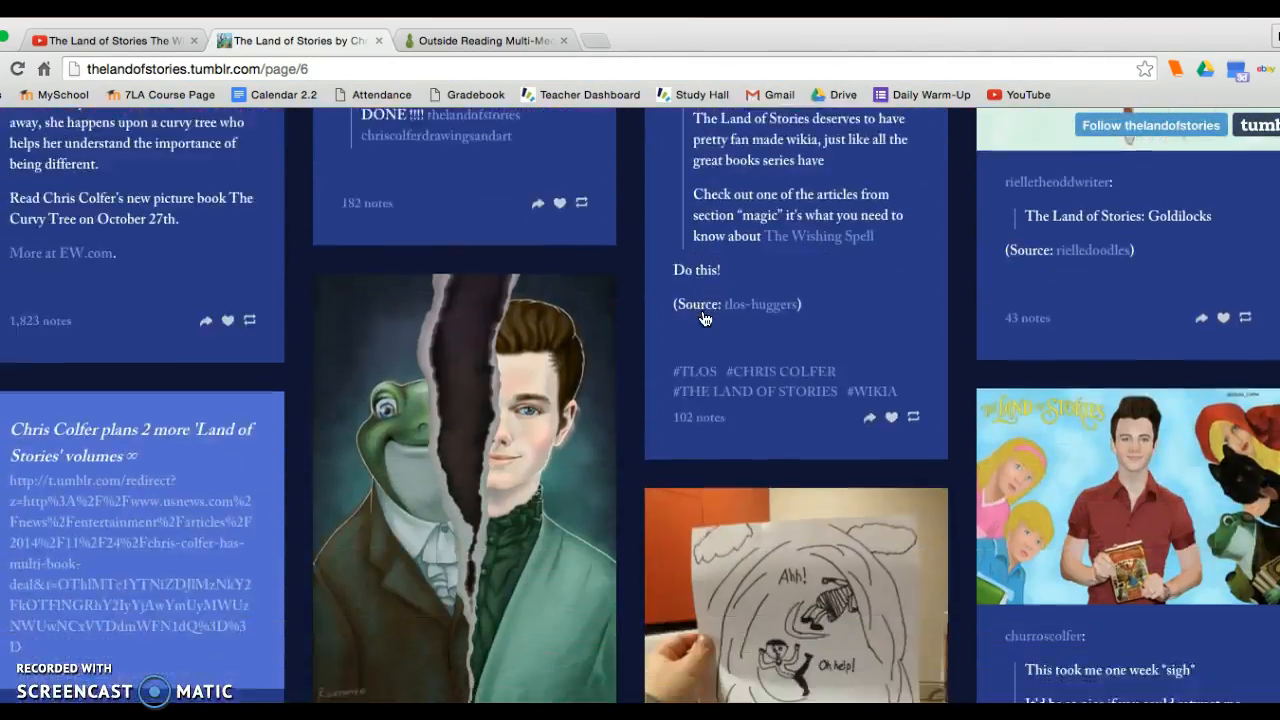
{"action": "scroll", "coordinate": [705, 319], "scroll_direction": "down", "scroll_amount": 2}
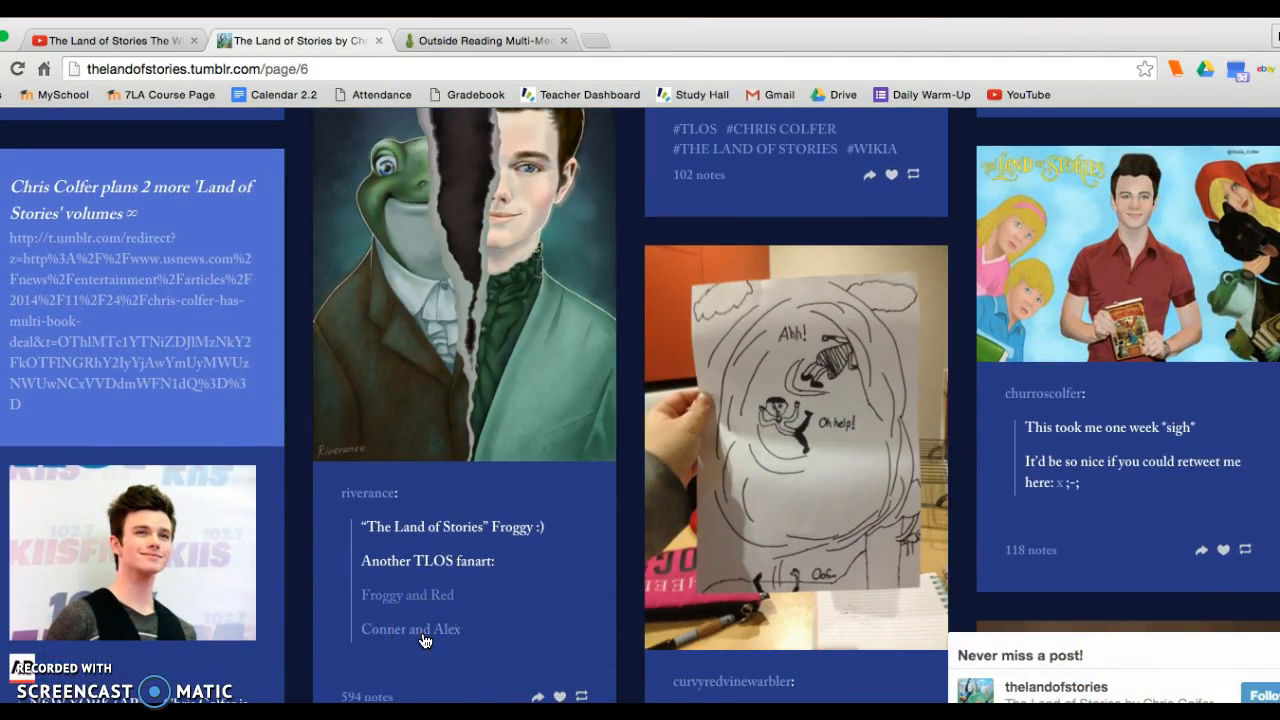
{"action": "scroll", "coordinate": [423, 643], "scroll_direction": "down", "scroll_amount": 1}
{"action": "scroll", "coordinate": [423, 643], "scroll_direction": "up", "scroll_amount": 1}
{"action": "left_click", "coordinate": [417, 624]}
{"action": "left_click", "coordinate": [438, 390]}
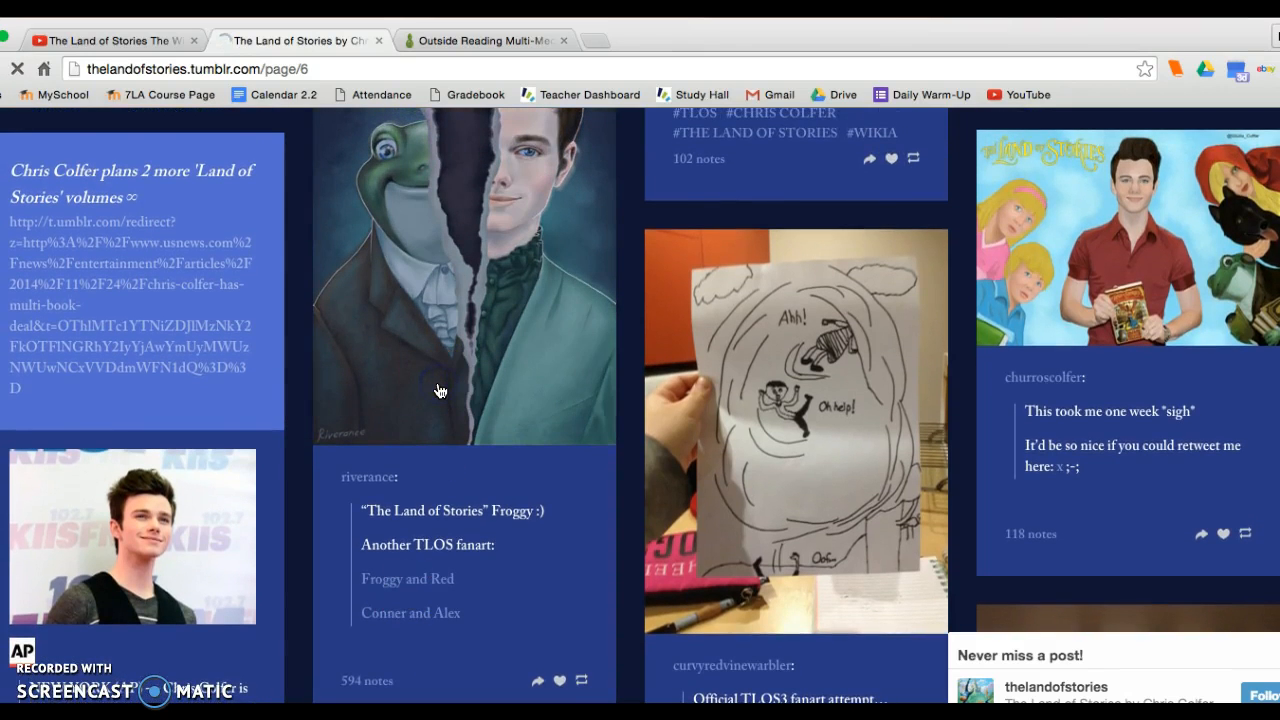
Return to the Mahara page being edited and save the Text block.
{"action": "left_click", "coordinate": [468, 40]}
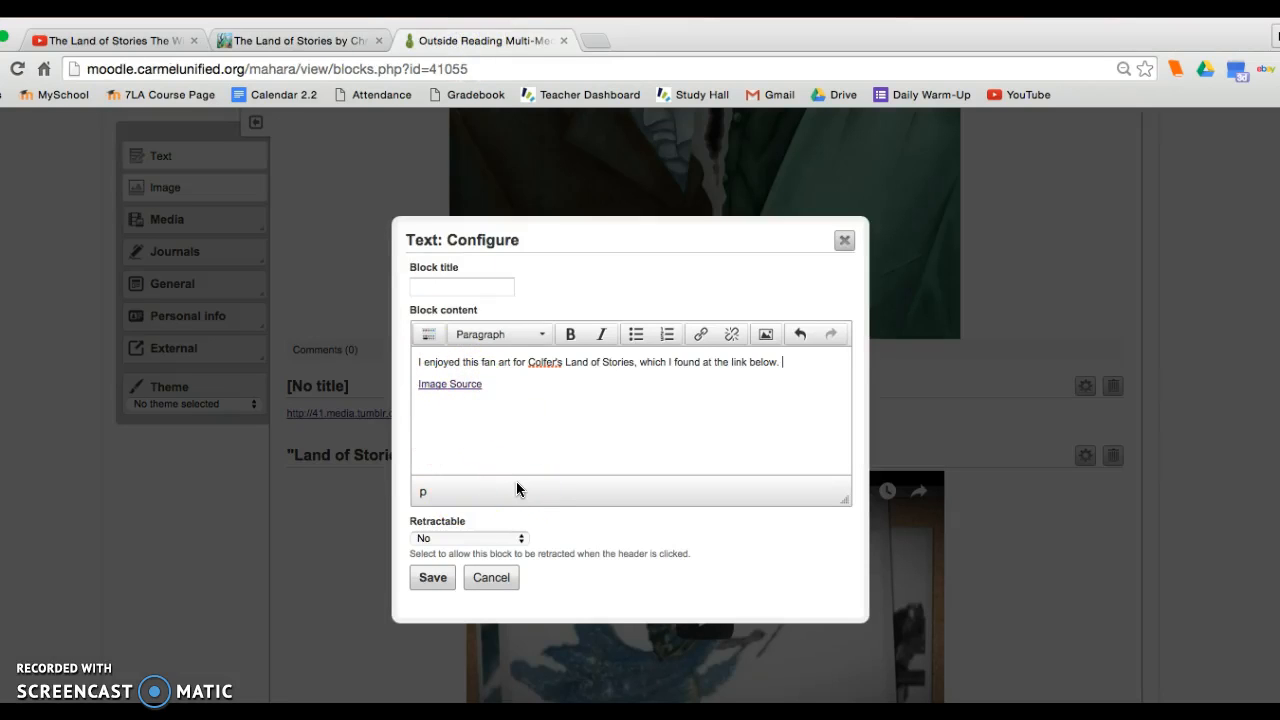
{"action": "left_click", "coordinate": [431, 577]}
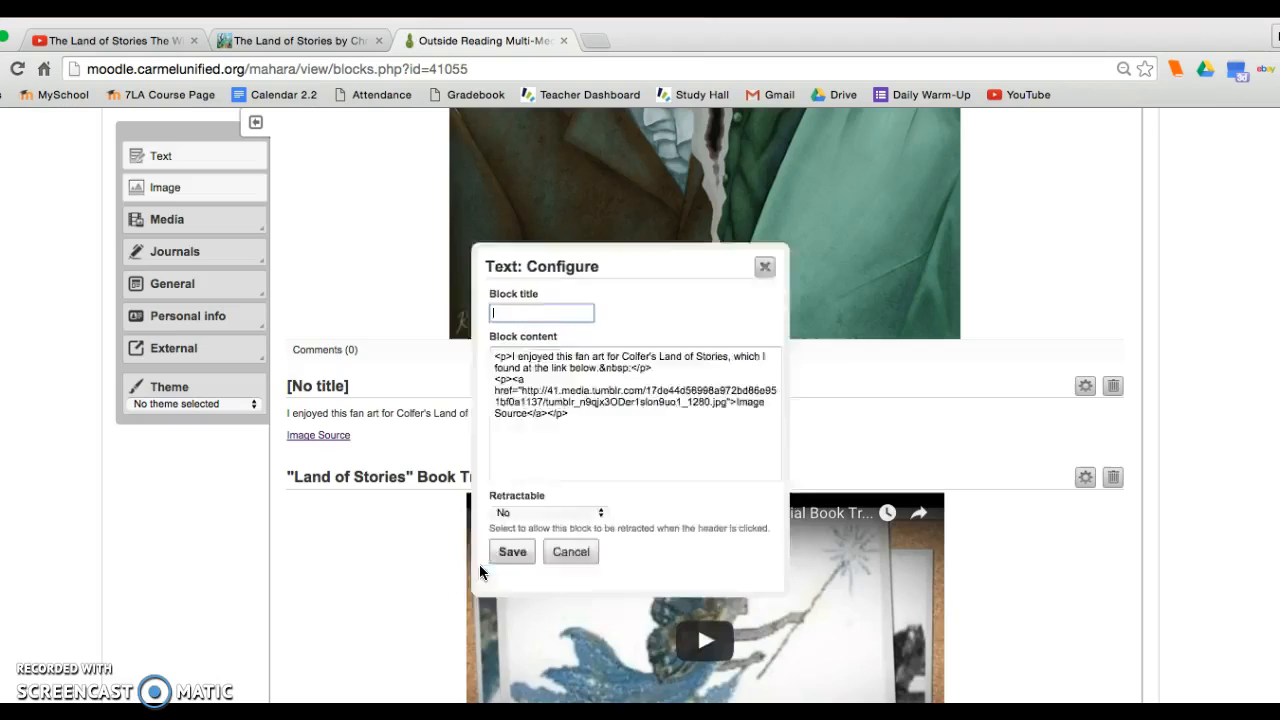
{"action": "left_click", "coordinate": [512, 548]}
Display the Outside Reading Multi-Media Project page and review the assignment list, fan art image, and source text.
{"action": "scroll", "coordinate": [571, 414], "scroll_direction": "up", "scroll_amount": 5}
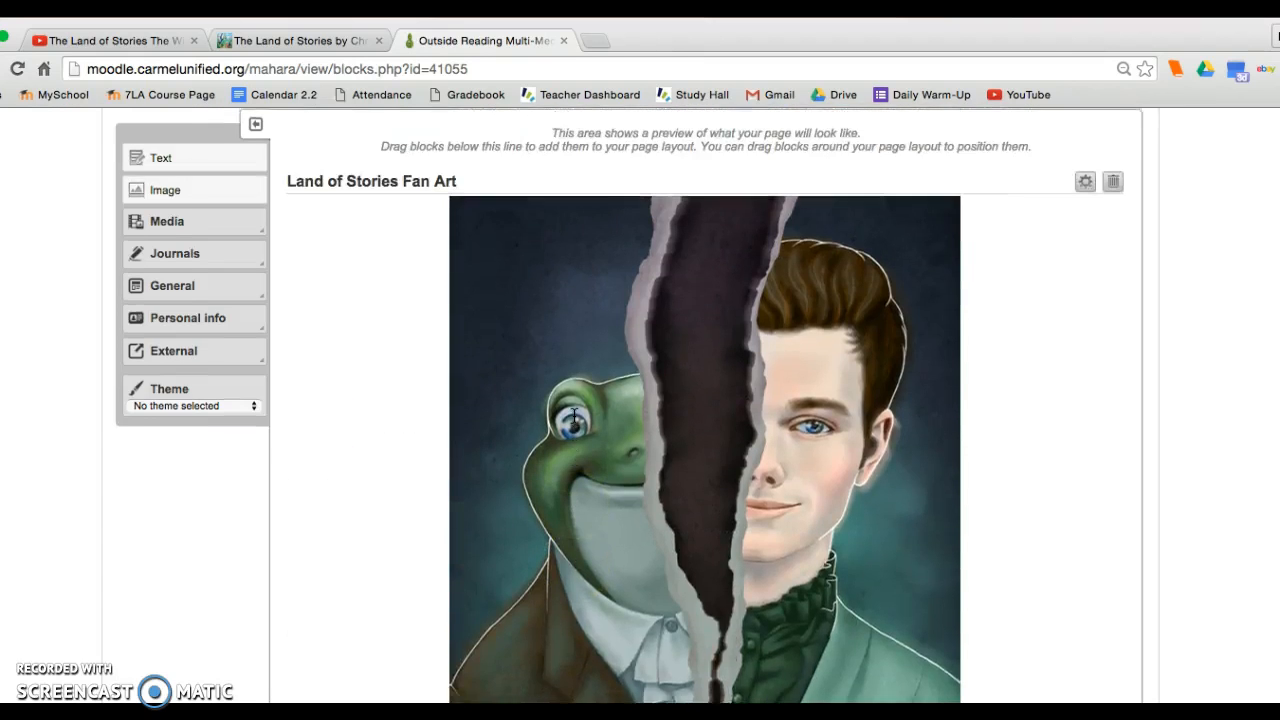
{"action": "scroll", "coordinate": [574, 416], "scroll_direction": "up", "scroll_amount": 3}
{"action": "left_click", "coordinate": [447, 338]}
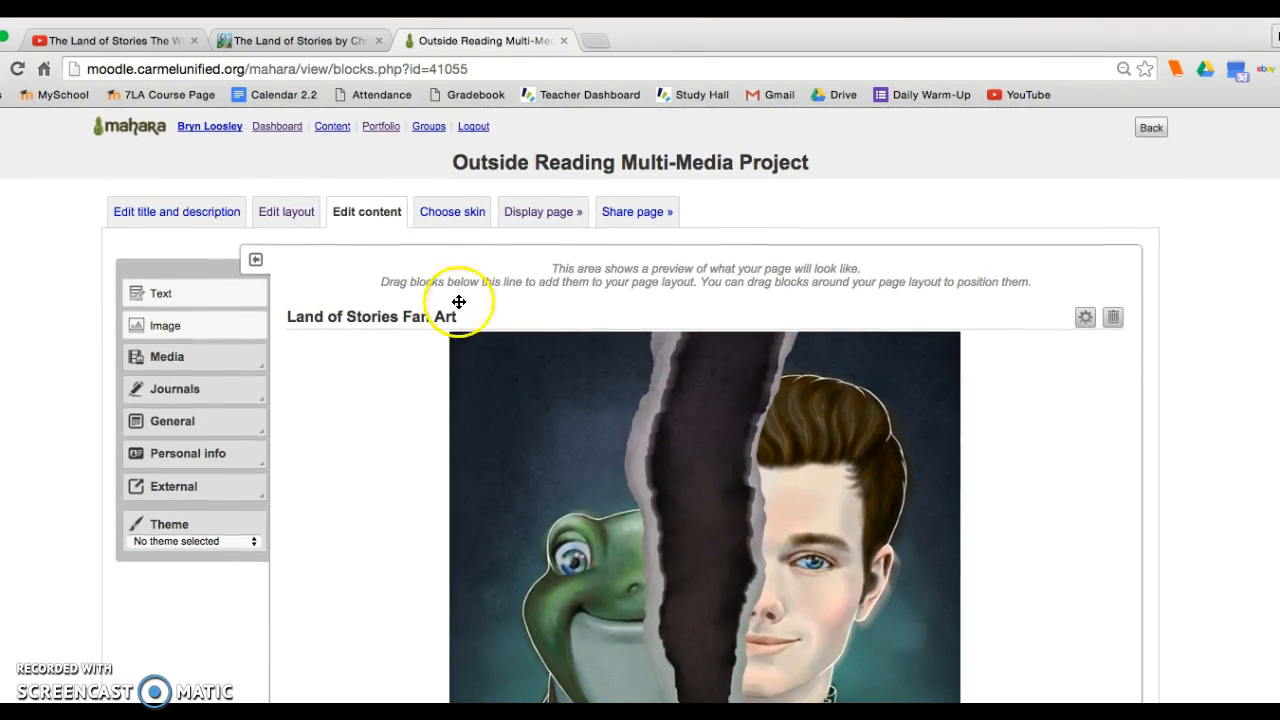
{"action": "left_click", "coordinate": [568, 211]}
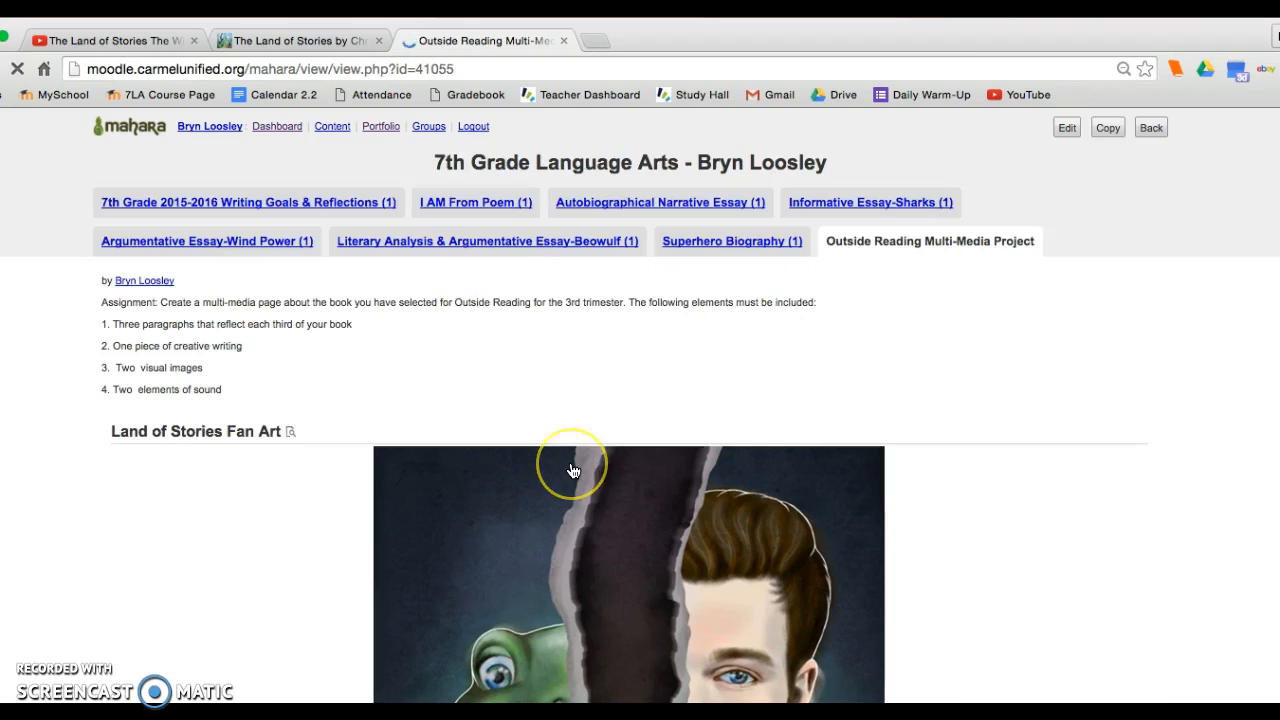
{"action": "scroll", "coordinate": [571, 467], "scroll_direction": "down", "scroll_amount": 4}
{"action": "scroll", "coordinate": [572, 470], "scroll_direction": "down", "scroll_amount": 3}
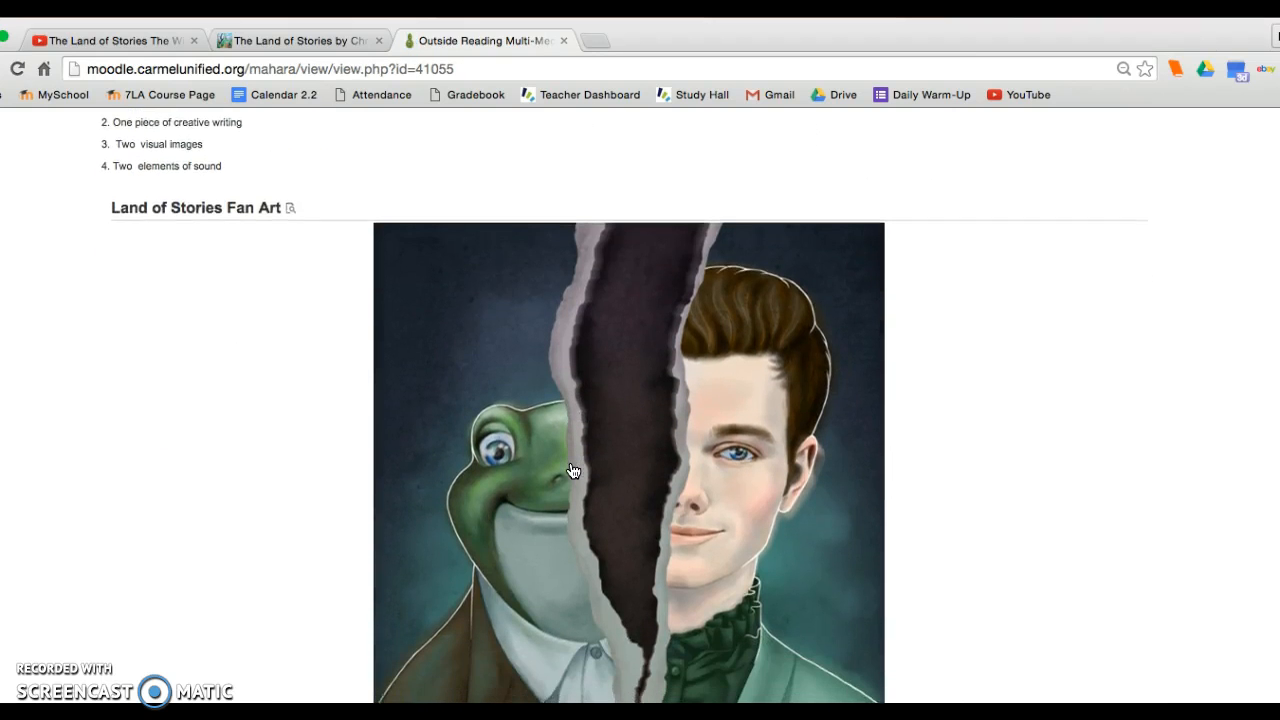
{"action": "scroll", "coordinate": [572, 470], "scroll_direction": "down", "scroll_amount": 12}
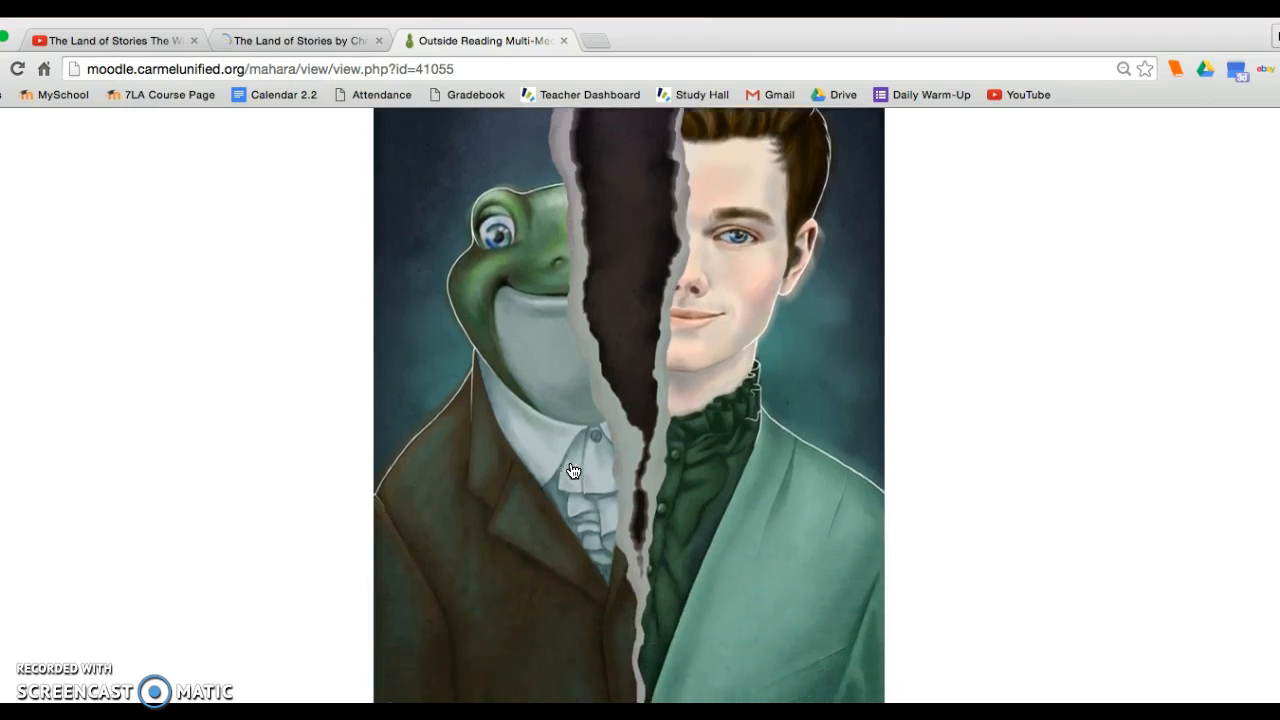
{"action": "scroll", "coordinate": [572, 470], "scroll_direction": "up", "scroll_amount": 20}
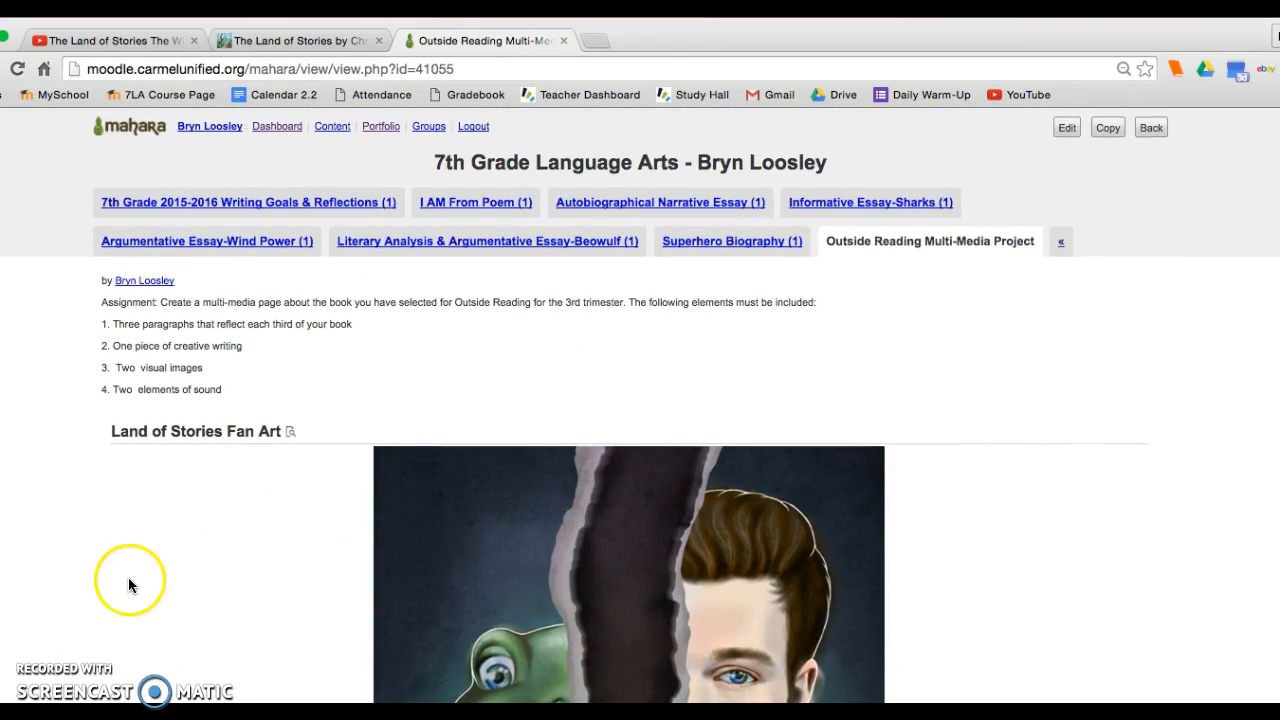
{"action": "scroll", "coordinate": [111, 613], "scroll_direction": "down", "scroll_amount": 5}
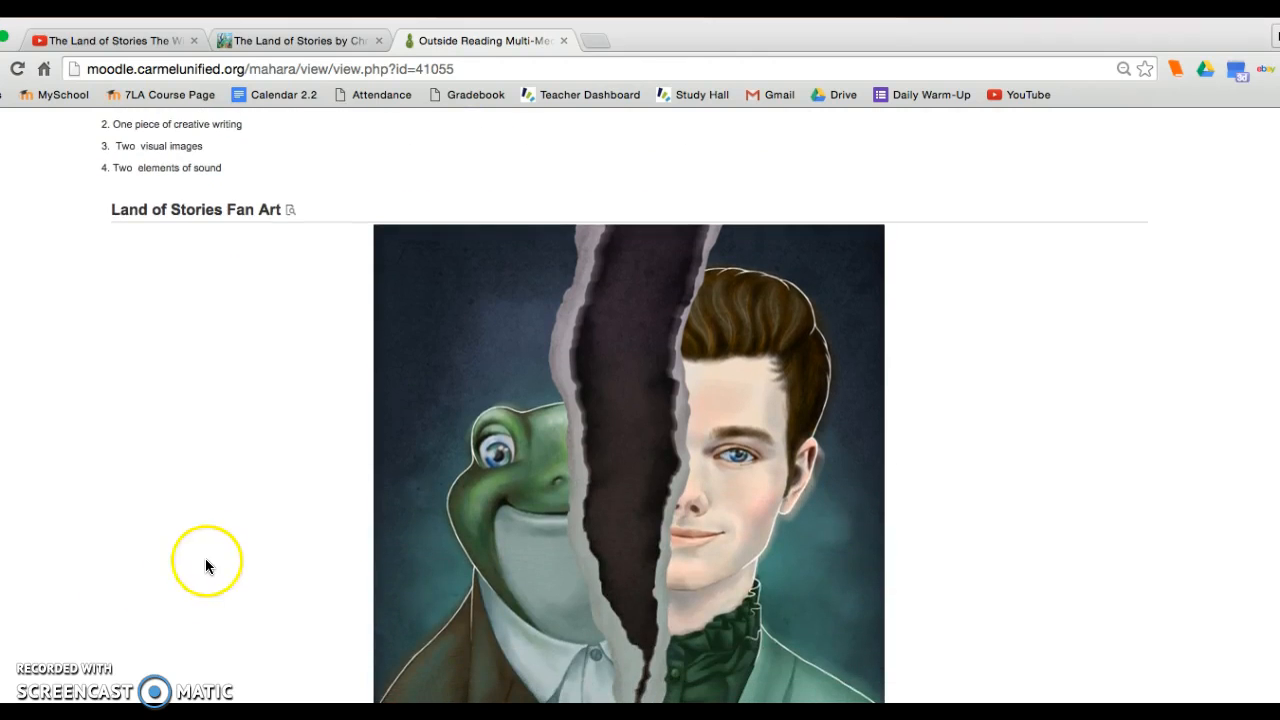
{"action": "scroll", "coordinate": [214, 545], "scroll_direction": "down", "scroll_amount": 5}
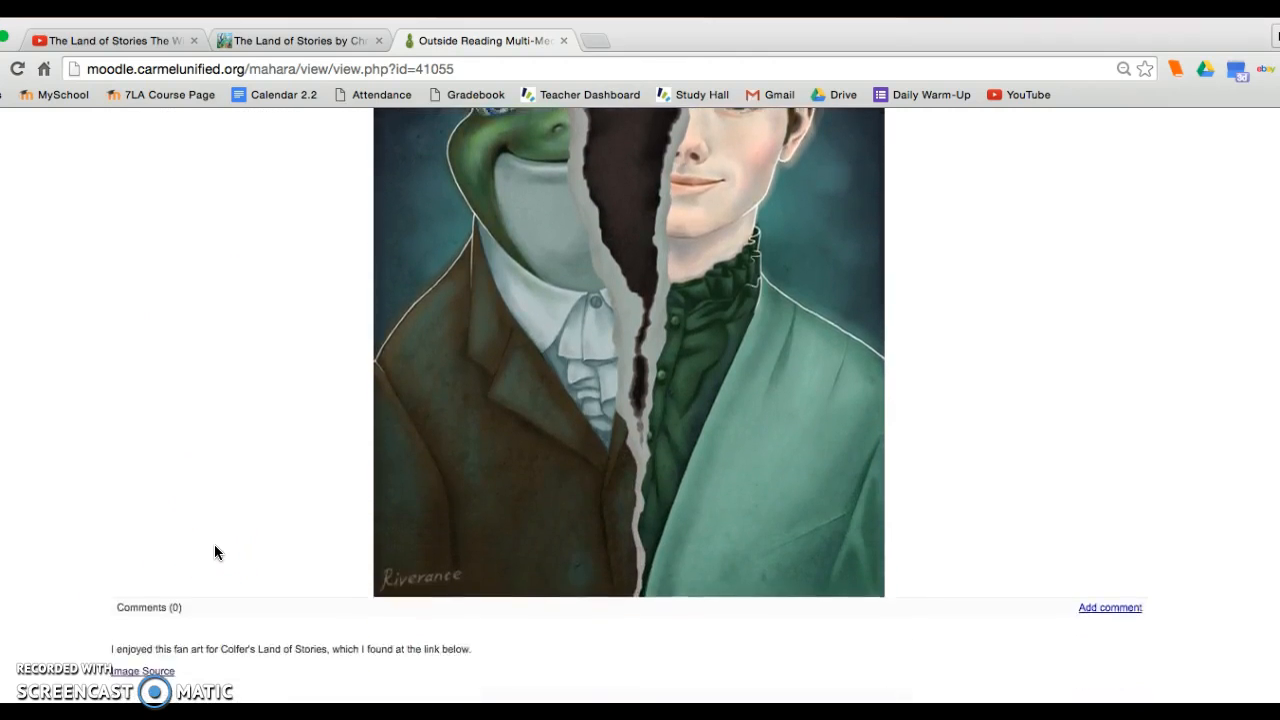
{"action": "scroll", "coordinate": [214, 545], "scroll_direction": "up", "scroll_amount": 8}
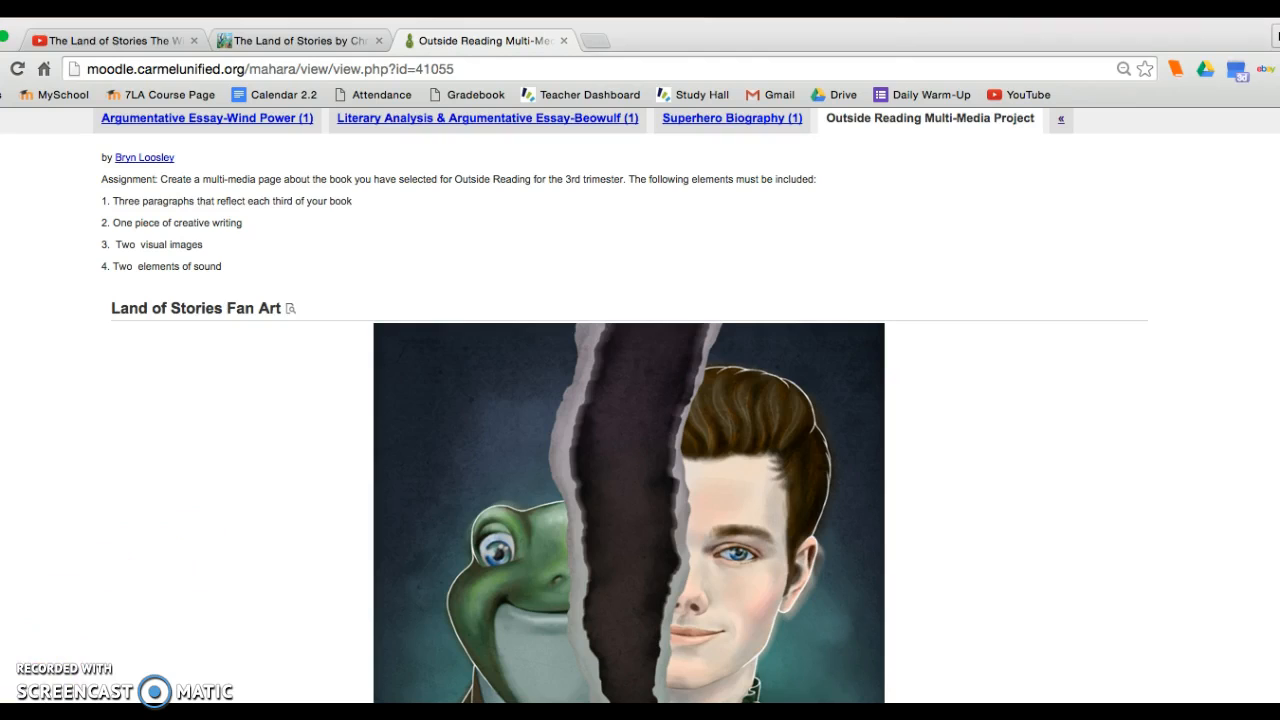